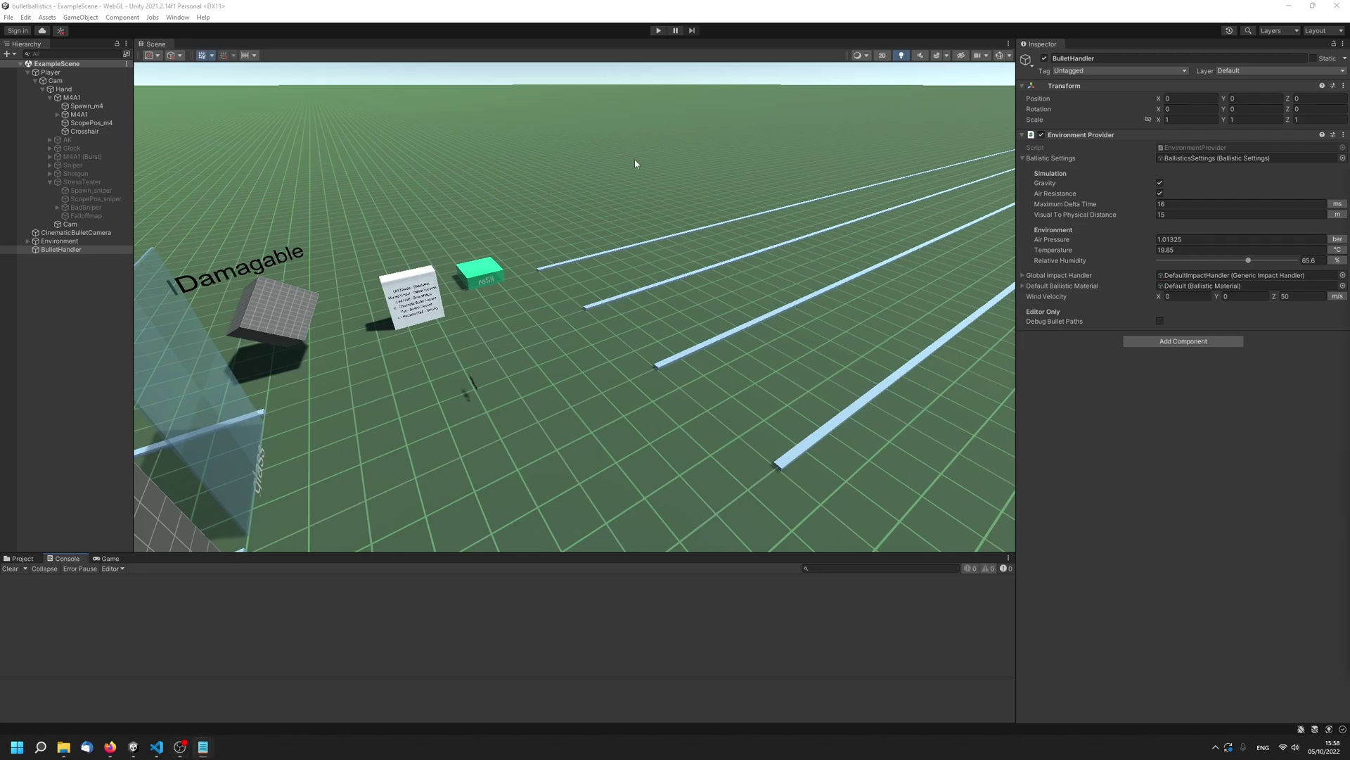
- Run the example scene in play mode, back away from the instruction board and fire one M4A1 shot
{"action": "left_click", "coordinate": [659, 30]}
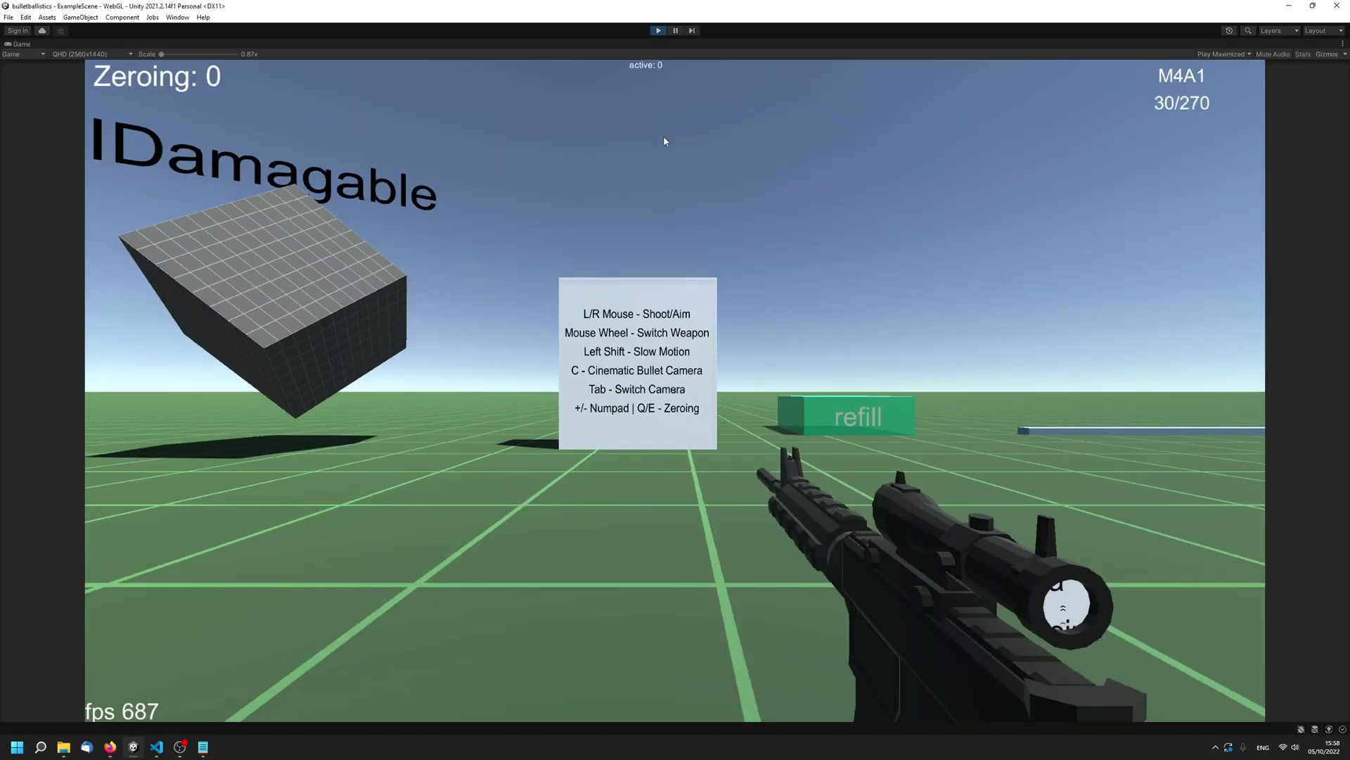
{"action": "key", "text": "s"}
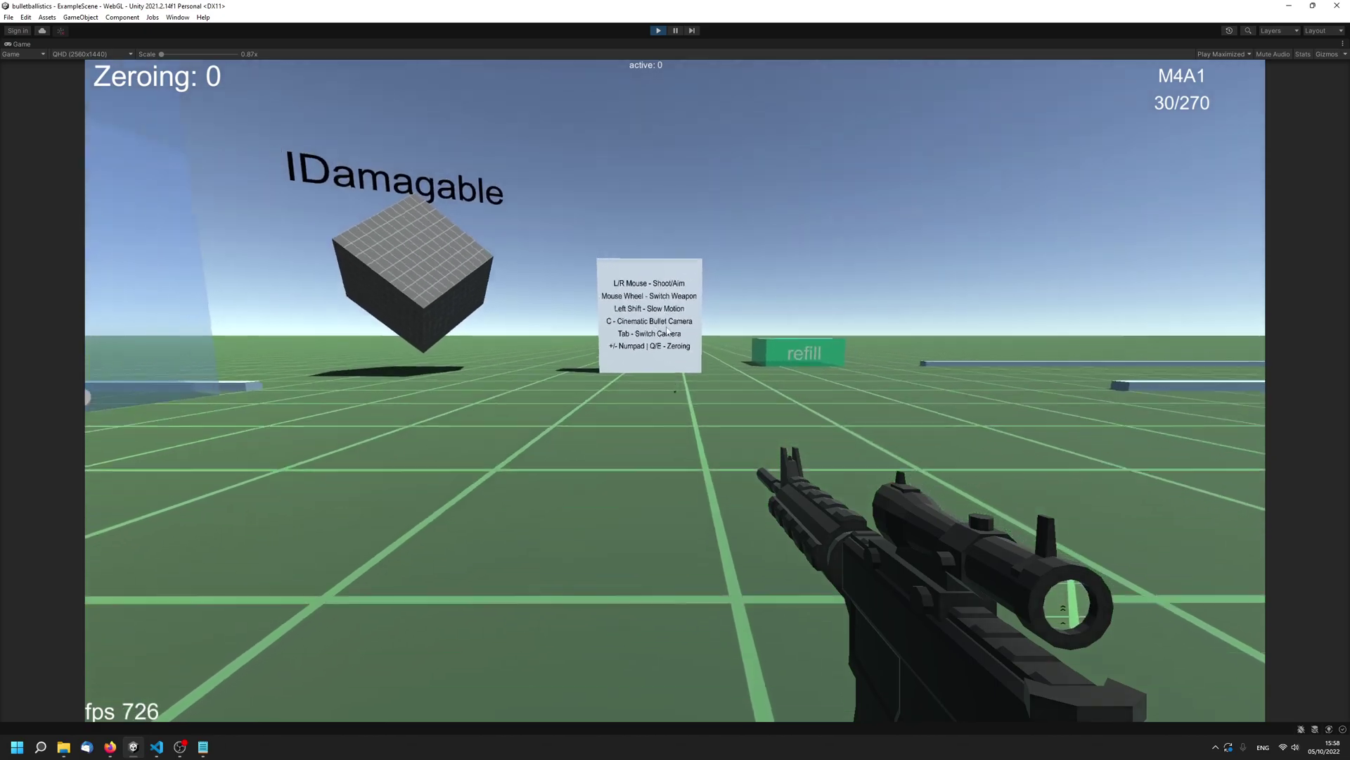
{"action": "left_click", "coordinate": [671, 327]}
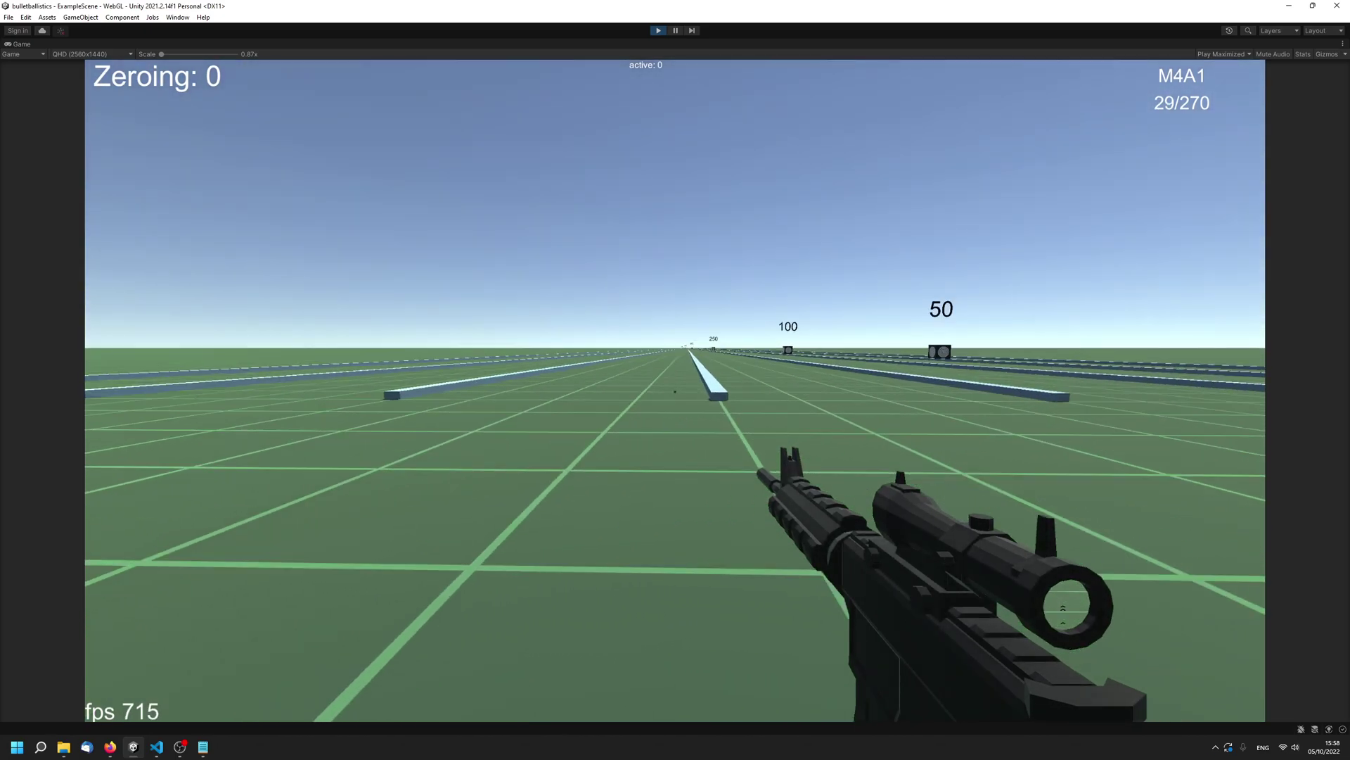
- Walk around the shooting lanes and examine the distance targets and the surrounding test area
{"action": "key", "text": "a"}
{"action": "key", "text": "w"}
{"action": "key", "text": "d"}
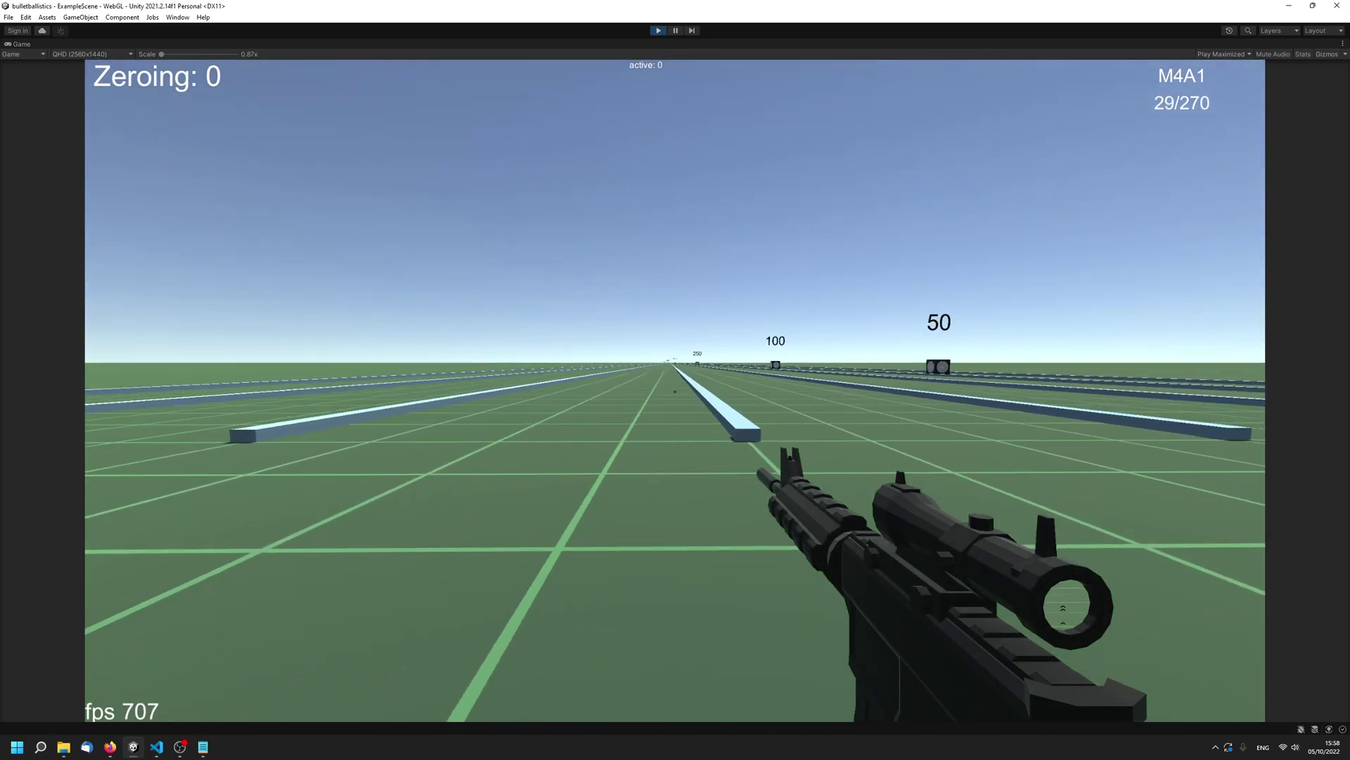
{"action": "key", "text": "d"}
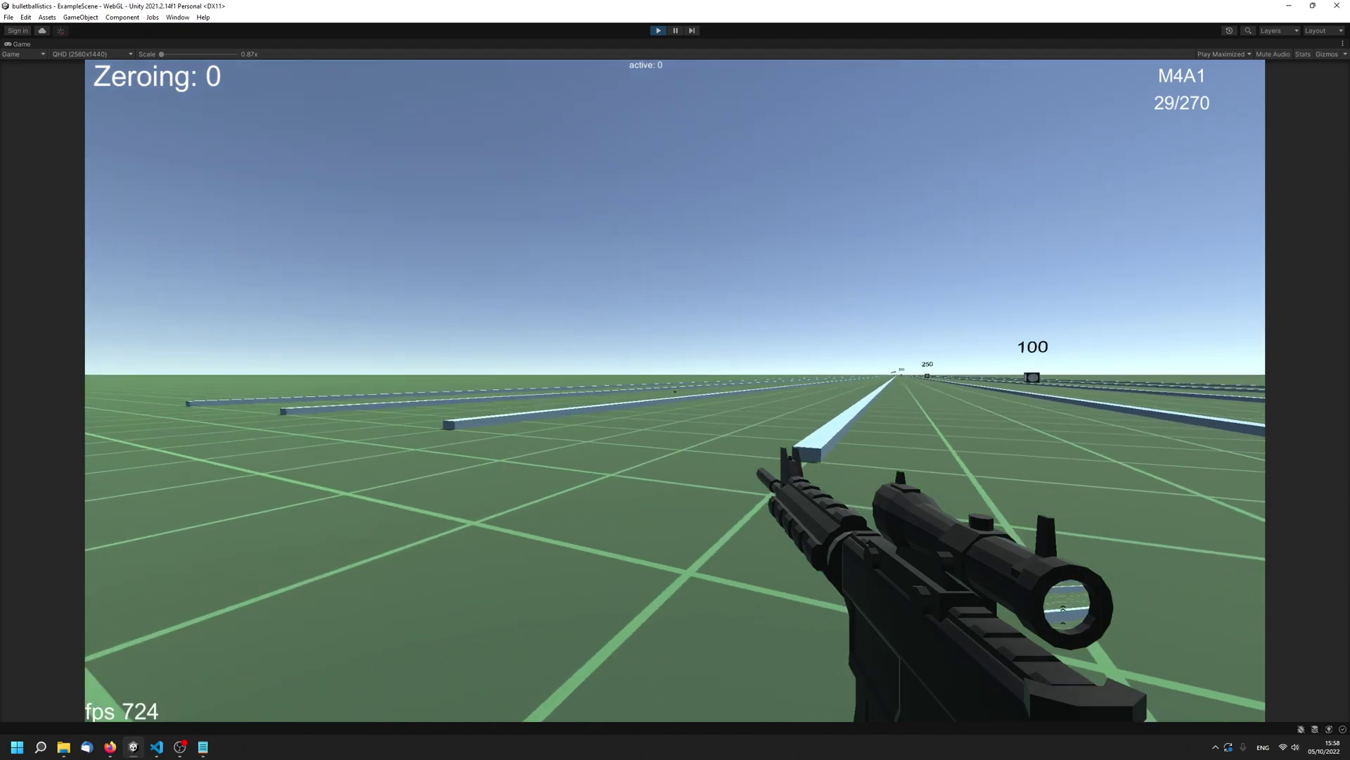
{"action": "key", "text": "a"}
{"action": "key", "text": "d"}
{"action": "mouse_move", "coordinate": [675, 391]}
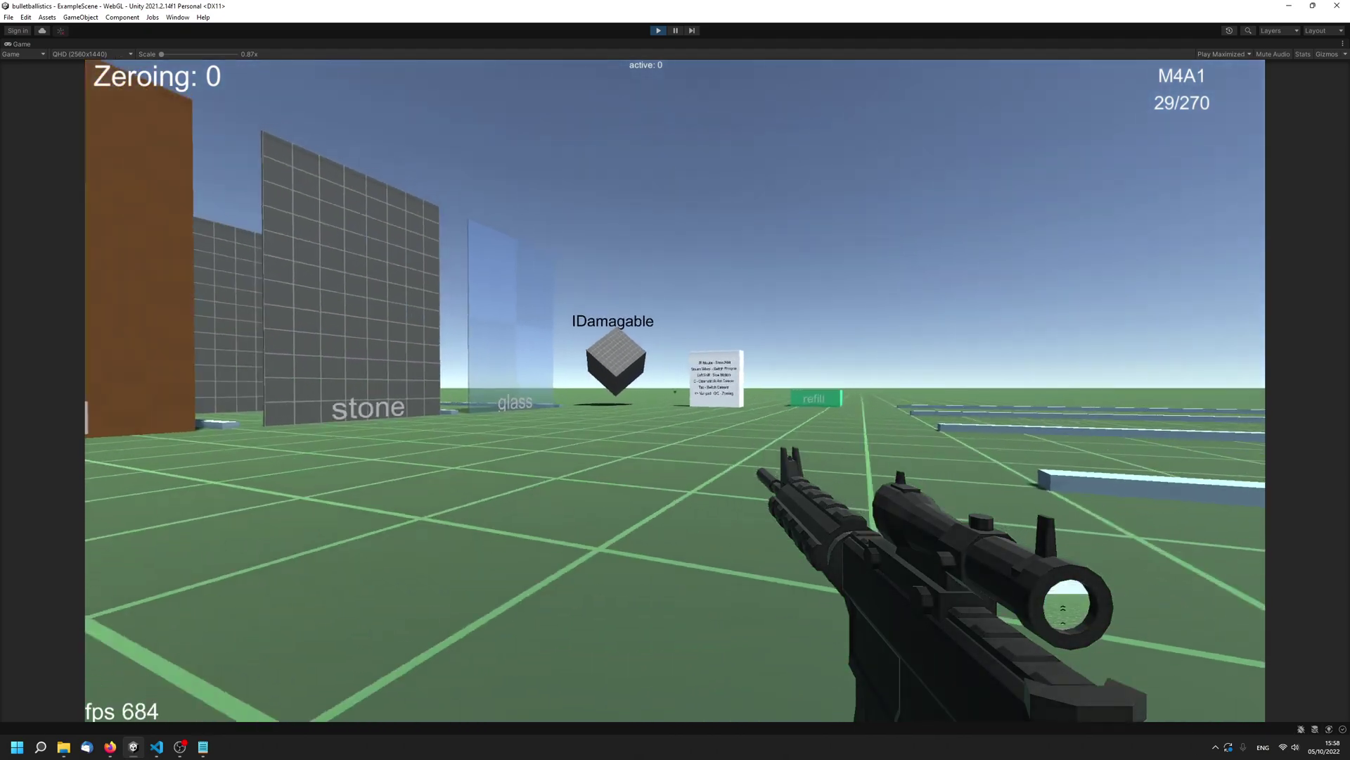
- Walk past the plastic, dirt, metal, wood, stone and glass walls and return toward the shooting lanes
{"action": "key", "text": "s"}
{"action": "key", "text": "a"}
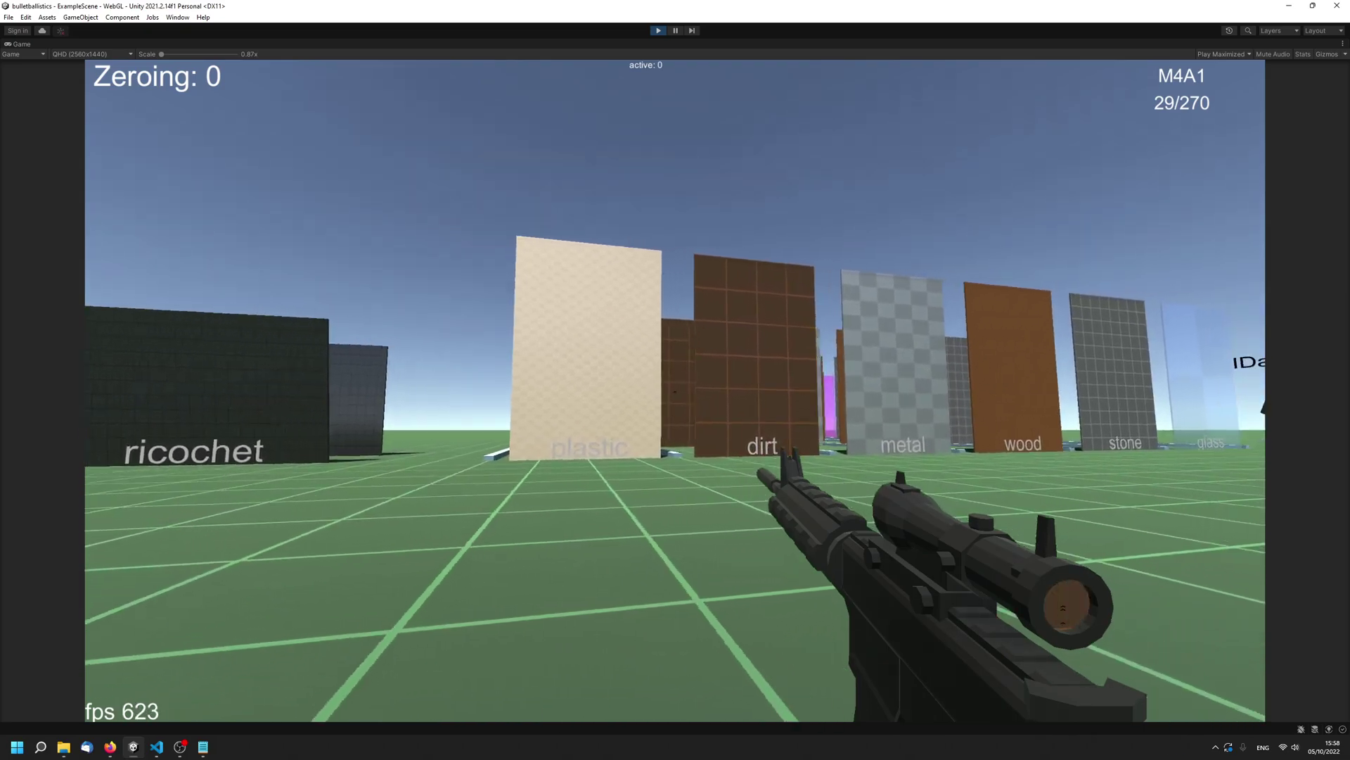
{"action": "key", "text": "w"}
{"action": "key", "text": "d"}
{"action": "key", "text": "w"}
{"action": "key", "text": "d"}
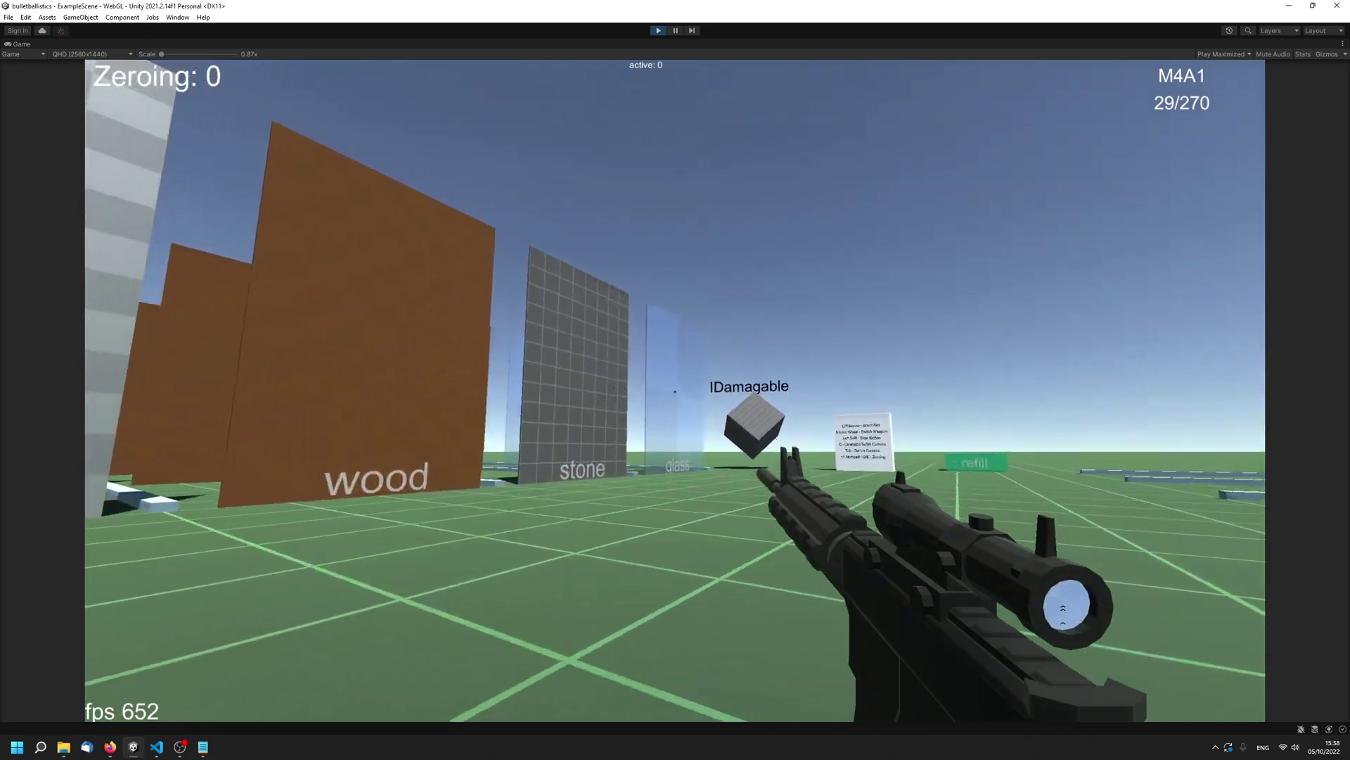
{"action": "key", "text": "d"}
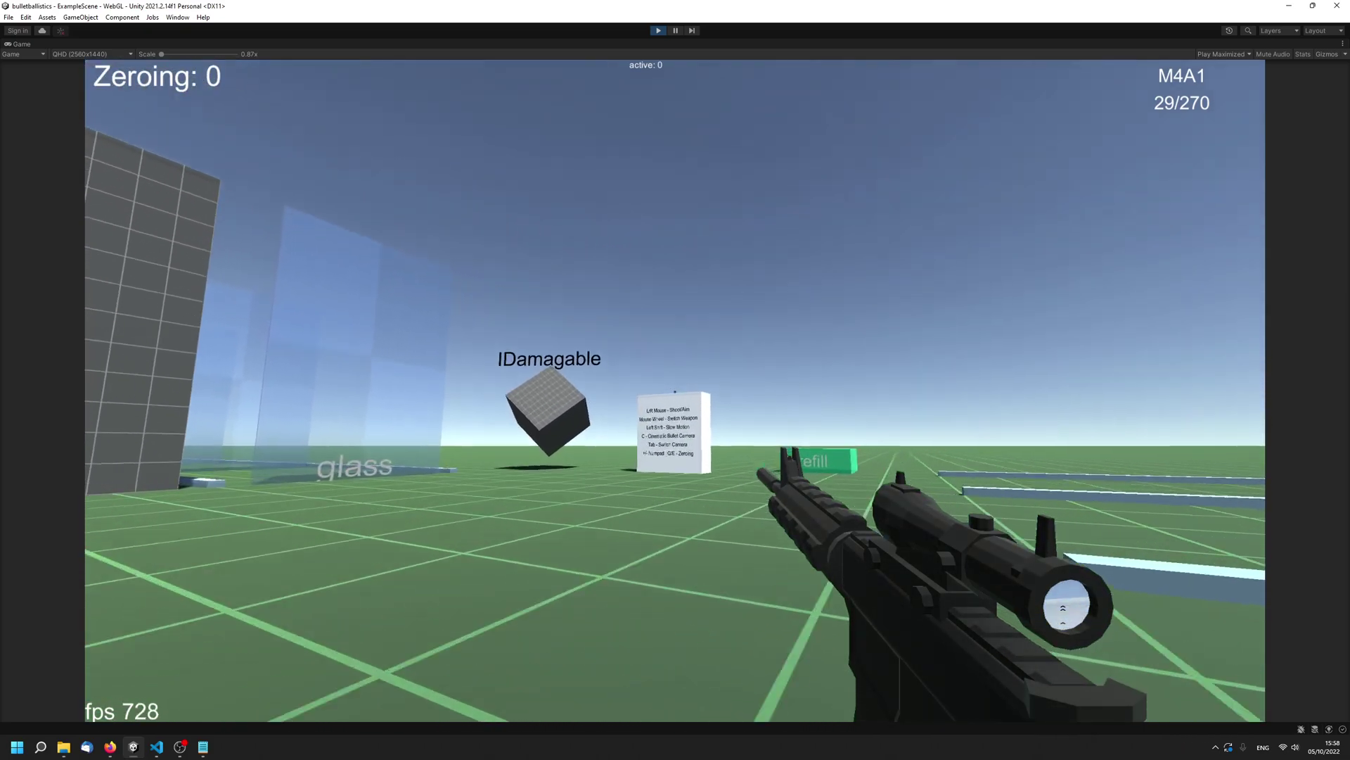
{"action": "key", "text": "w"}
{"action": "key", "text": "w"}
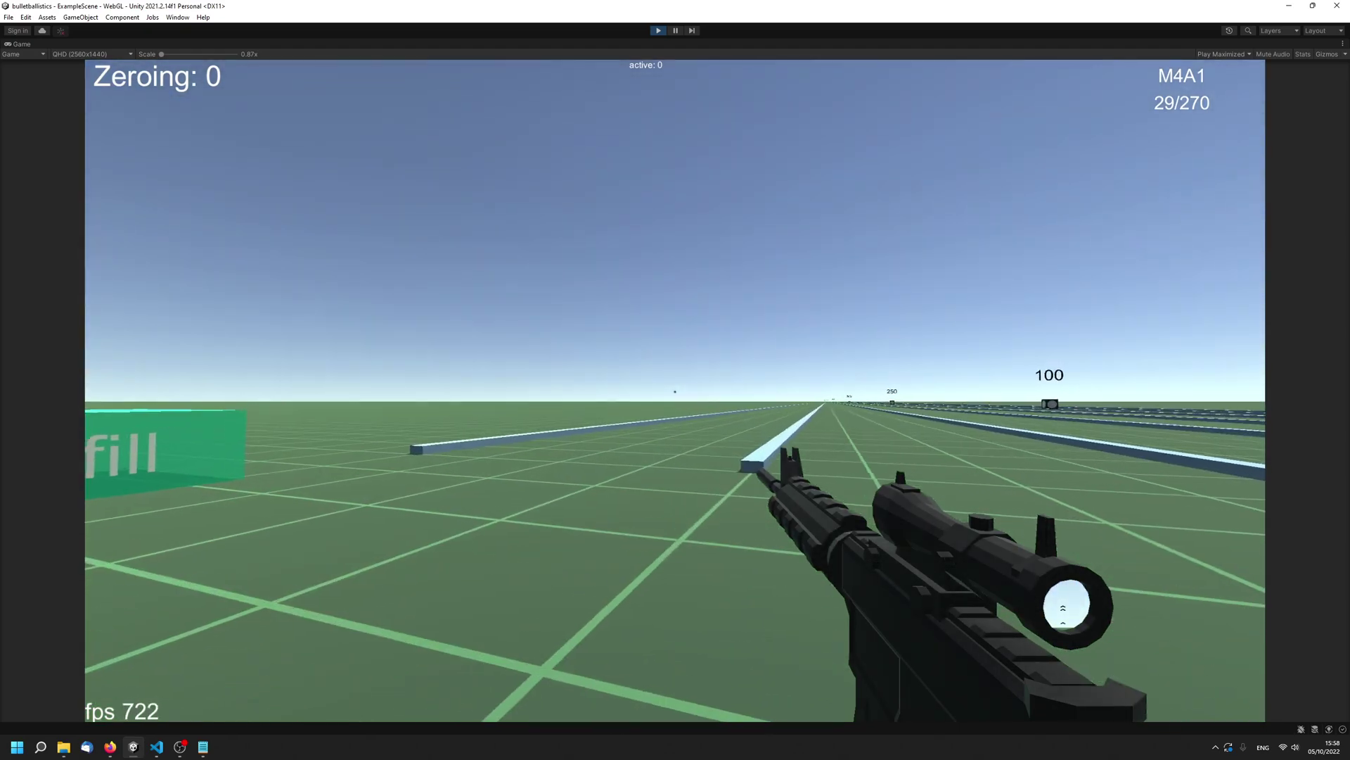
- Move between the shooting lanes and fire several unscoped M4A1 shots down the range
{"action": "key", "text": "w"}
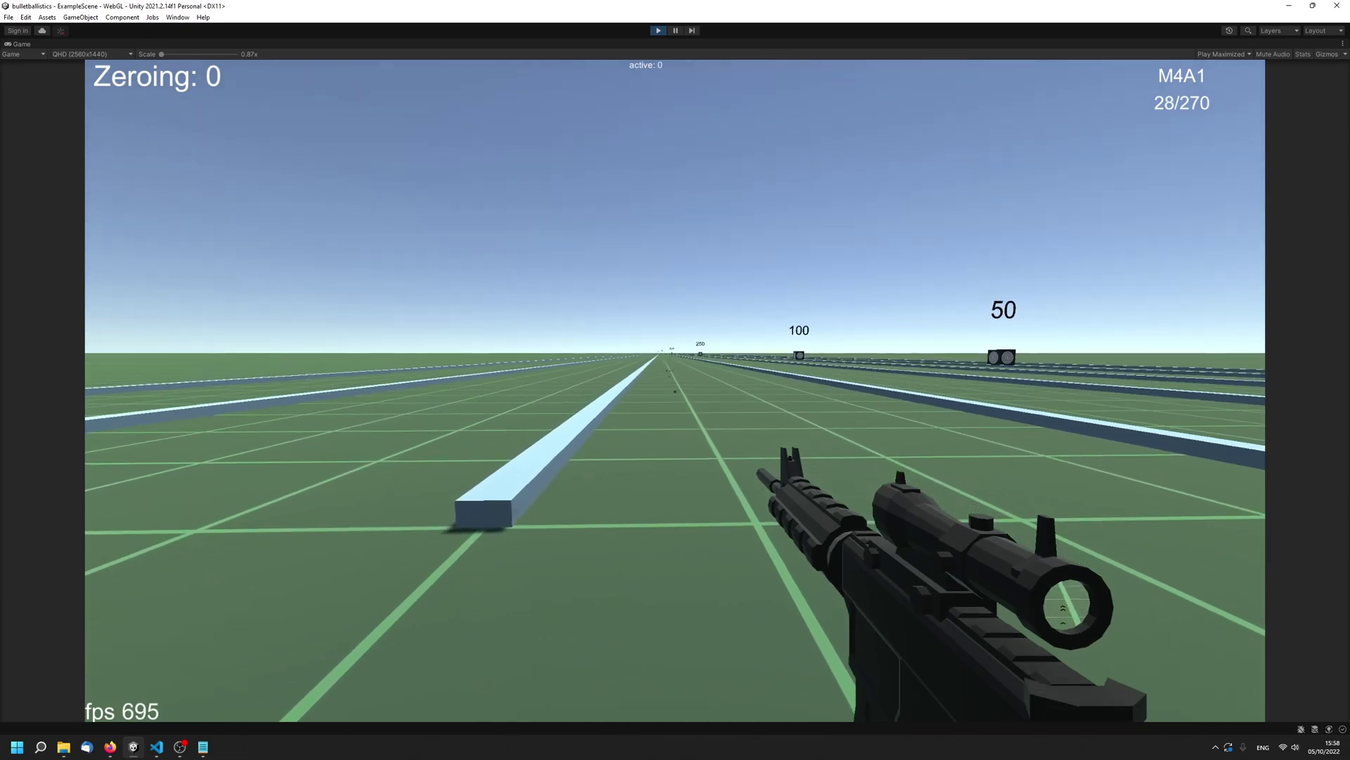
{"action": "left_click", "coordinate": [675, 391]}
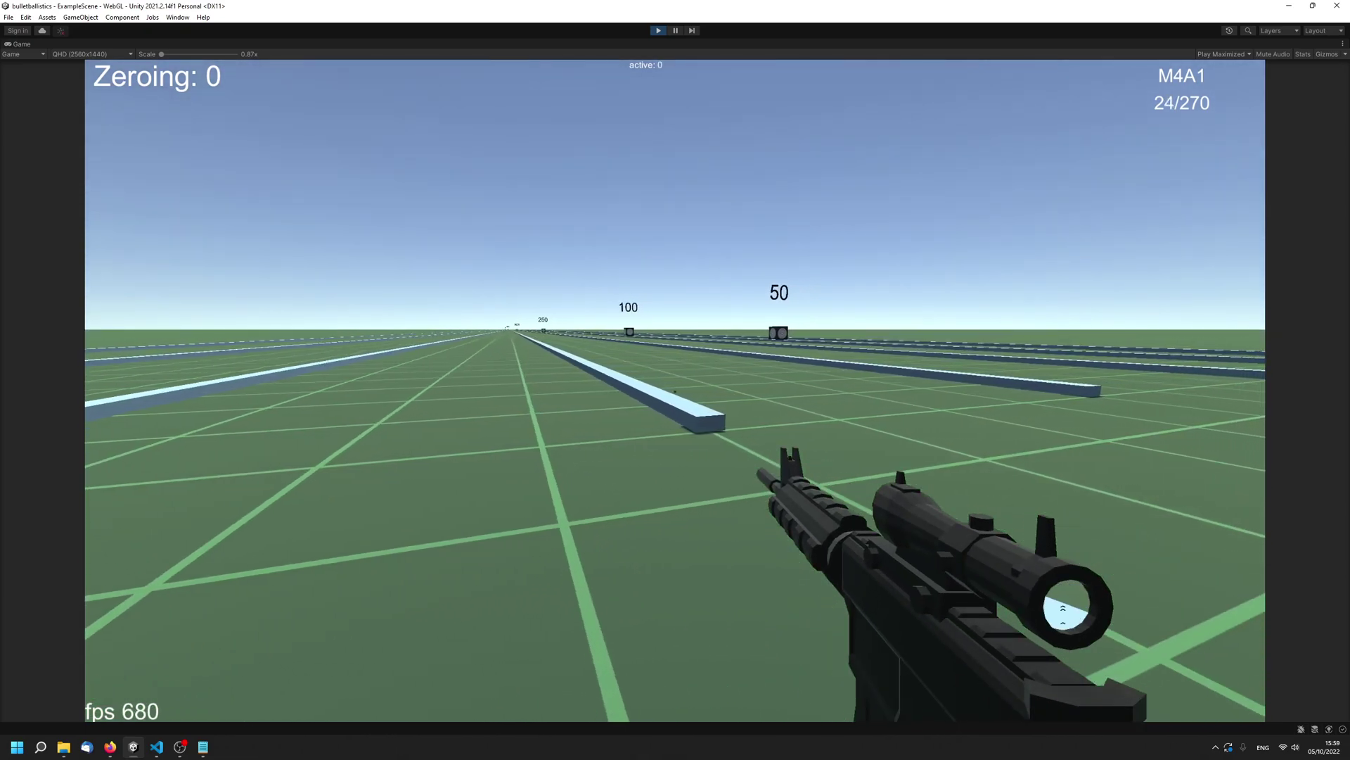
{"action": "key", "text": "d"}
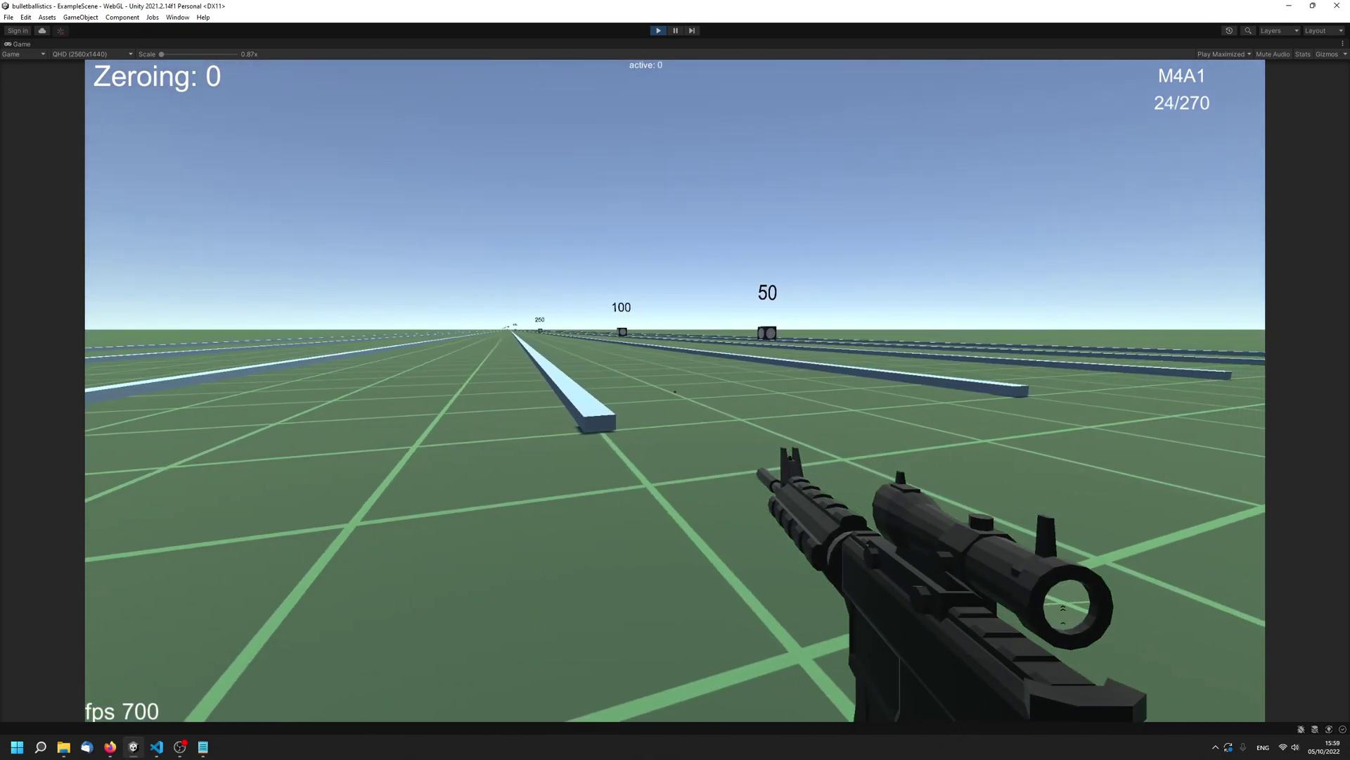
{"action": "key", "text": "a"}
{"action": "key", "text": "a"}
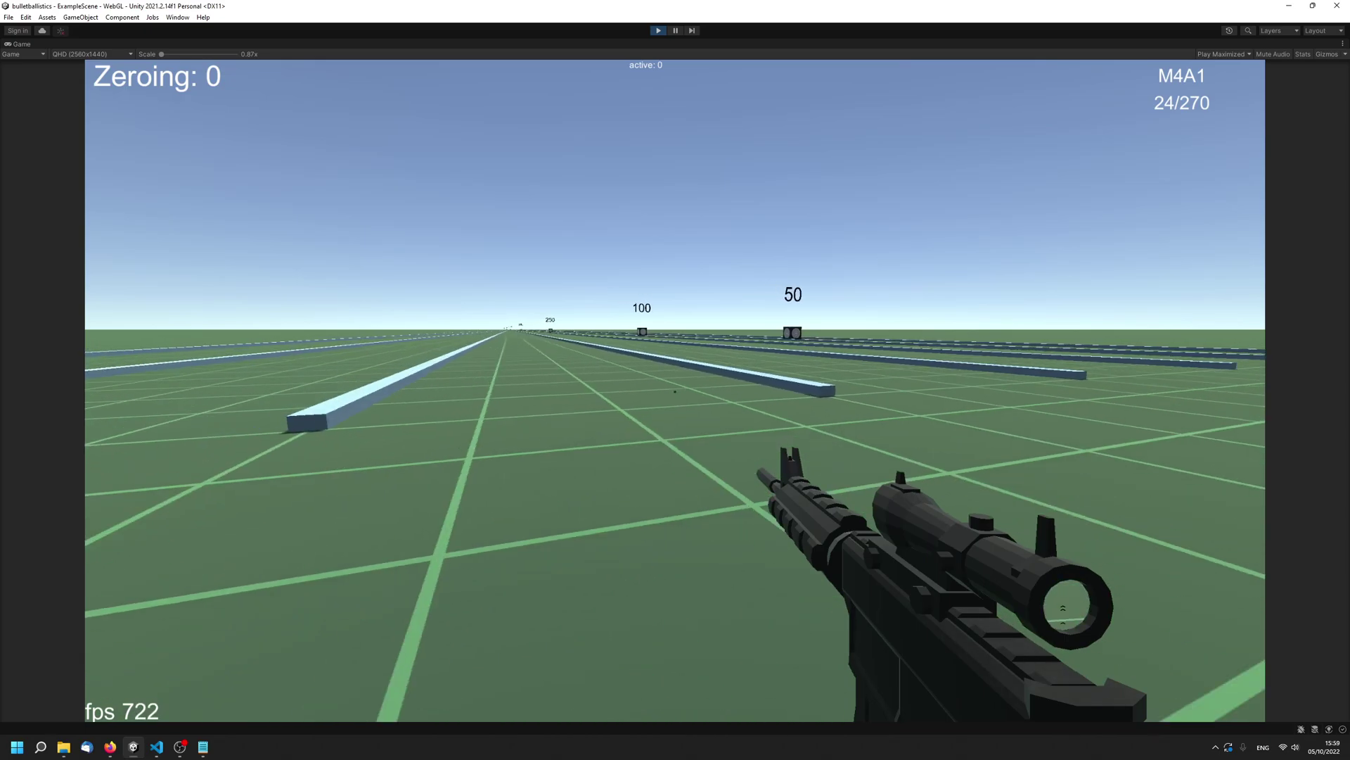
{"action": "key", "text": "w"}
{"action": "left_click", "coordinate": [675, 391]}
{"action": "key", "text": "a"}
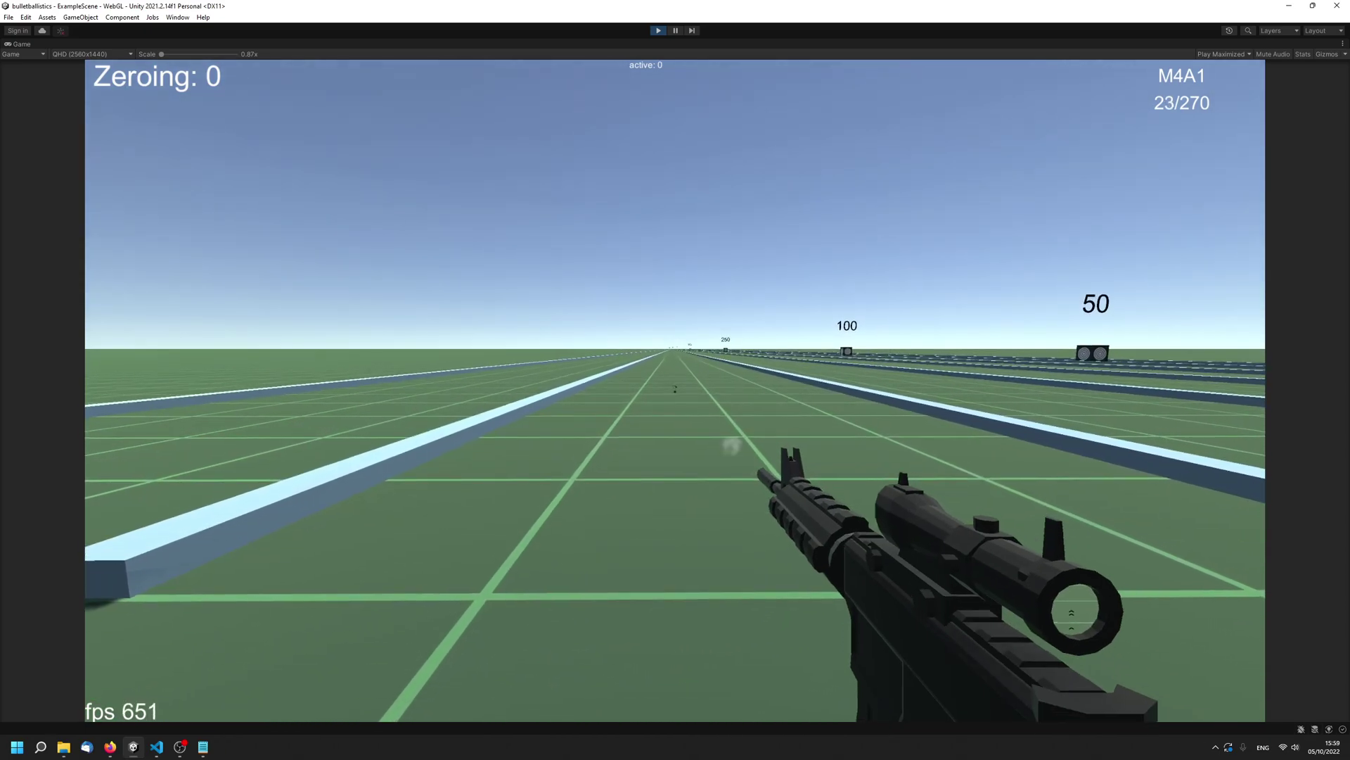
{"action": "left_click", "coordinate": [676, 390]}
{"action": "left_click", "coordinate": [675, 390]}
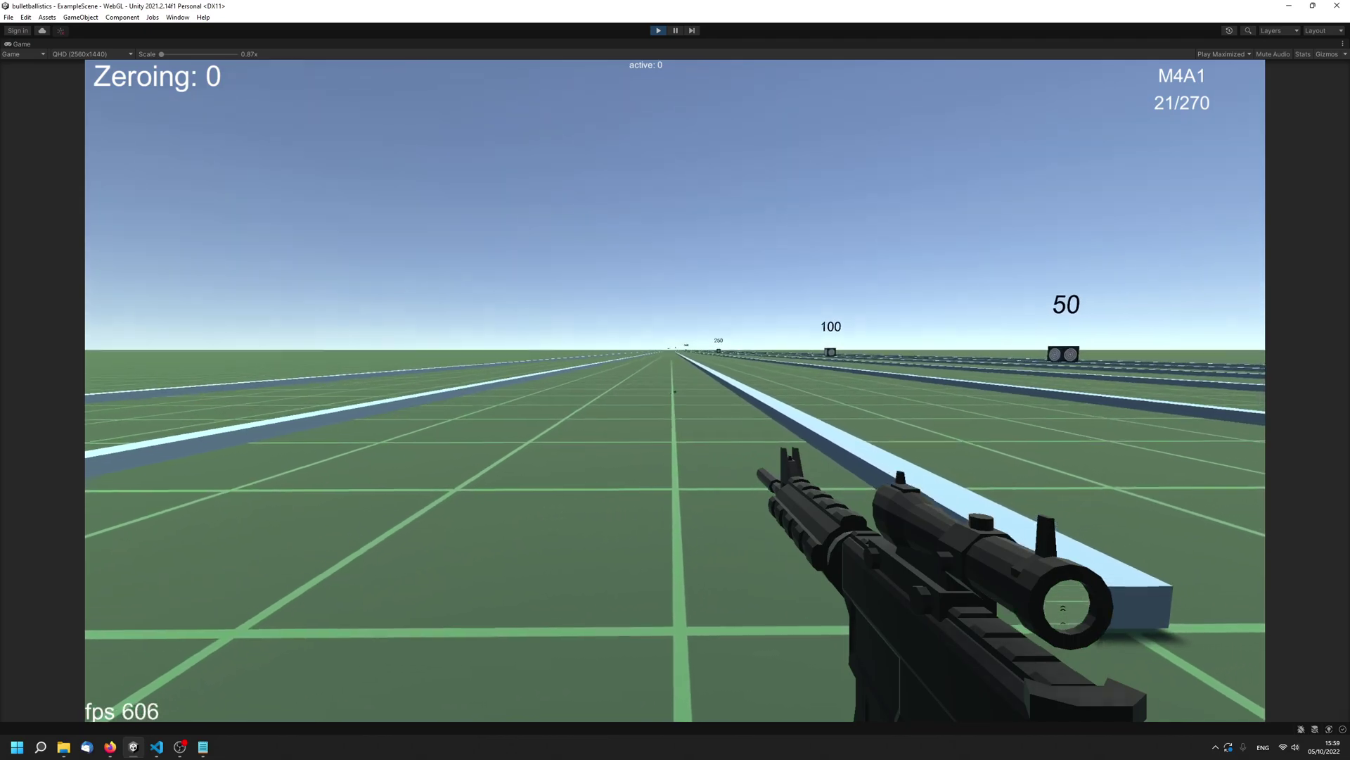
{"action": "key", "text": "d"}
{"action": "key", "text": "s"}
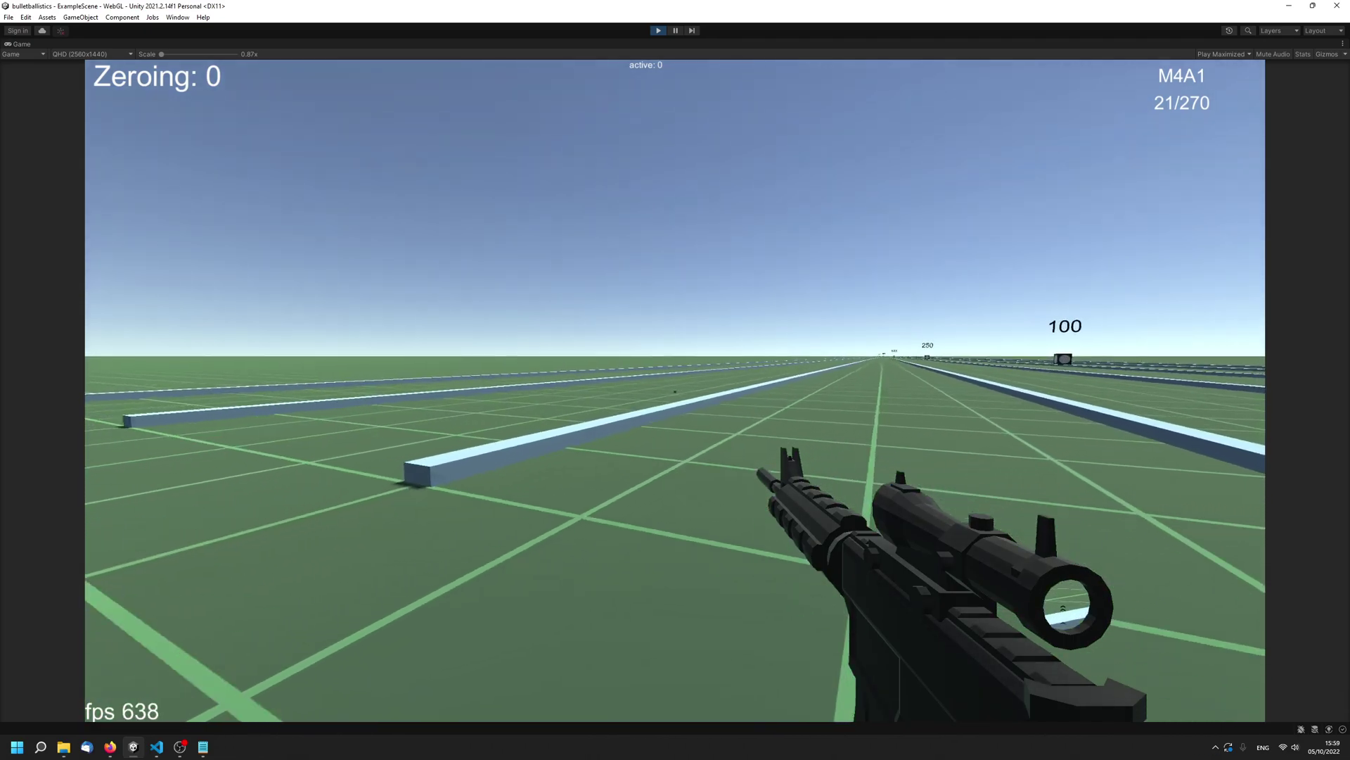
- Aim through the M4A1 scope at the 1000 target, fire at it and lower the scope
{"action": "key", "text": "w"}
{"action": "right_click", "coordinate": [675, 390]}
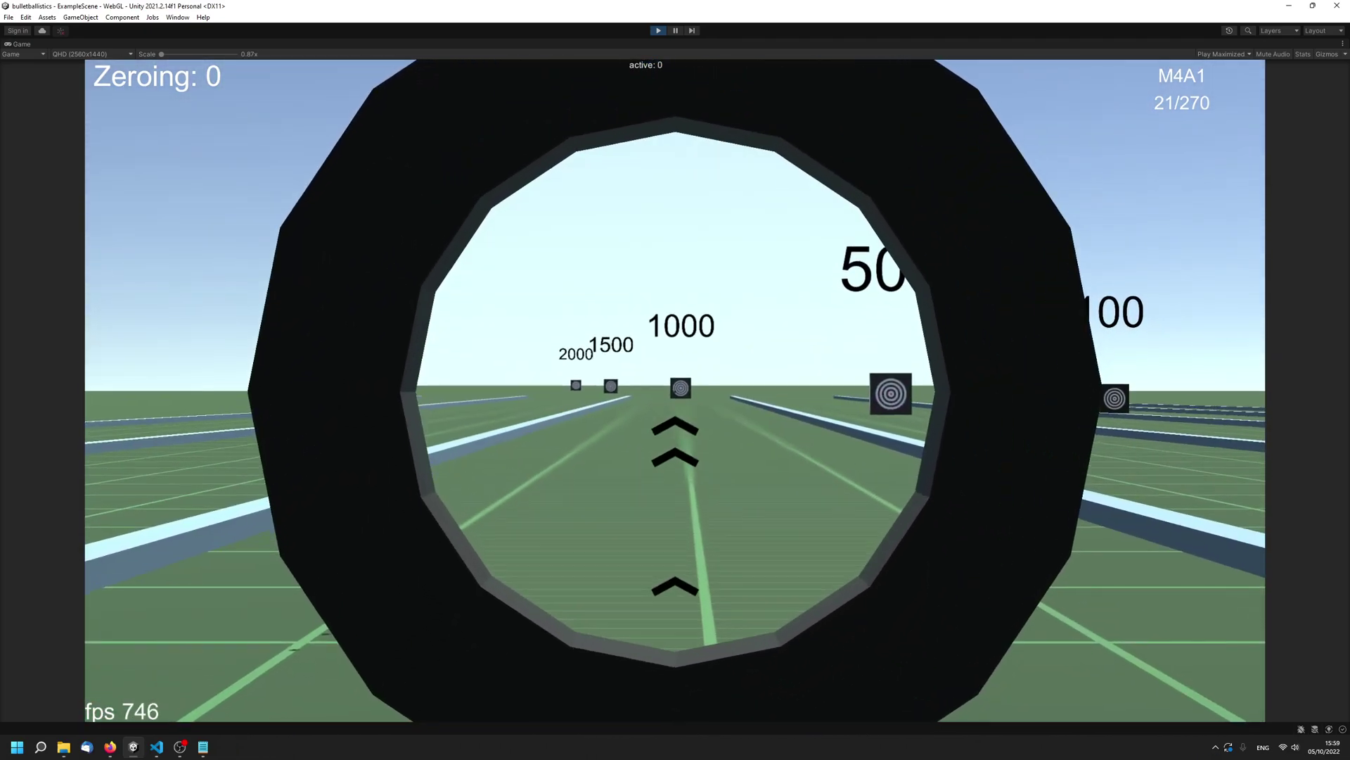
{"action": "key", "text": "t"}
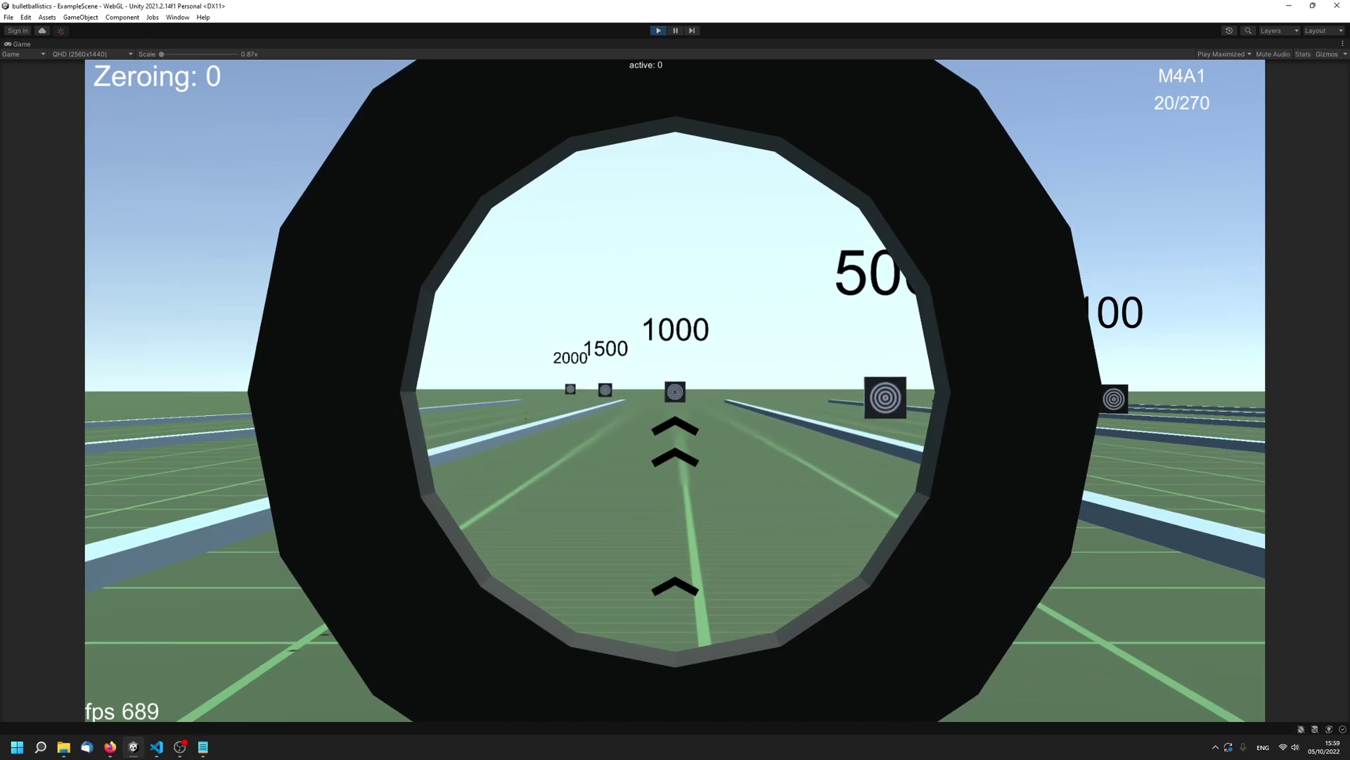
{"action": "left_click", "coordinate": [675, 390]}
{"action": "right_click", "coordinate": [675, 391]}
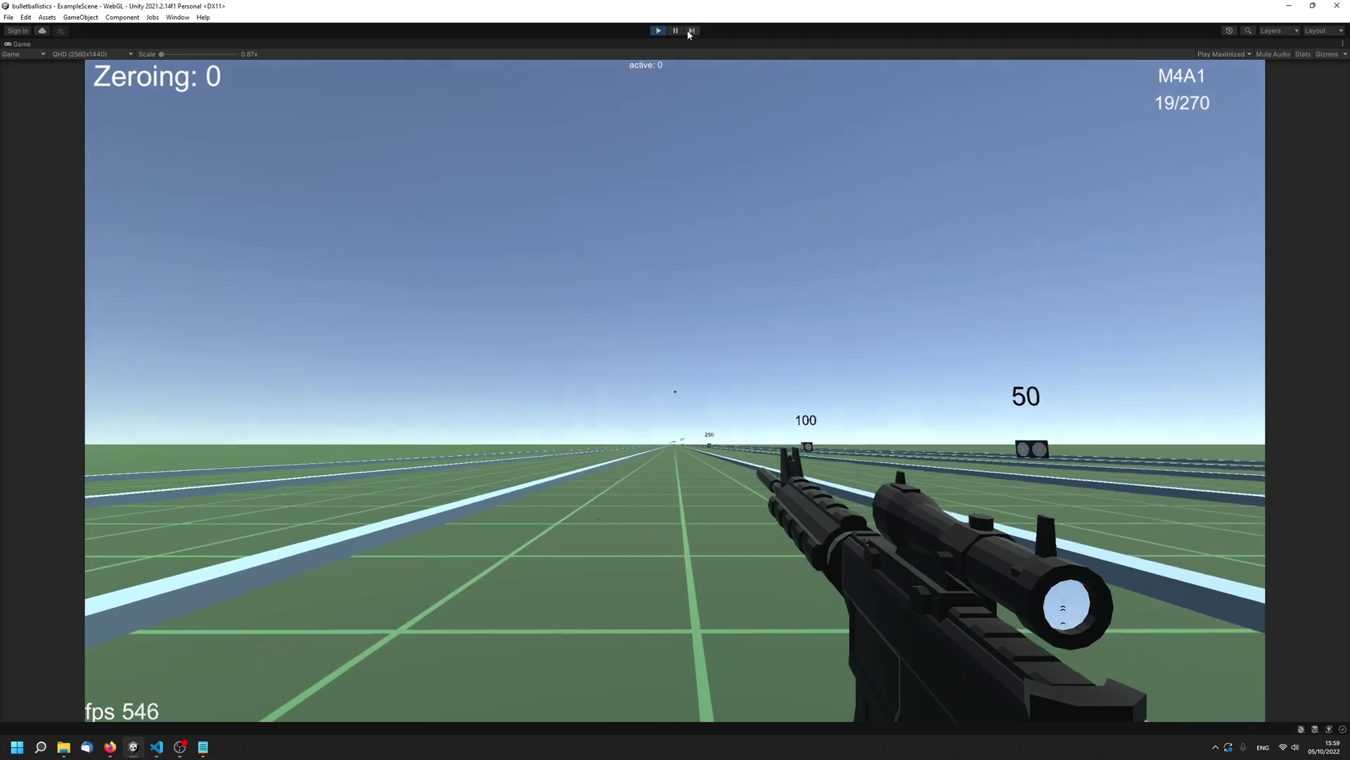
- Pause the running scene, open the BulletHandler's Z wind velocity for editing, and resume play
{"action": "left_click", "coordinate": [675, 30]}
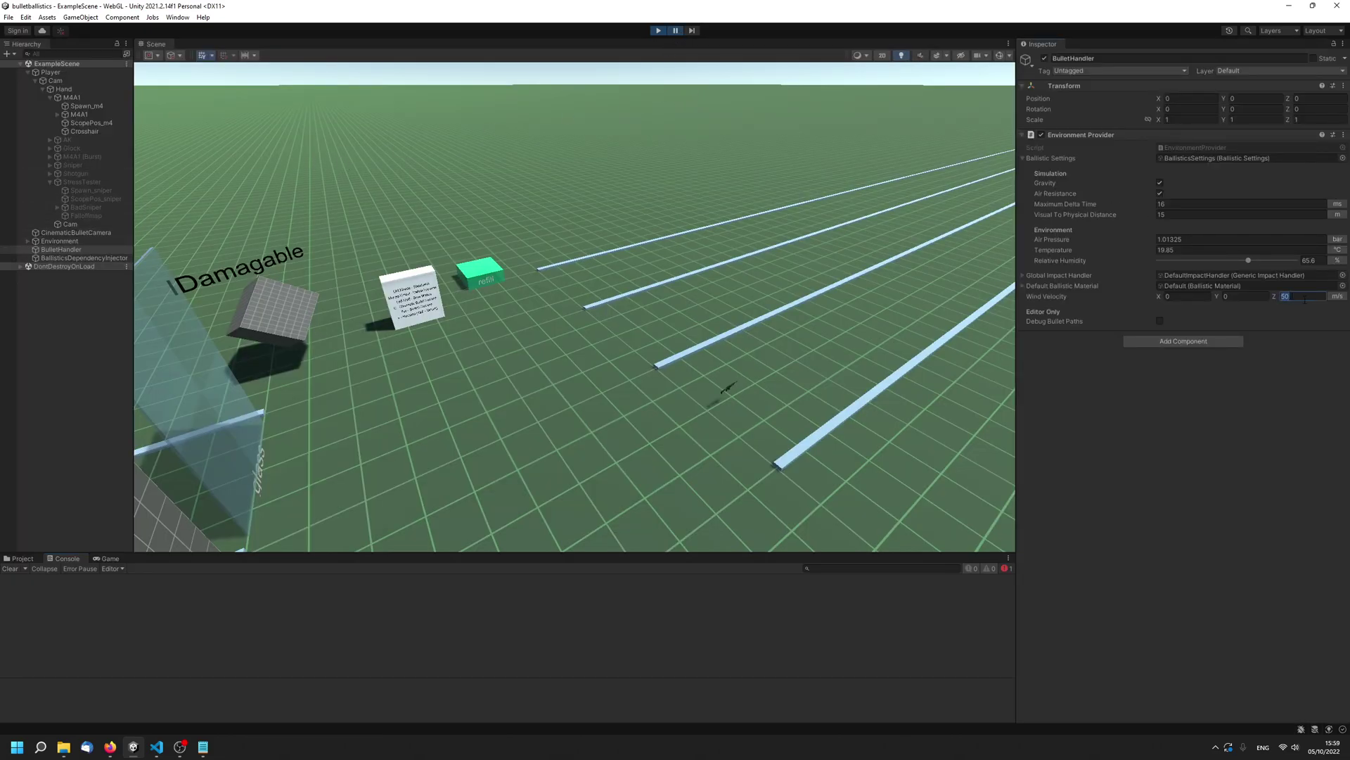
{"action": "left_click", "coordinate": [675, 31]}
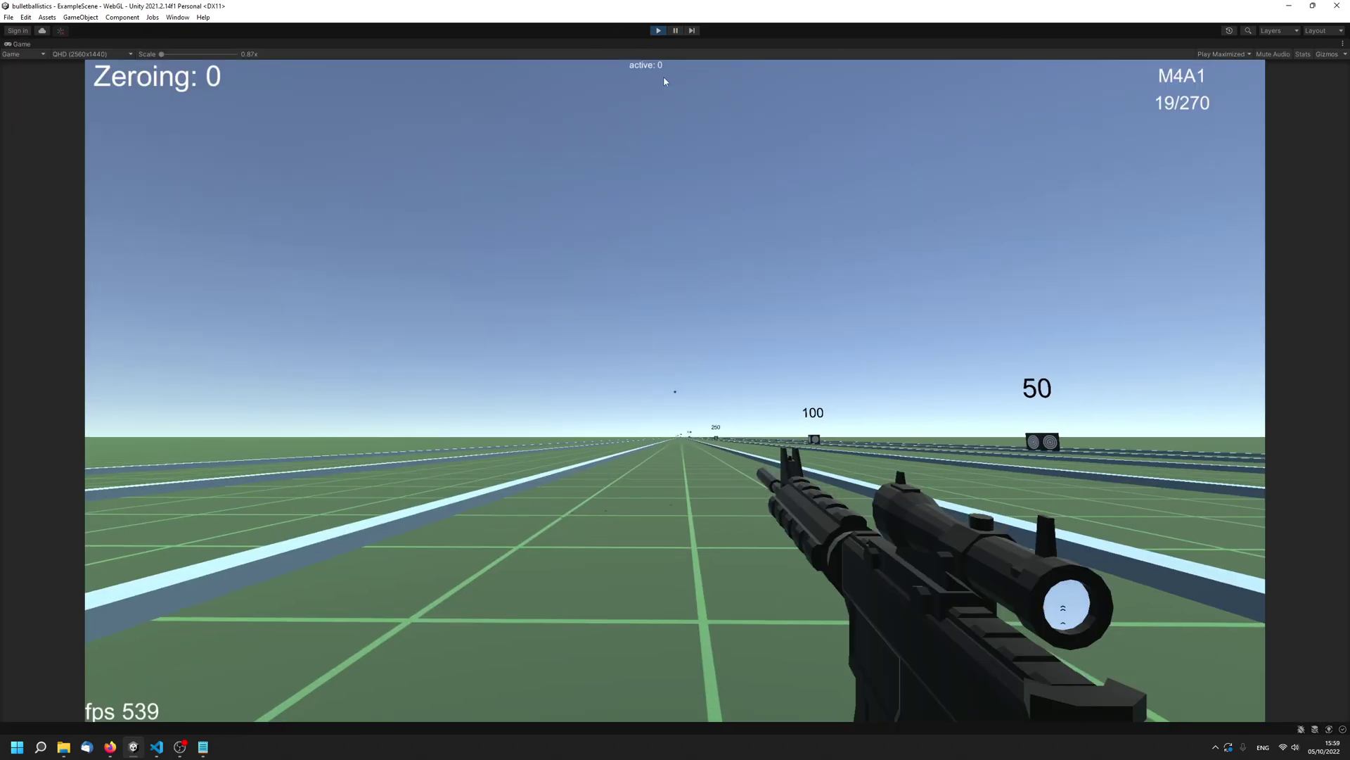
- Fire through the scope toward the 1000 target in slow motion and turn on Cinematic Mode
{"action": "right_click", "coordinate": [675, 390]}
{"action": "key", "text": "shift"}
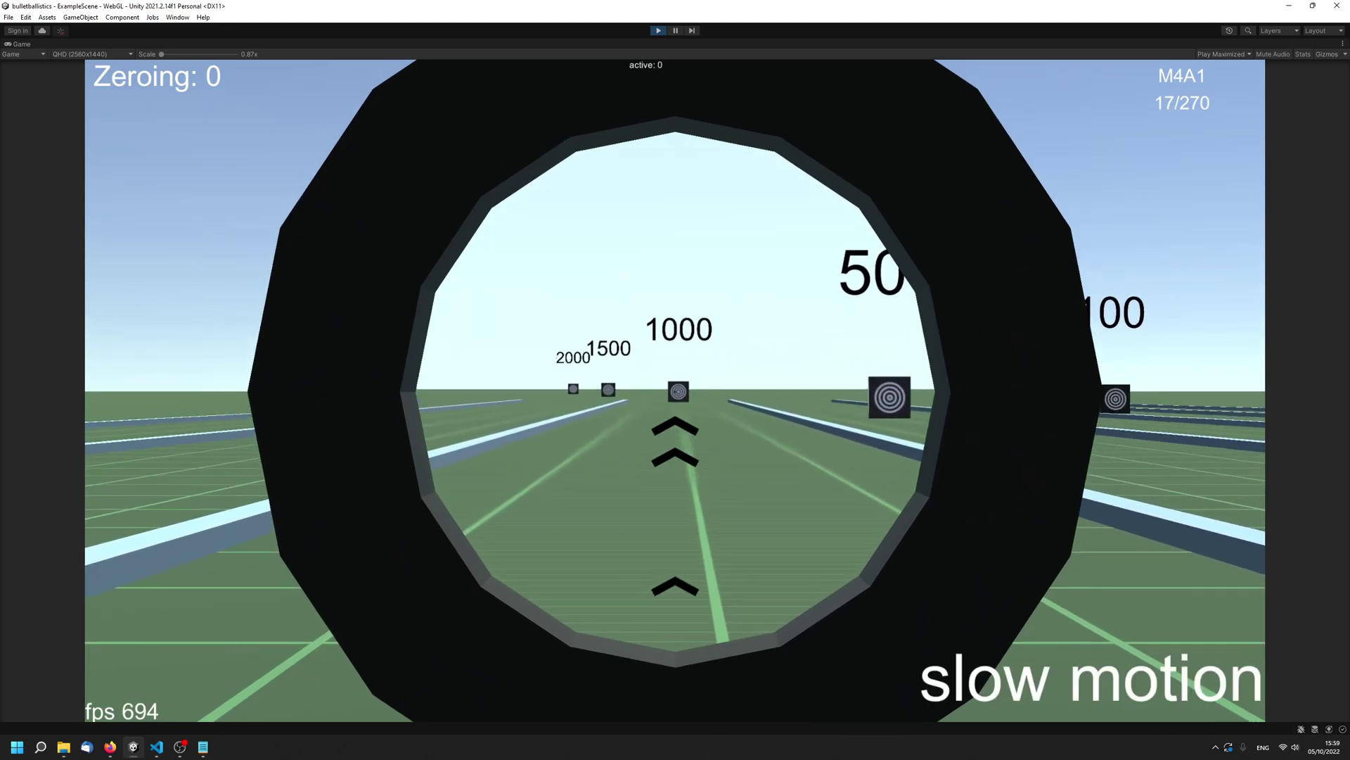
{"action": "left_click", "coordinate": [676, 391]}
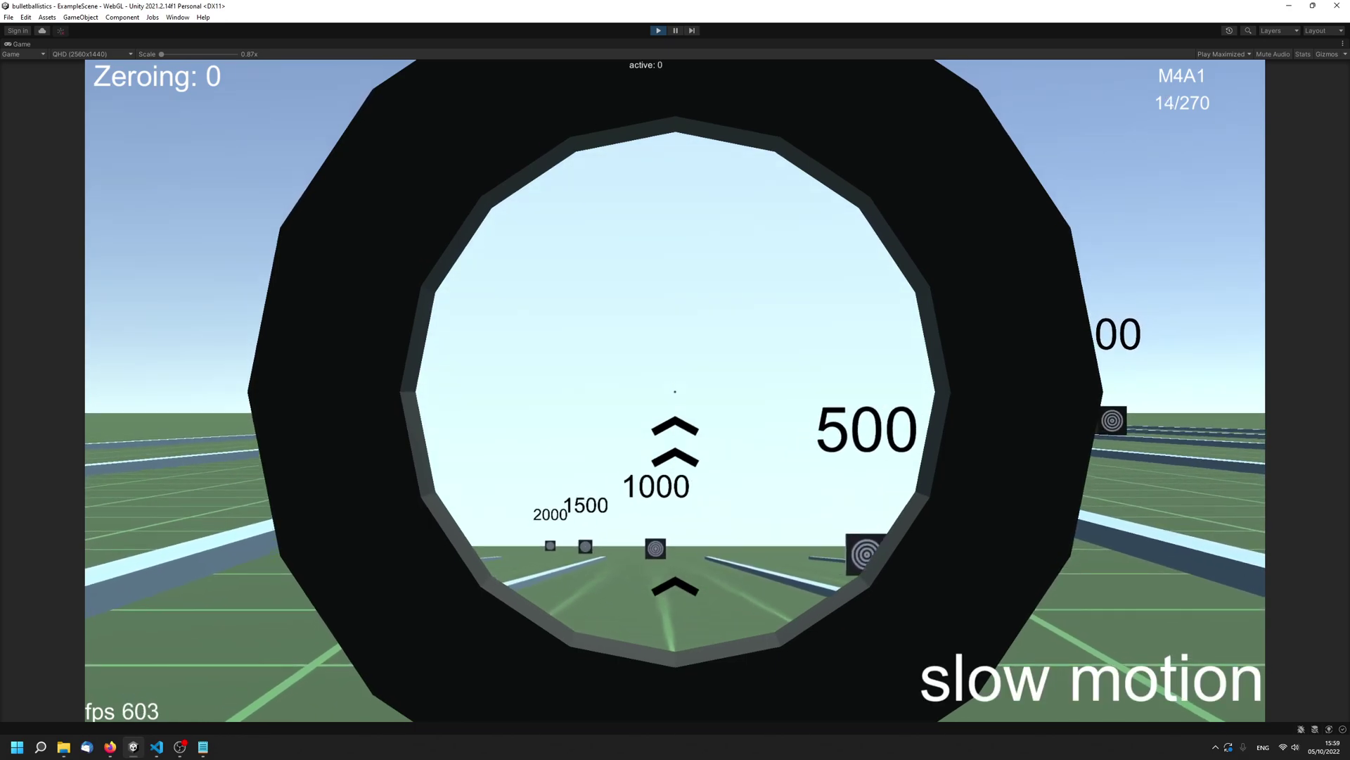
{"action": "right_click", "coordinate": [675, 391]}
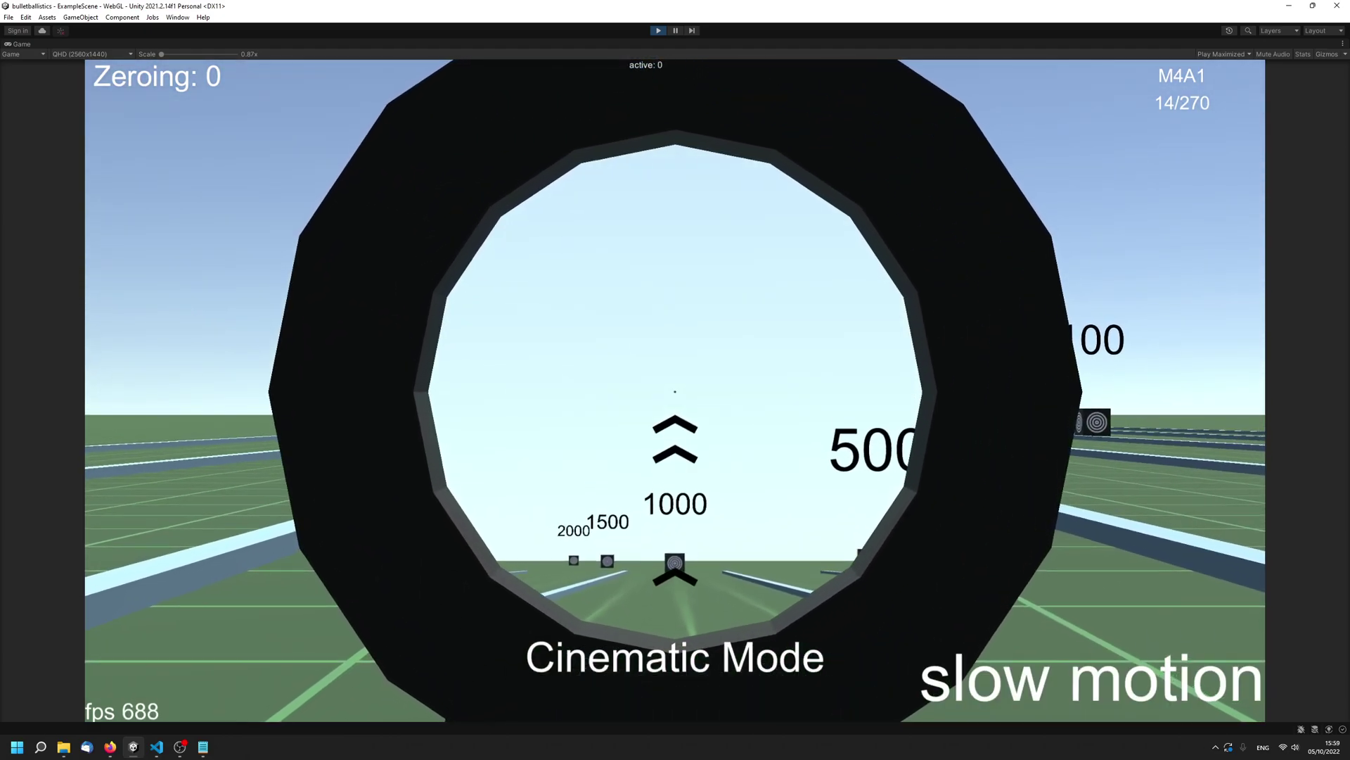
{"action": "left_click", "coordinate": [675, 391]}
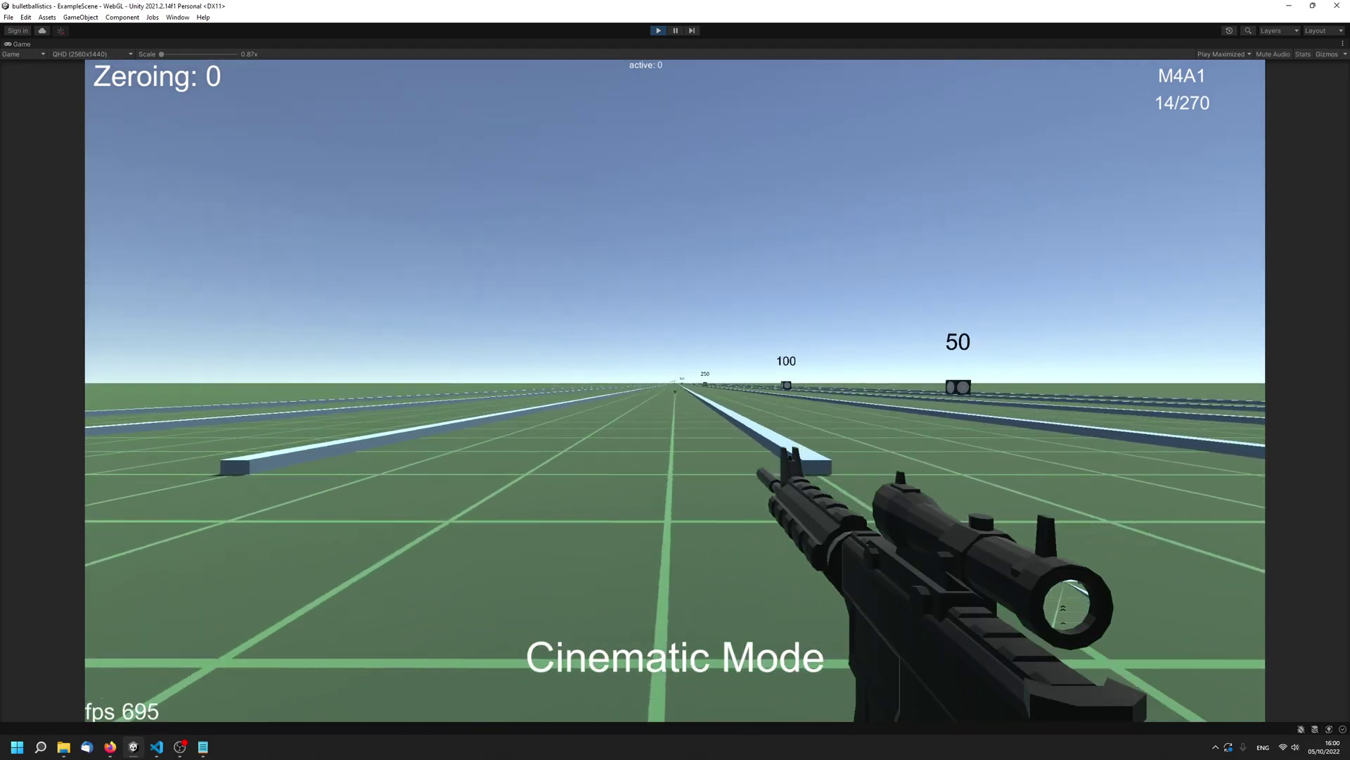
- Walk to the ricochet walls and fire the M4A1 at them until its magazine is empty
{"action": "key", "text": "a"}
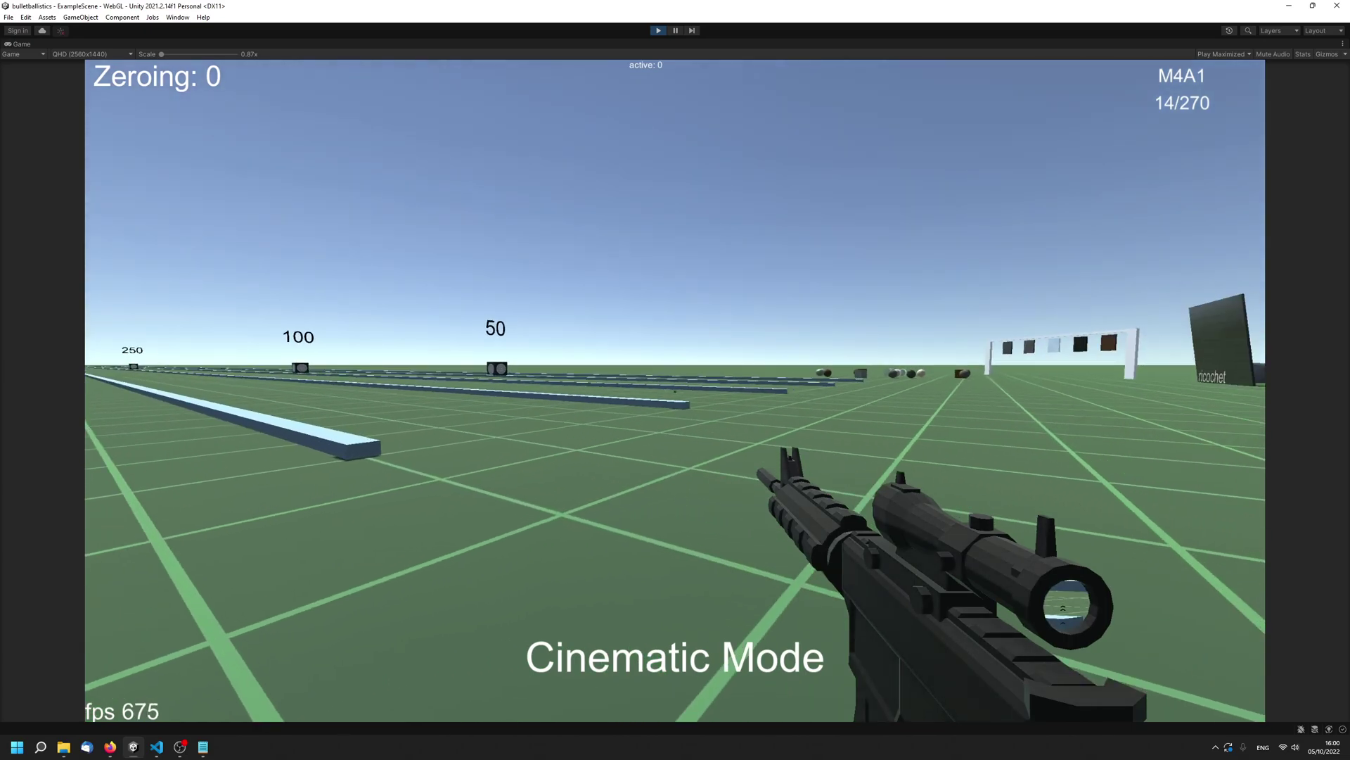
{"action": "key", "text": "w"}
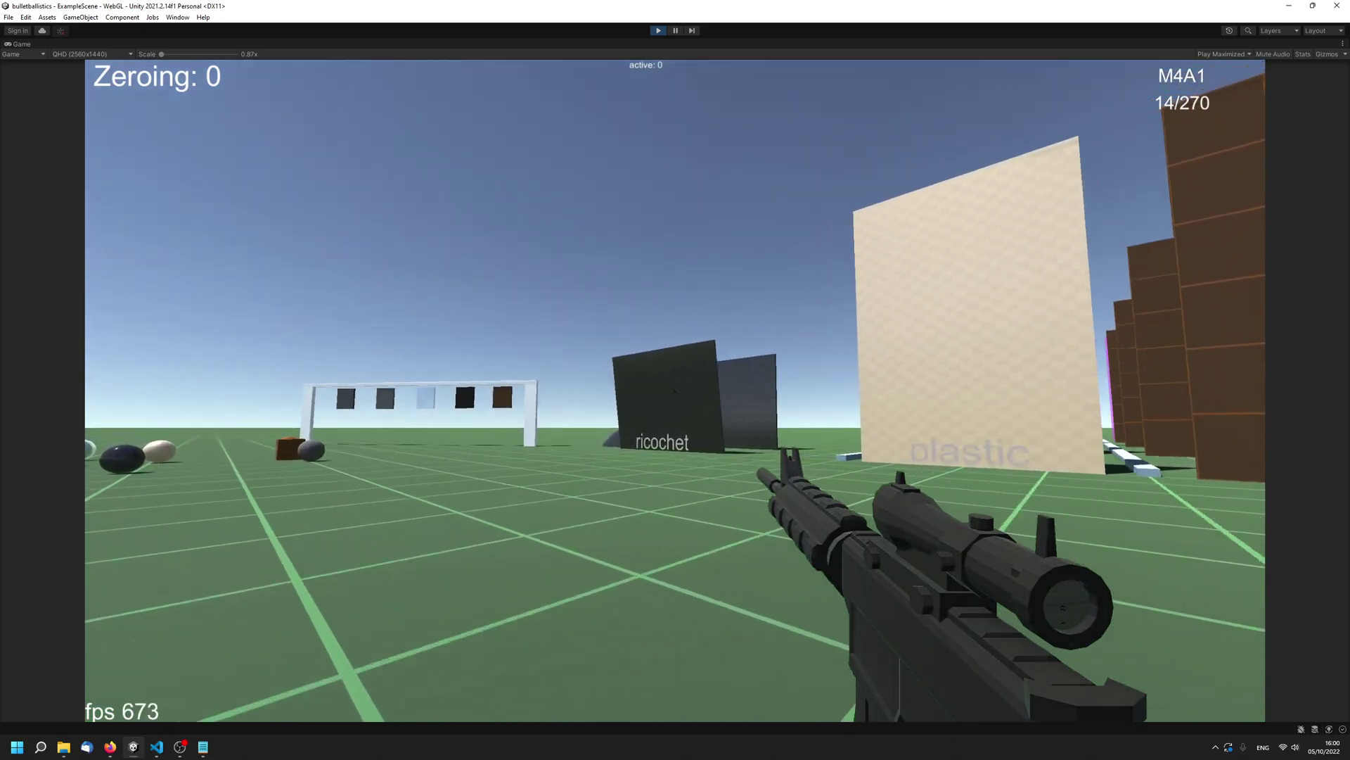
{"action": "left_click", "coordinate": [675, 391]}
{"action": "left_click", "coordinate": [675, 391]}
{"action": "left_click", "coordinate": [675, 391]}
{"action": "left_click", "coordinate": [675, 391]}
{"action": "left_click", "coordinate": [675, 390]}
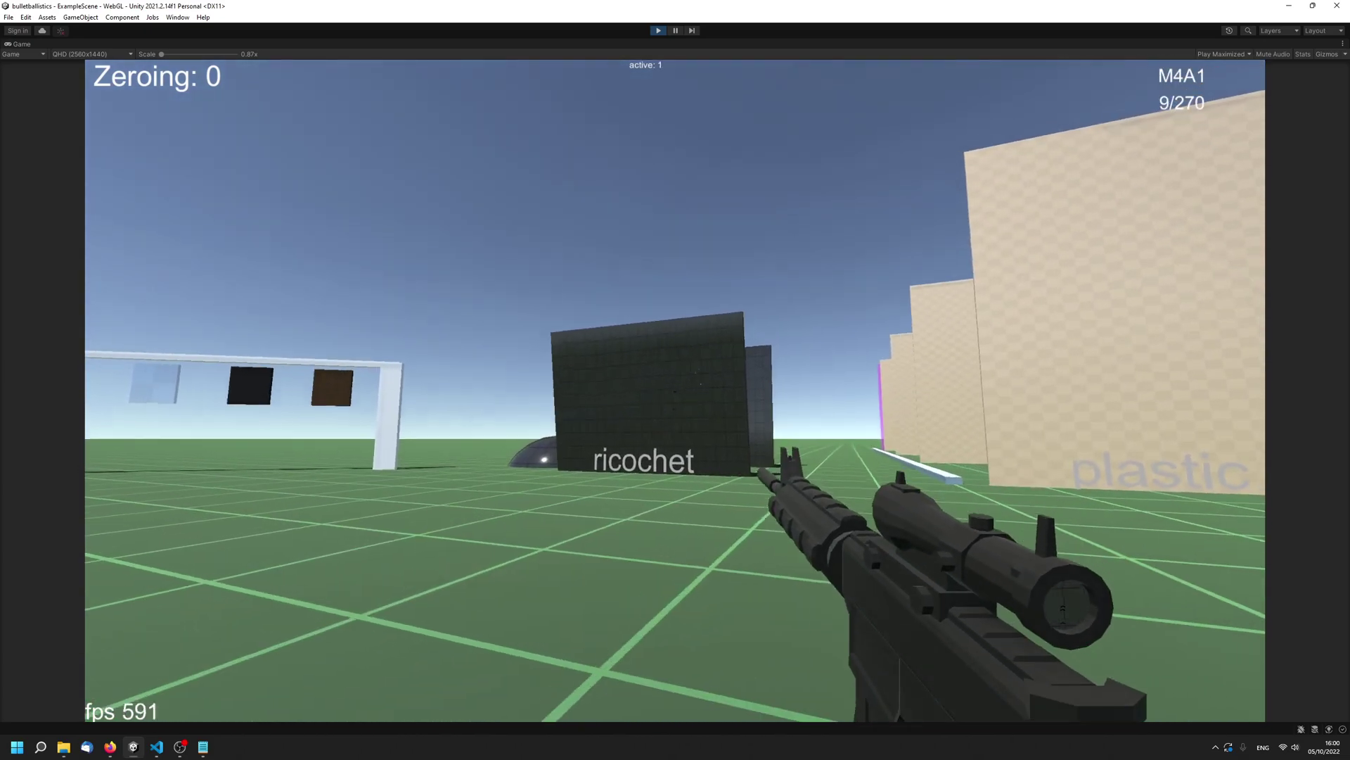
{"action": "left_click", "coordinate": [675, 390]}
{"action": "left_click", "coordinate": [675, 390]}
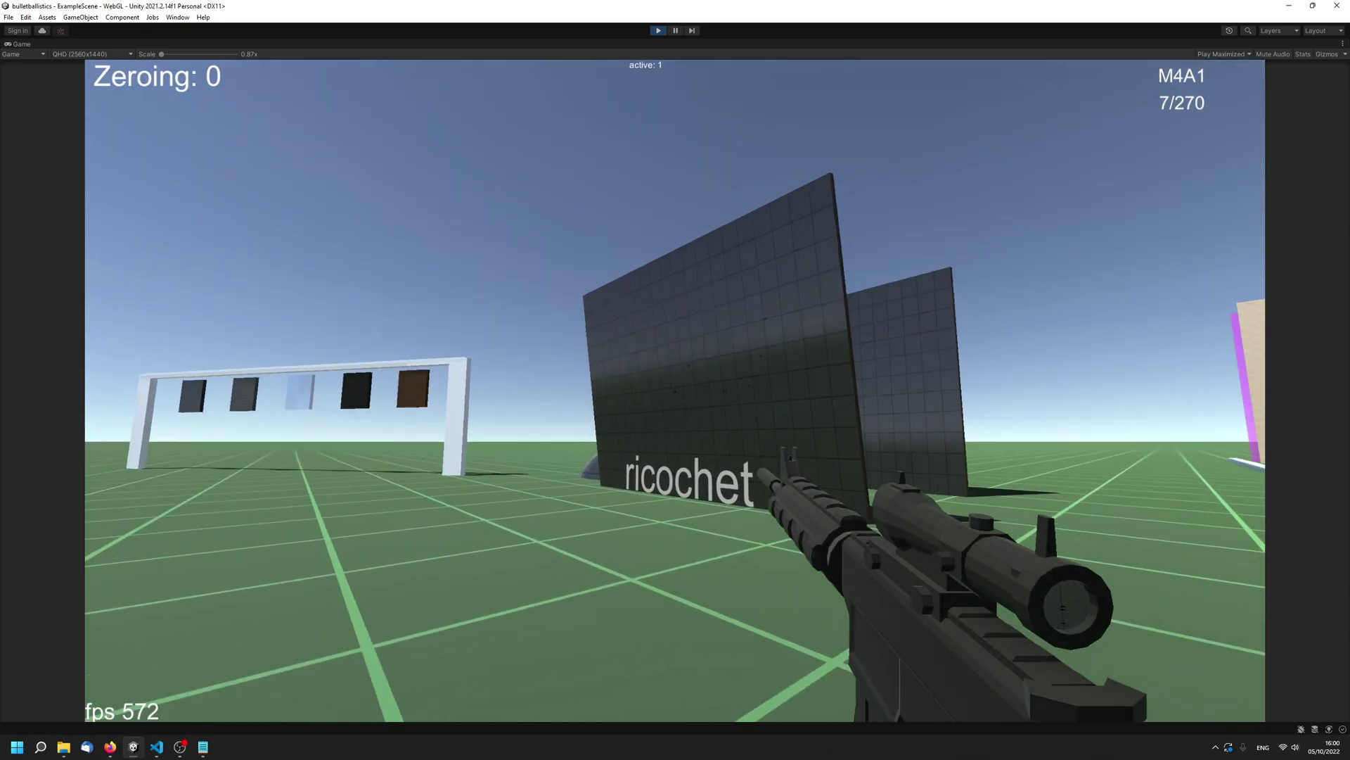
{"action": "left_click", "coordinate": [675, 390]}
{"action": "left_click", "coordinate": [675, 390]}
{"action": "left_click", "coordinate": [675, 390]}
{"action": "left_click", "coordinate": [675, 390]}
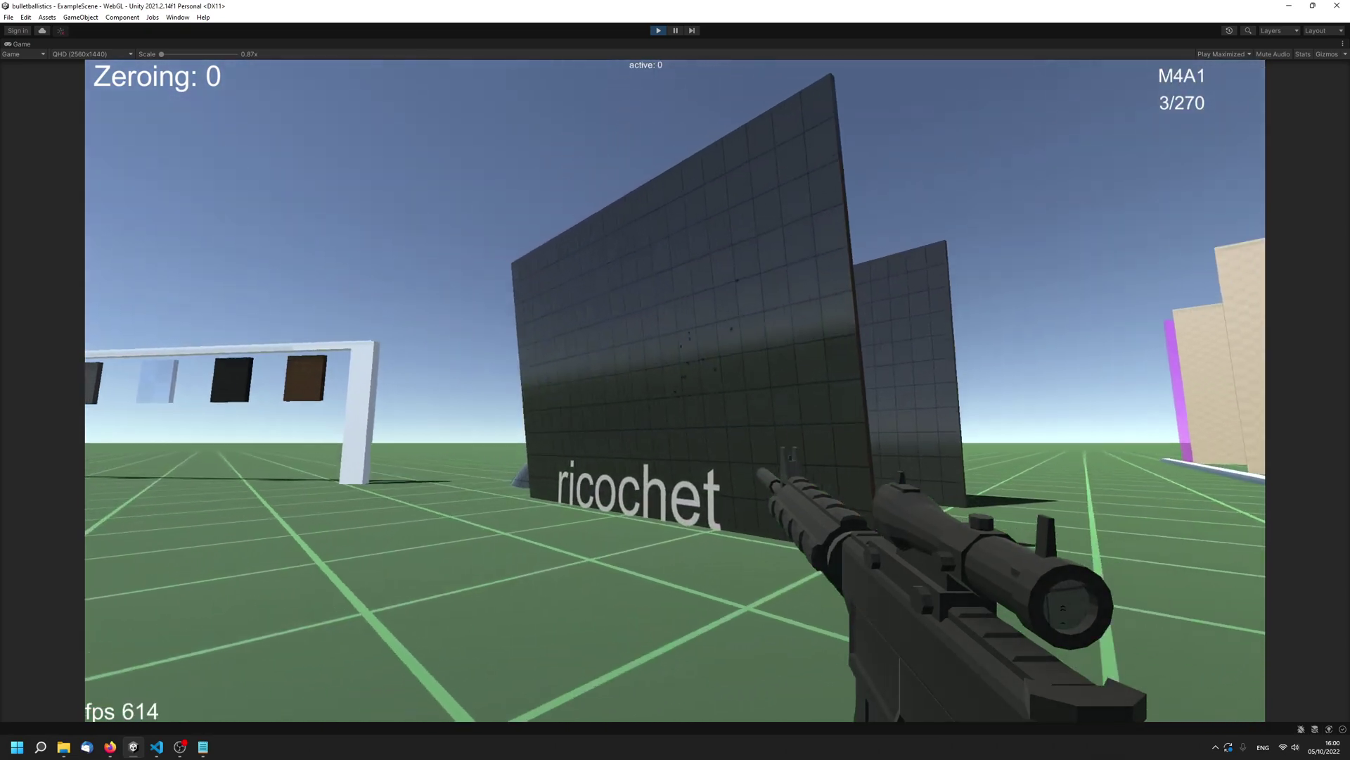
{"action": "left_click", "coordinate": [675, 390]}
{"action": "left_click", "coordinate": [675, 390]}
{"action": "left_click", "coordinate": [675, 390]}
{"action": "key", "text": "d"}
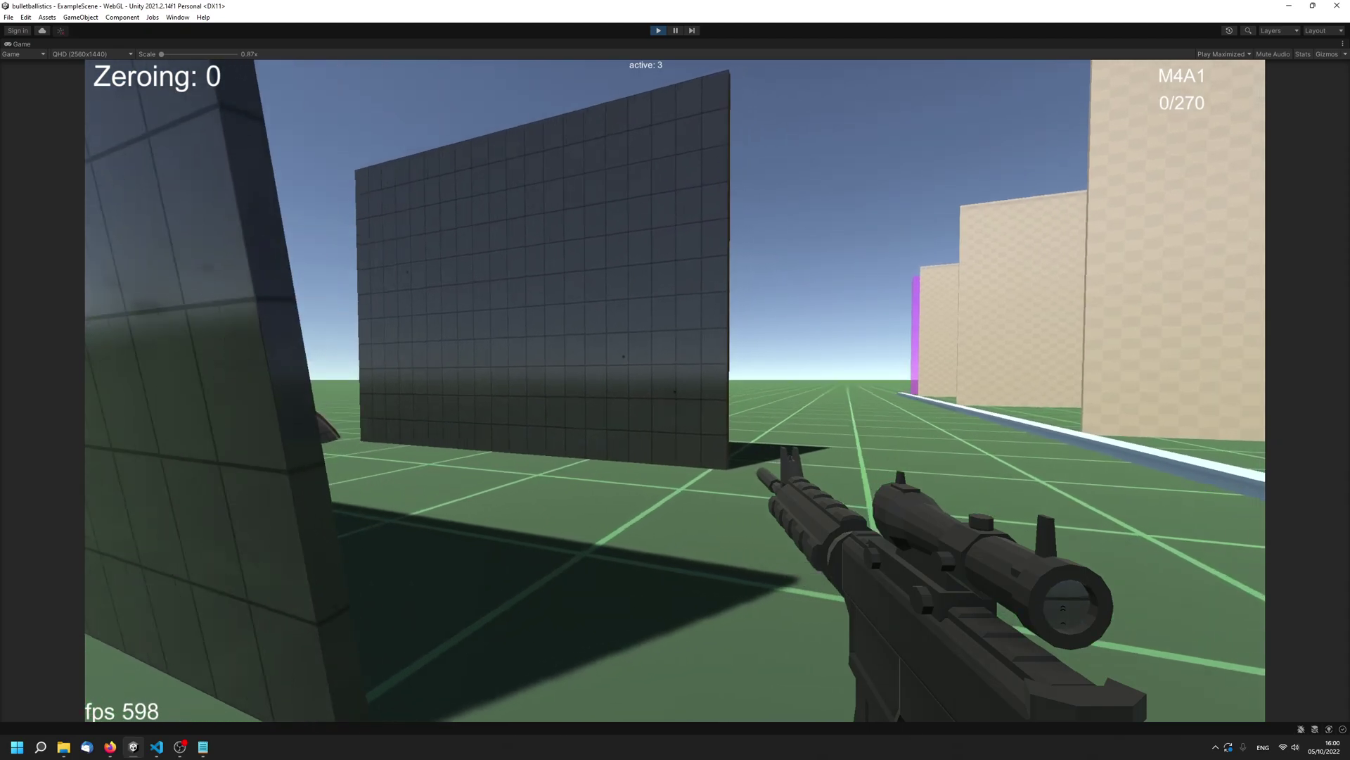
- Reload the M4A1, shoot at the glass cube and glass capsule, and move closer to them
{"action": "key", "text": "r"}
{"action": "left_click", "coordinate": [675, 390]}
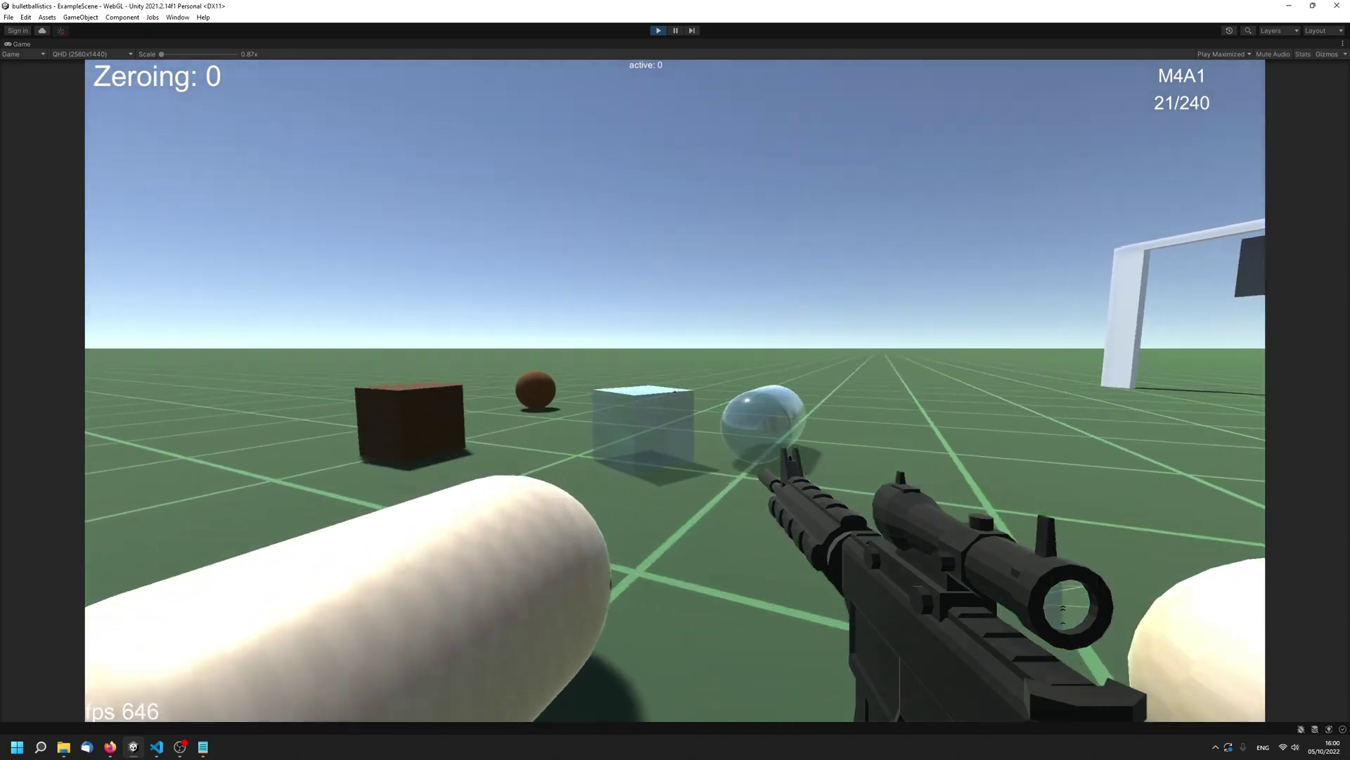
{"action": "left_click", "coordinate": [675, 390]}
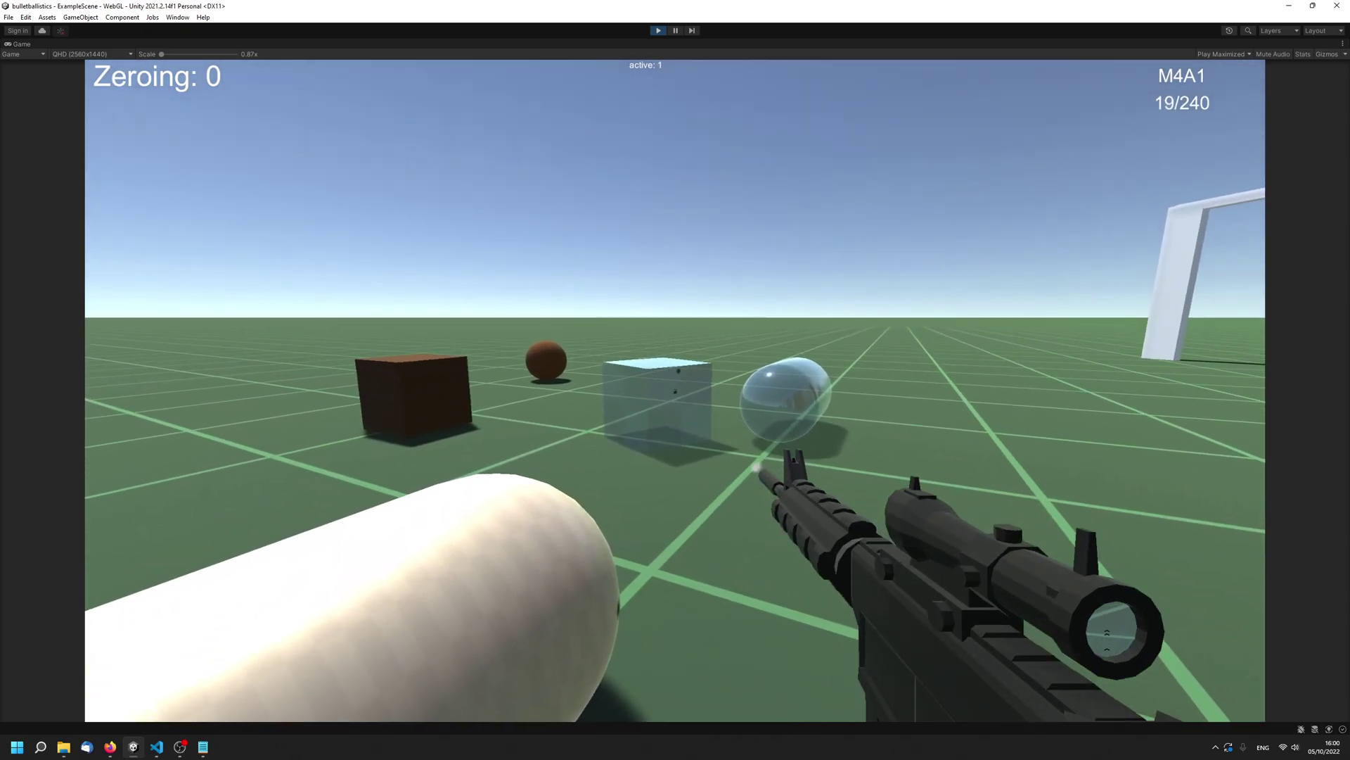
{"action": "left_click", "coordinate": [675, 390]}
{"action": "left_click", "coordinate": [675, 390]}
{"action": "left_click_drag", "start_coordinate": [675, 391], "coordinate": [675, 390]}
{"action": "key", "text": "w"}
{"action": "key", "text": "d"}
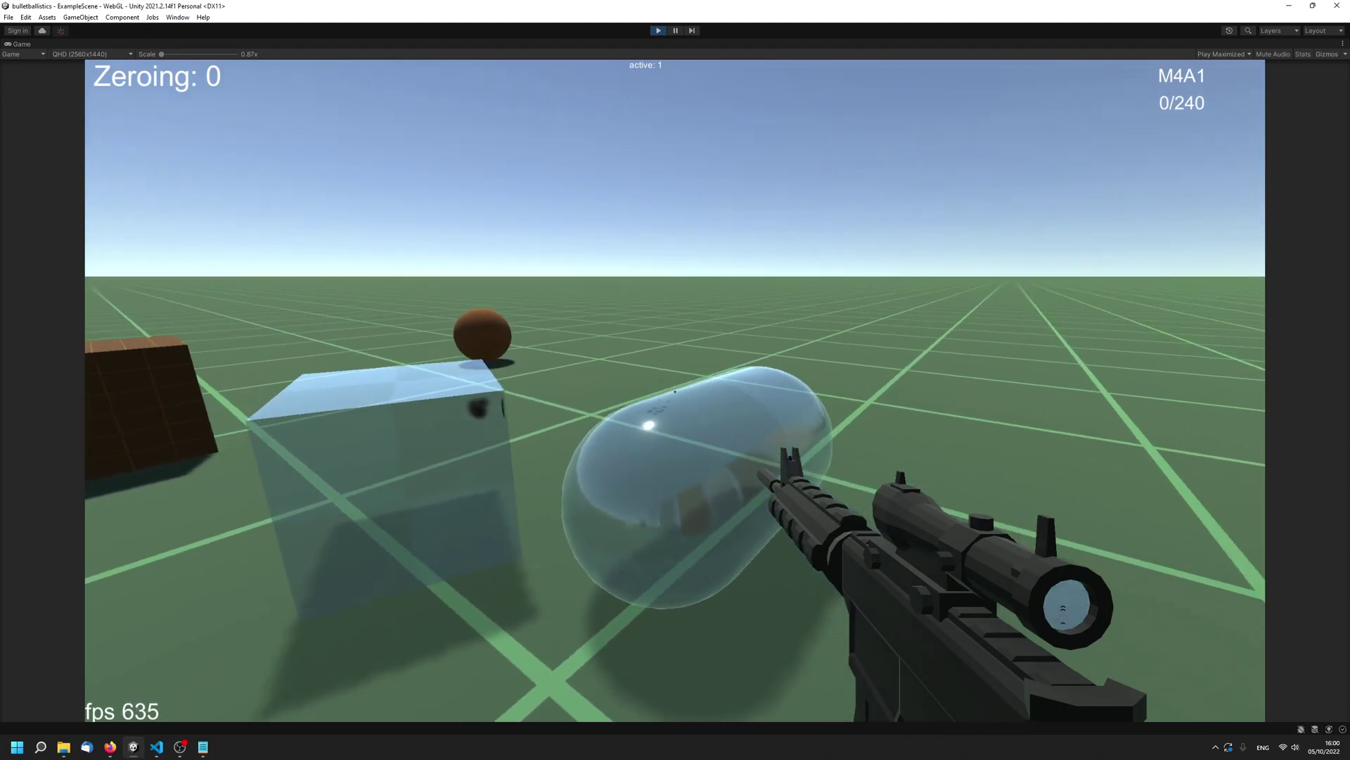
- Walk to the frame of hanging panels, reload the M4A1 and shoot at the hanging glass panel
{"action": "key", "text": "w"}
{"action": "key", "text": "s"}
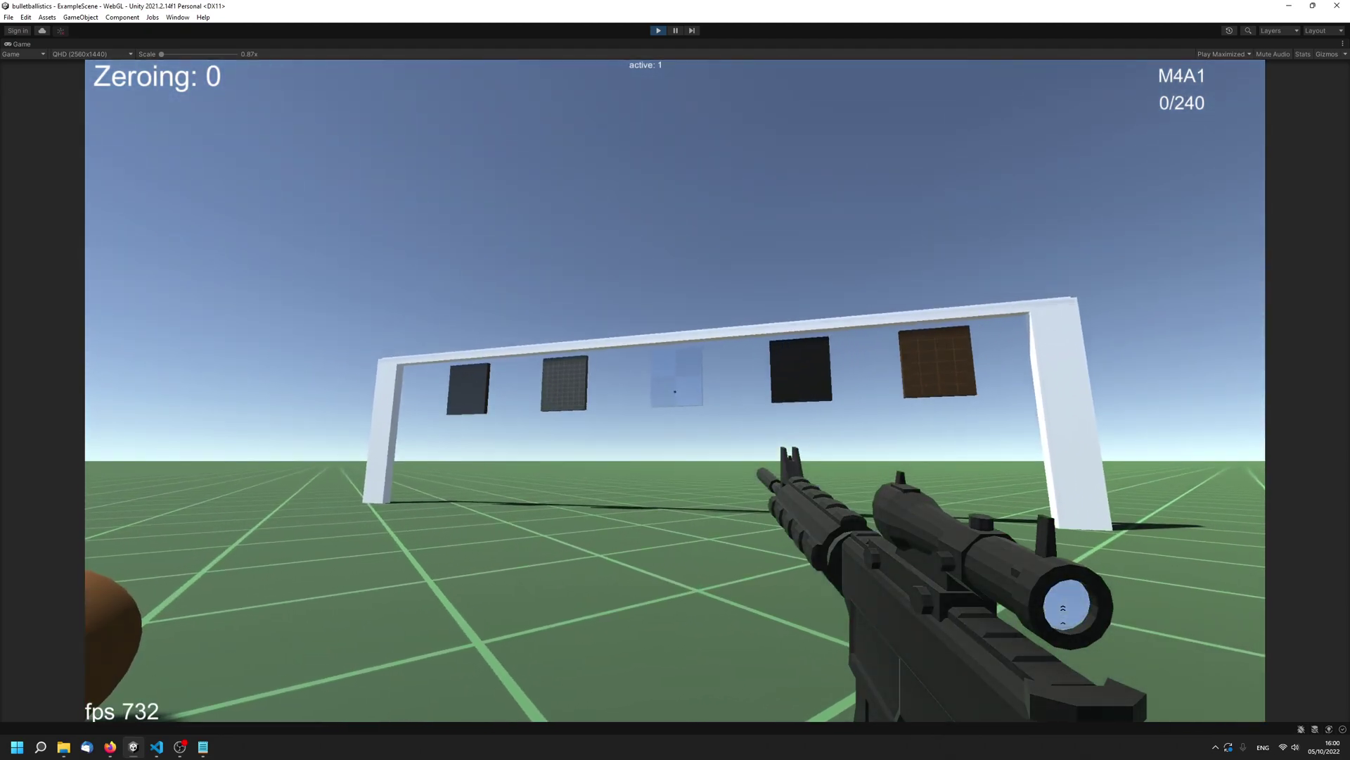
{"action": "key", "text": "r"}
{"action": "left_click_drag", "start_coordinate": [675, 390], "coordinate": [675, 390]}
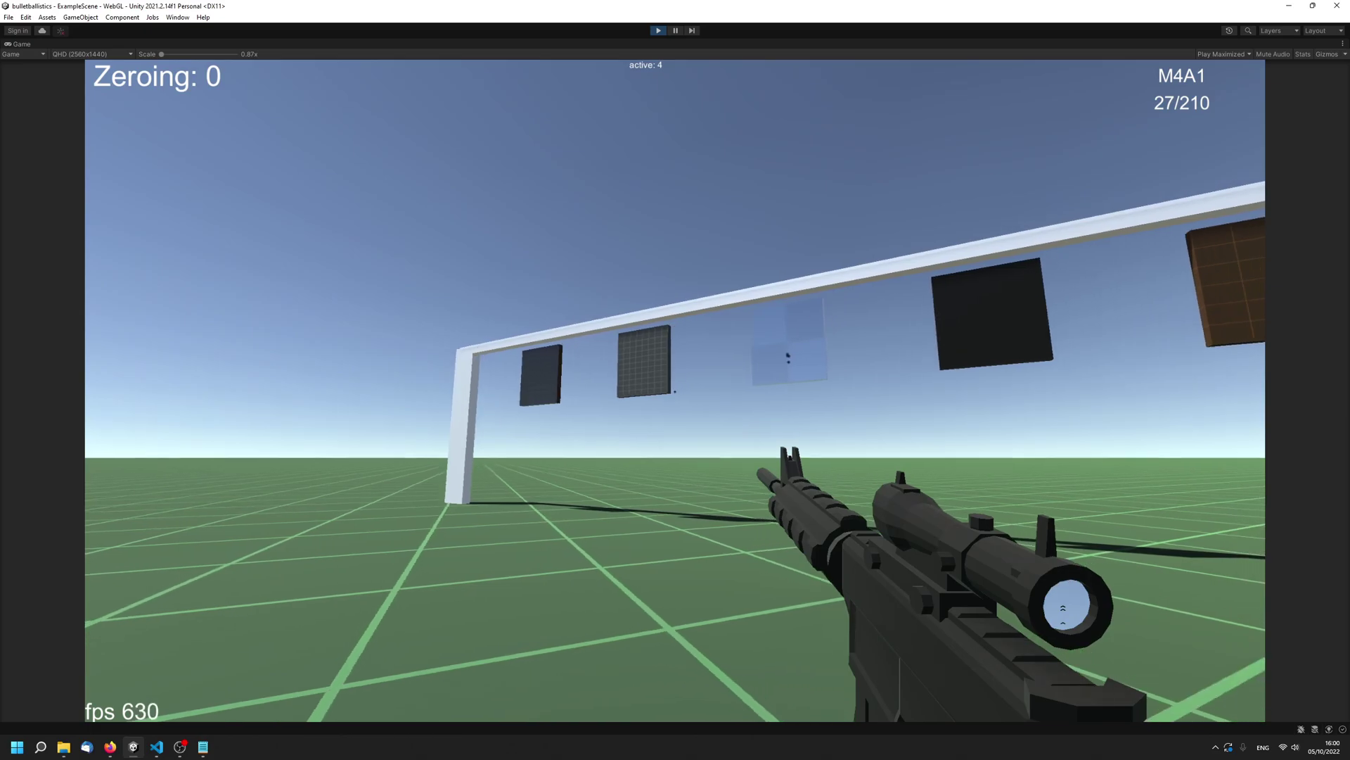
- Move closer and fire the M4A1 at the grey grid panel and the end panel hanging beside it
{"action": "left_click", "coordinate": [675, 391]}
{"action": "key", "text": "w"}
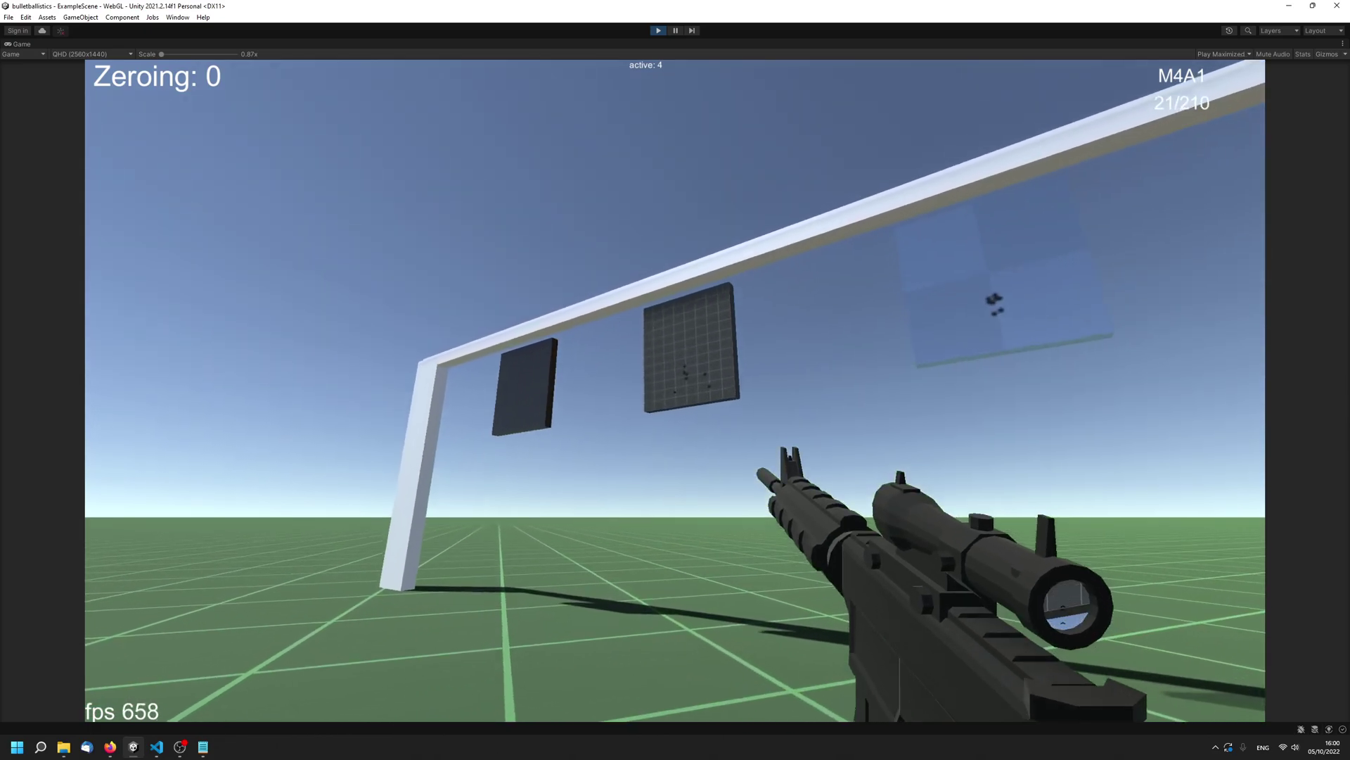
{"action": "left_click", "coordinate": [675, 391]}
{"action": "left_click_drag", "start_coordinate": [675, 390], "coordinate": [675, 390]}
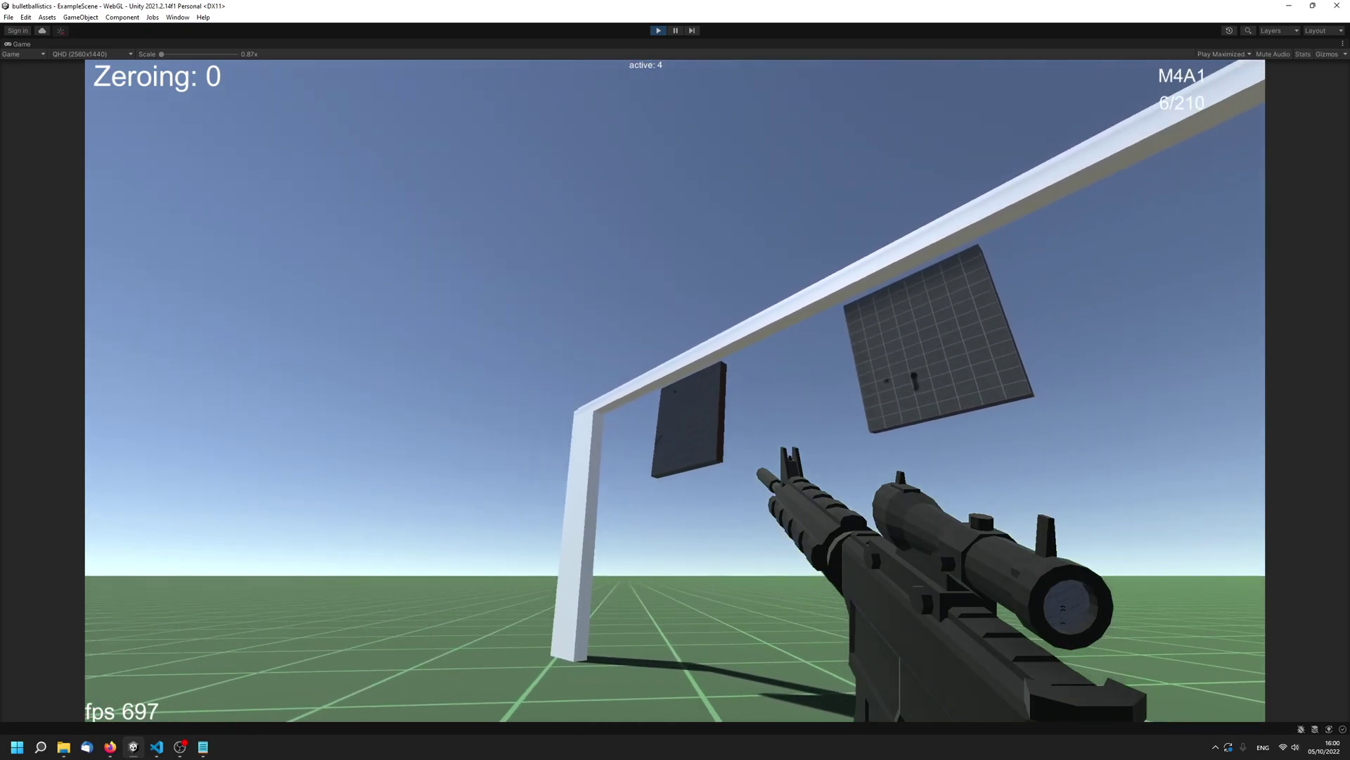
- Switch to the StressTester, fire a burst at the hanging end panel and back away from the frame
{"action": "key", "text": "3"}
{"action": "left_click", "coordinate": [675, 391]}
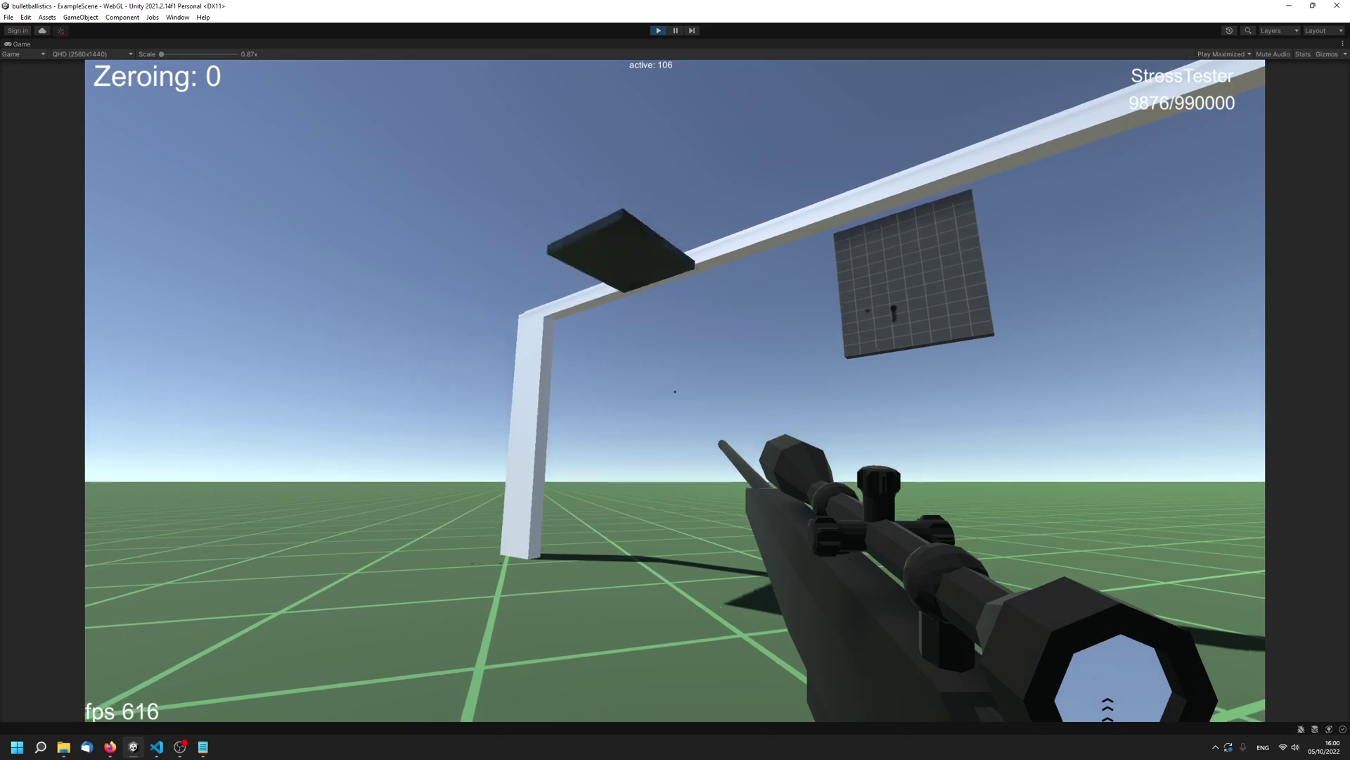
{"action": "key", "text": "s"}
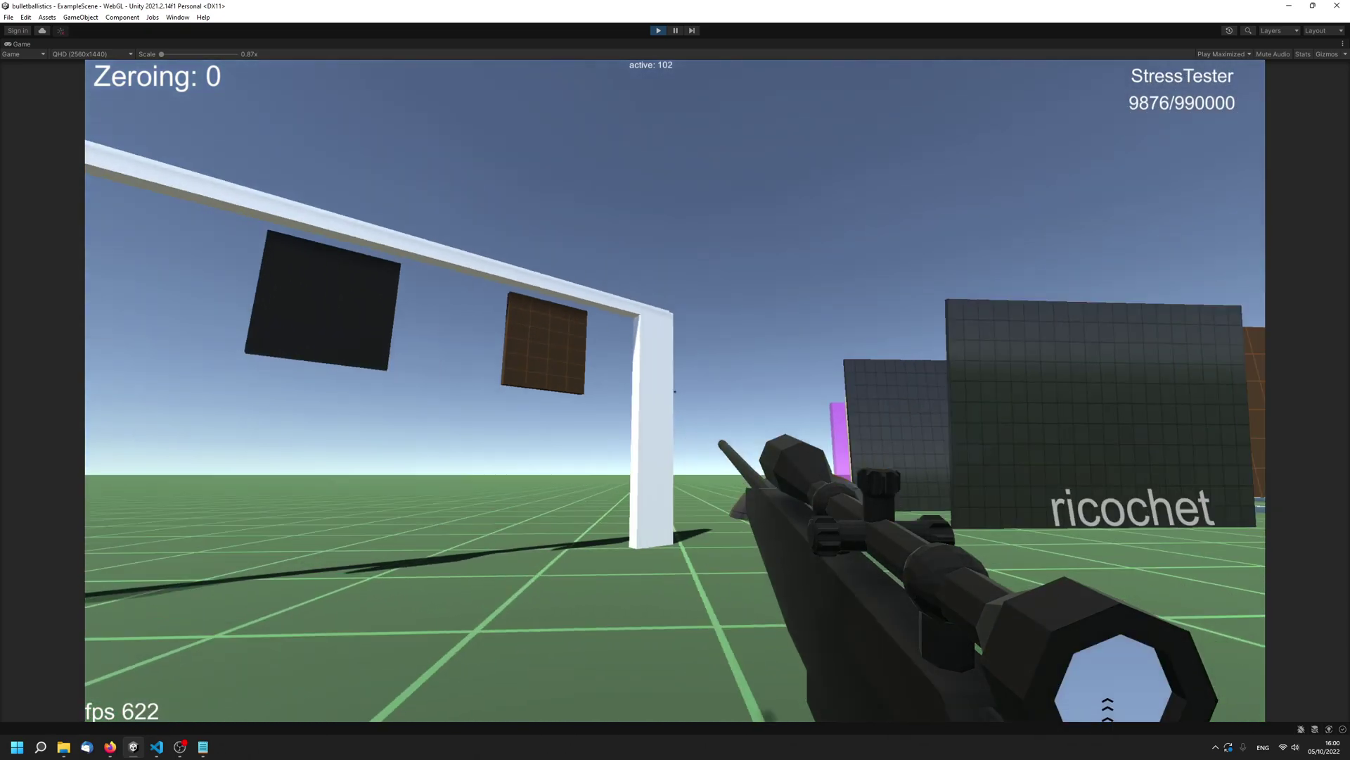
{"action": "key", "text": "s"}
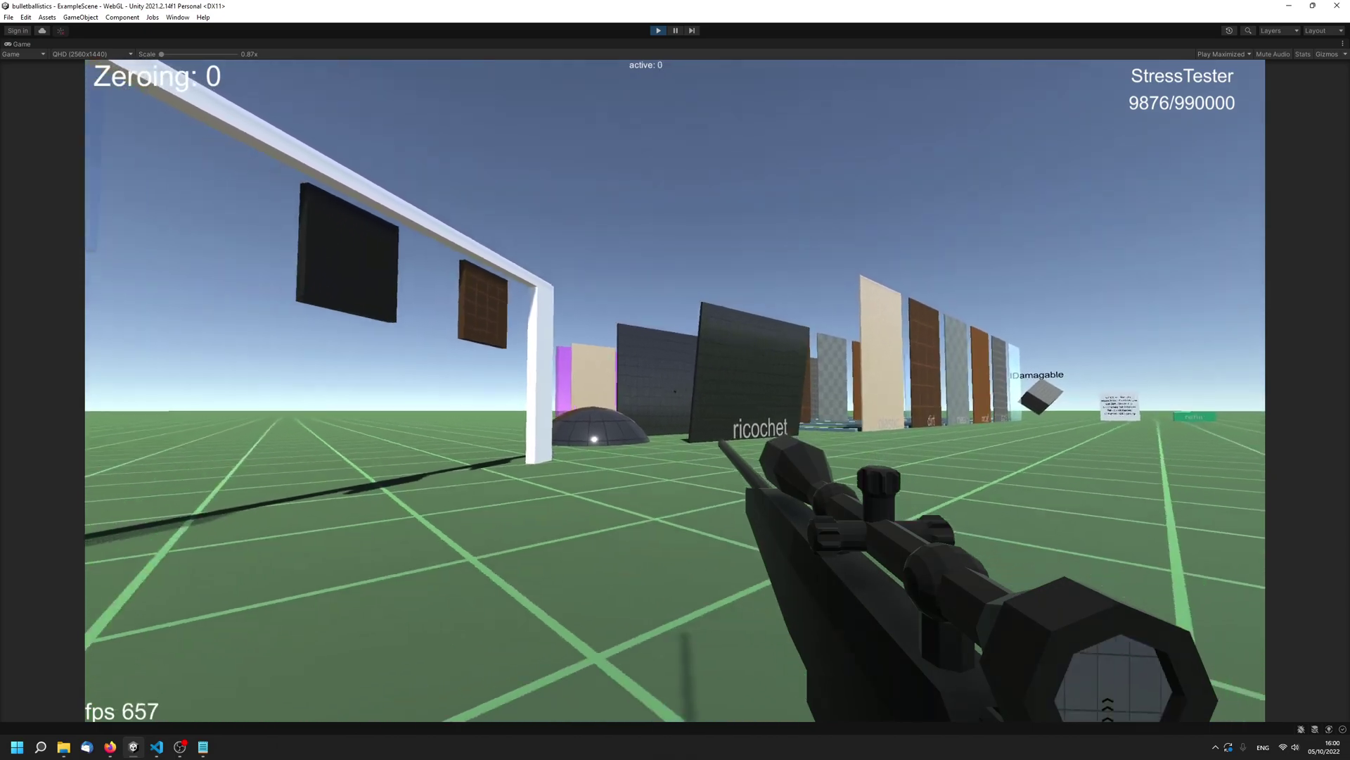
- Fire long StressTester bursts at the ricochet walls while backing away from them
{"action": "left_click", "coordinate": [675, 390]}
{"action": "key", "text": "s"}
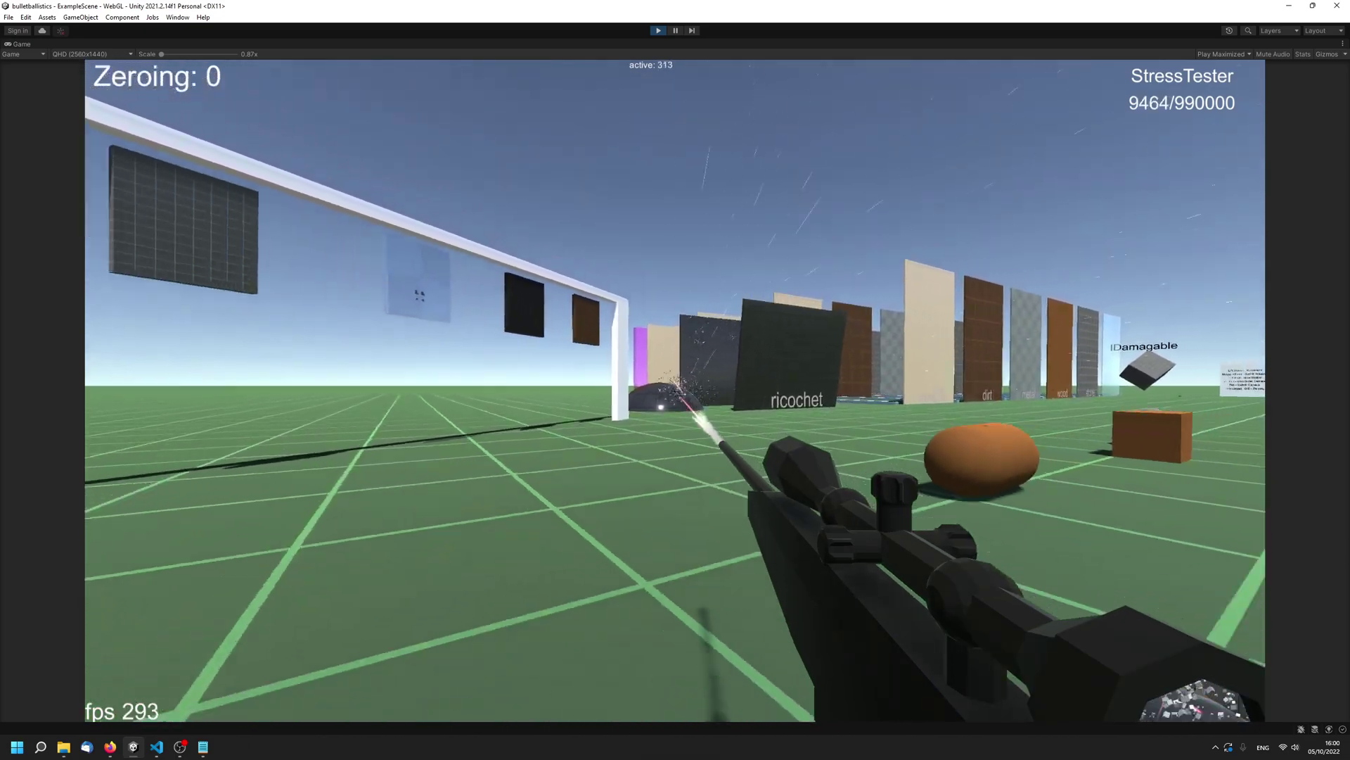
{"action": "left_click_drag", "start_coordinate": [676, 390], "coordinate": [675, 390]}
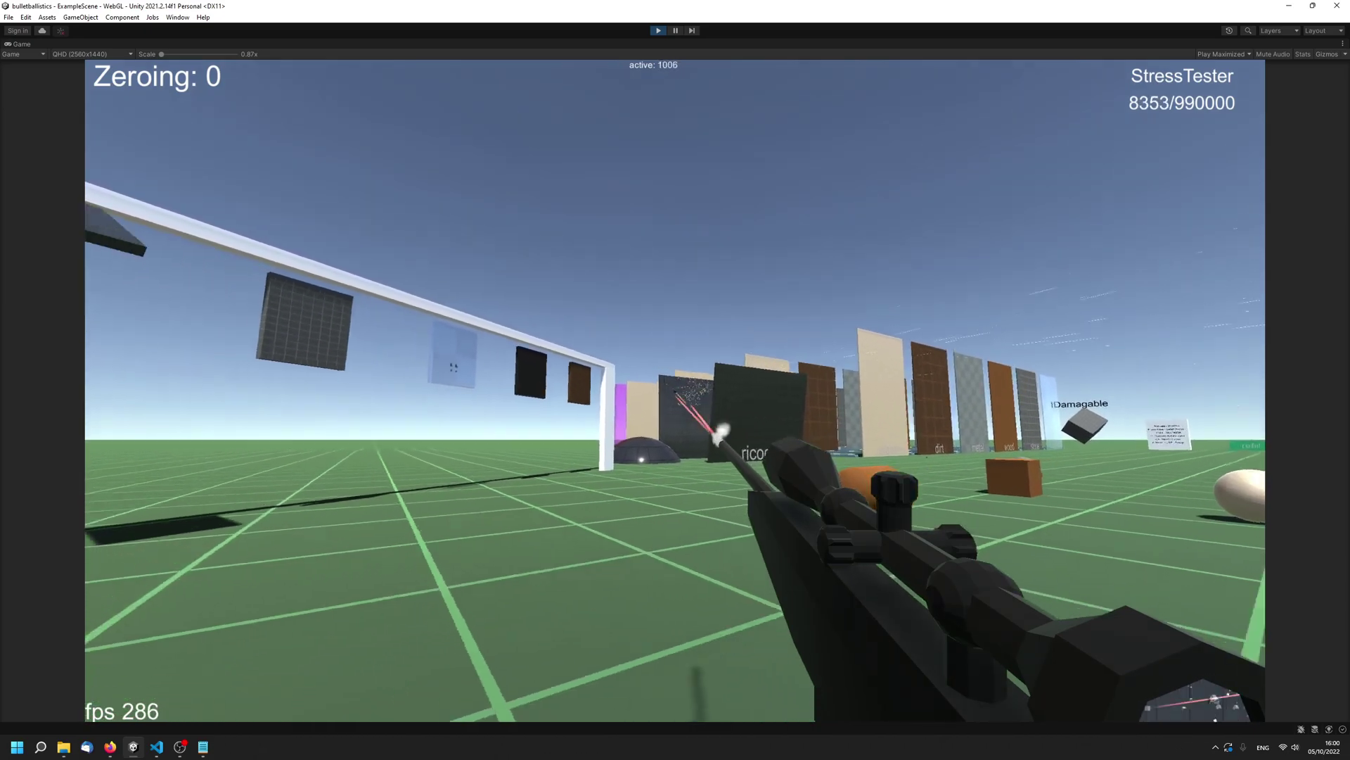
{"action": "left_click_drag", "start_coordinate": [676, 391], "coordinate": [676, 390]}
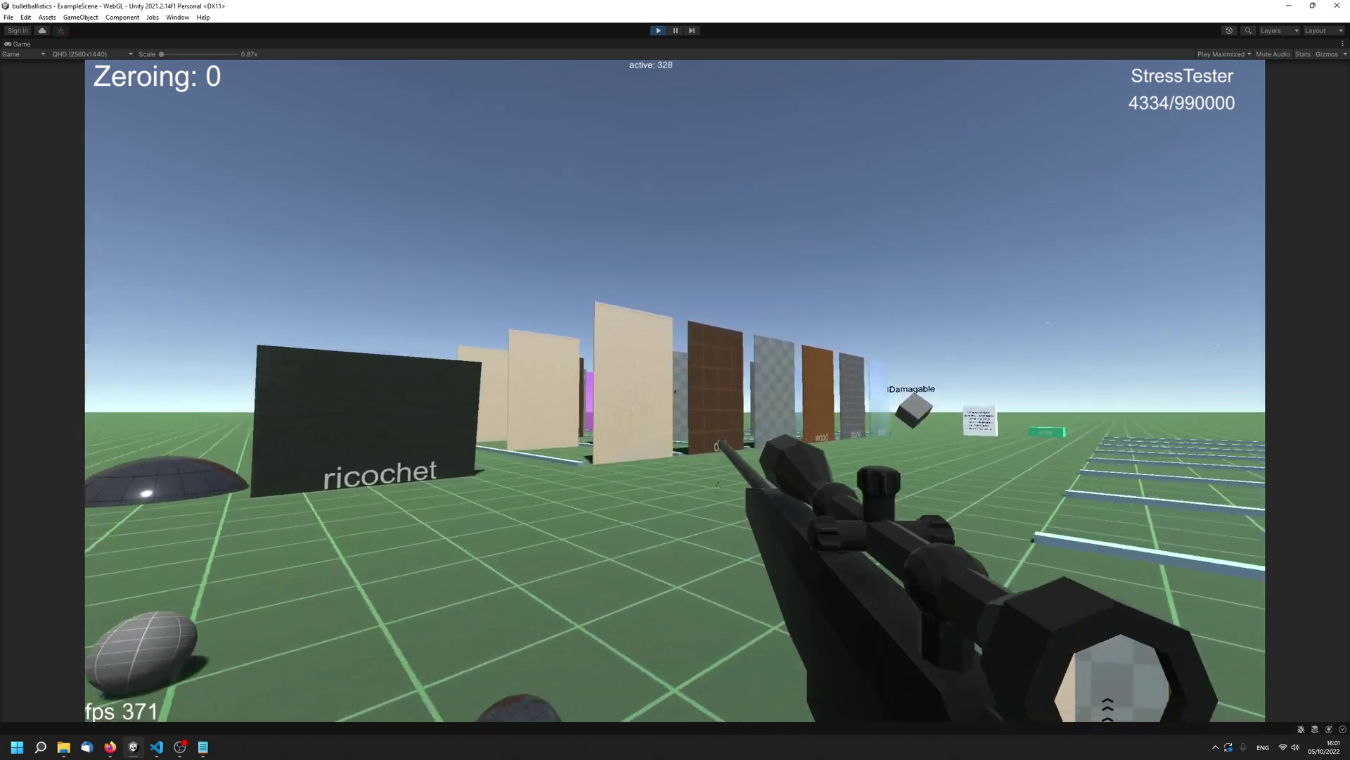
- Walk up to the plastic wall and change the Game view's play mode behaviour to Play Focused
{"action": "key", "text": "w"}
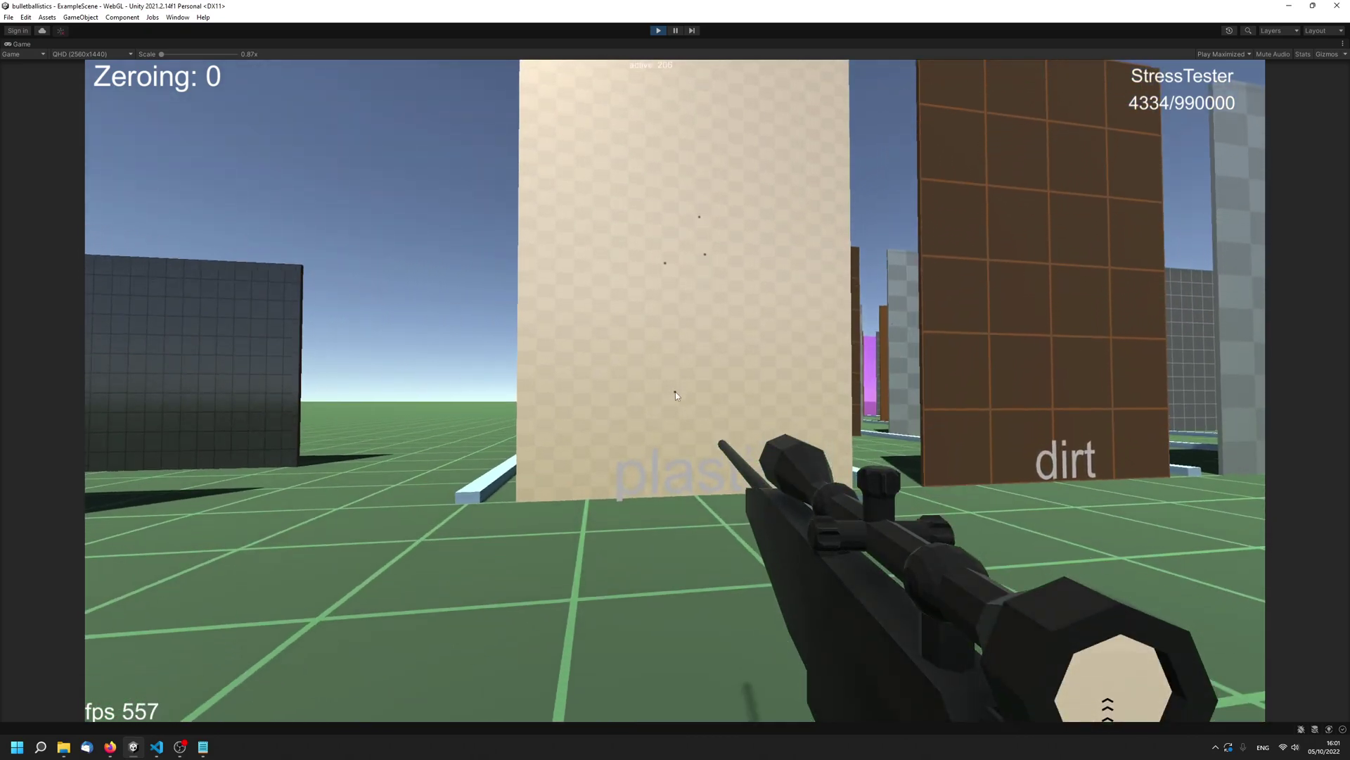
{"action": "key", "text": "s"}
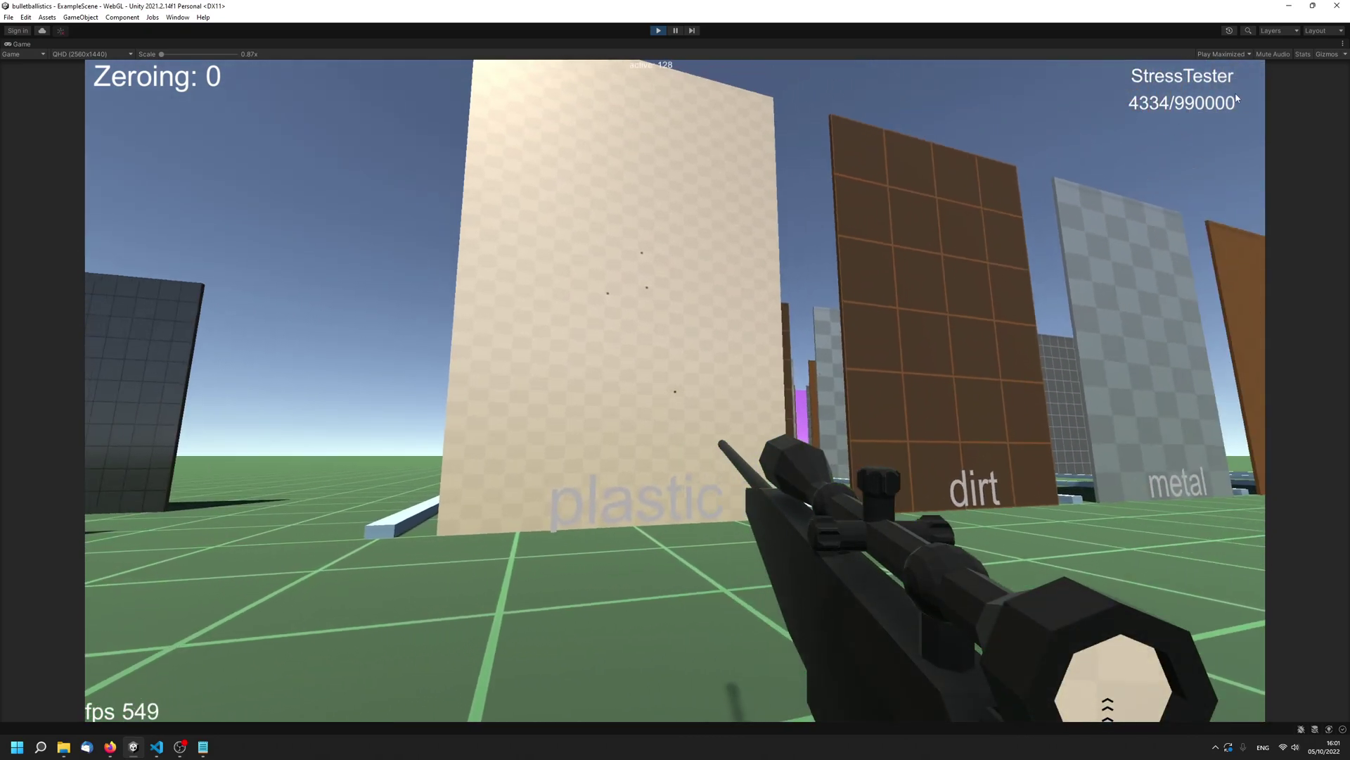
{"action": "left_click", "coordinate": [1236, 65]}
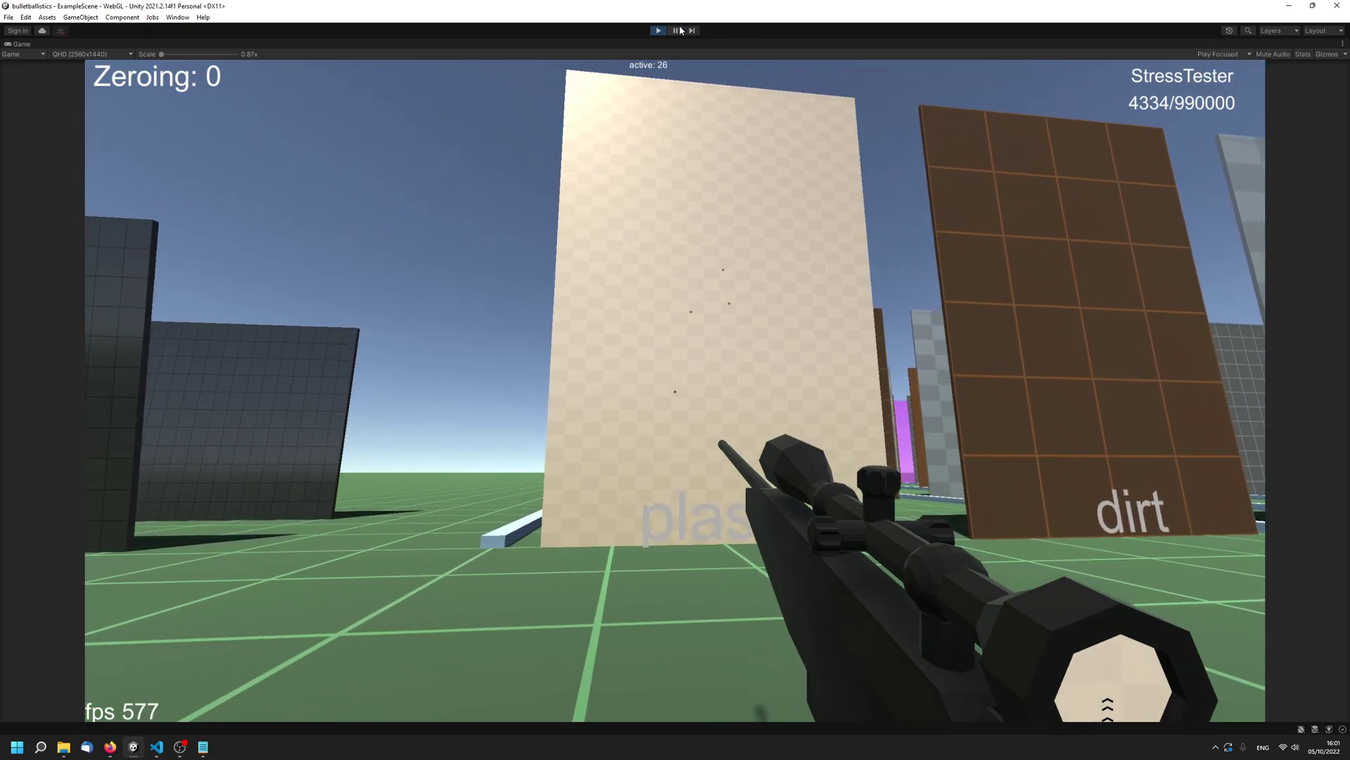
- Frame the rows of material walls in the Scene view, selecting the plastic wall nearest the player
{"action": "scroll", "coordinate": [522, 332], "scroll_direction": "down", "scroll_amount": 5}
{"action": "middle_click_drag", "start_coordinate": [522, 331], "coordinate": [500, 280]}
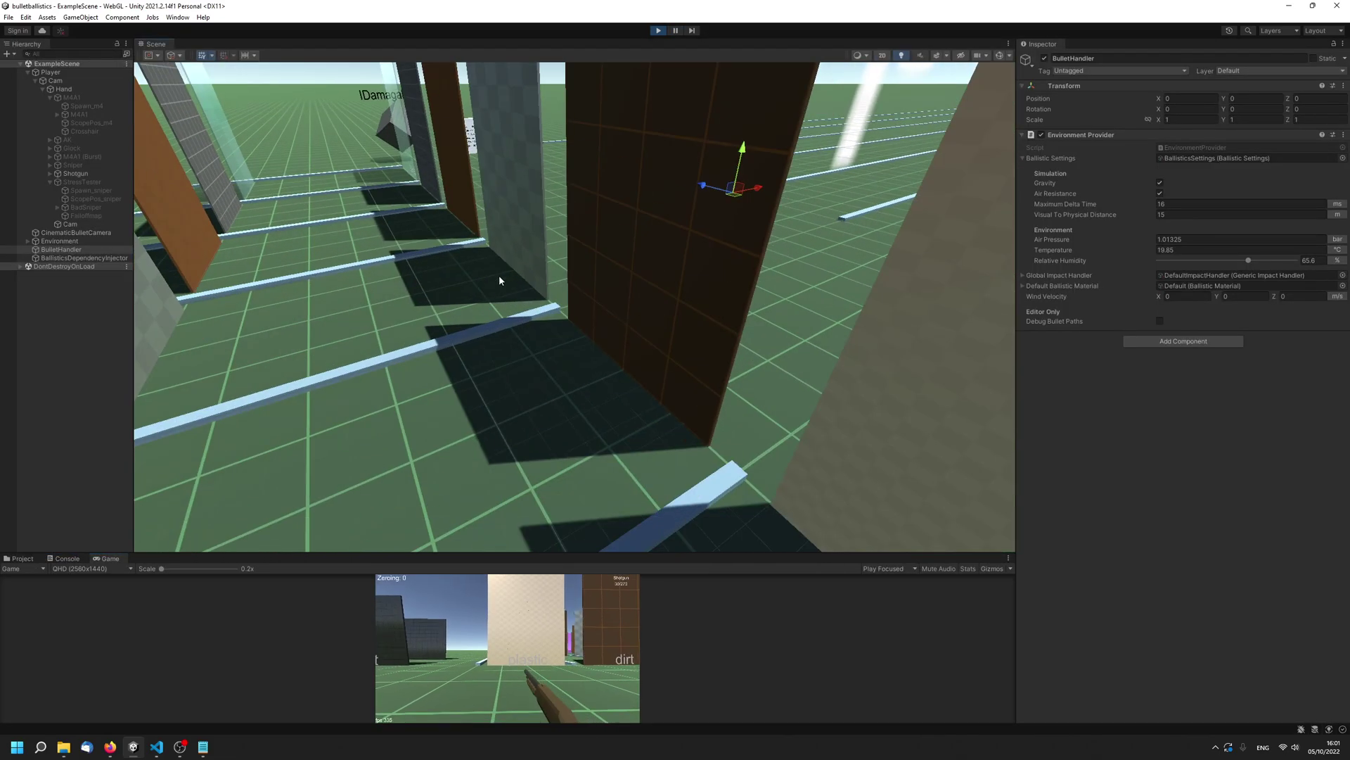
{"action": "scroll", "coordinate": [500, 281], "scroll_direction": "down", "scroll_amount": 3}
{"action": "middle_click_drag", "start_coordinate": [685, 373], "coordinate": [677, 344]}
{"action": "left_click", "coordinate": [677, 344]}
{"action": "right_click_drag", "start_coordinate": [707, 345], "coordinate": [663, 413]}
{"action": "scroll", "coordinate": [725, 374], "scroll_direction": "down", "scroll_amount": 3}
{"action": "middle_click_drag", "start_coordinate": [577, 297], "coordinate": [607, 330]}
{"action": "right_click_drag", "start_coordinate": [606, 331], "coordinate": [647, 362]}
{"action": "scroll", "coordinate": [39, 182], "scroll_direction": "up", "scroll_amount": 3}
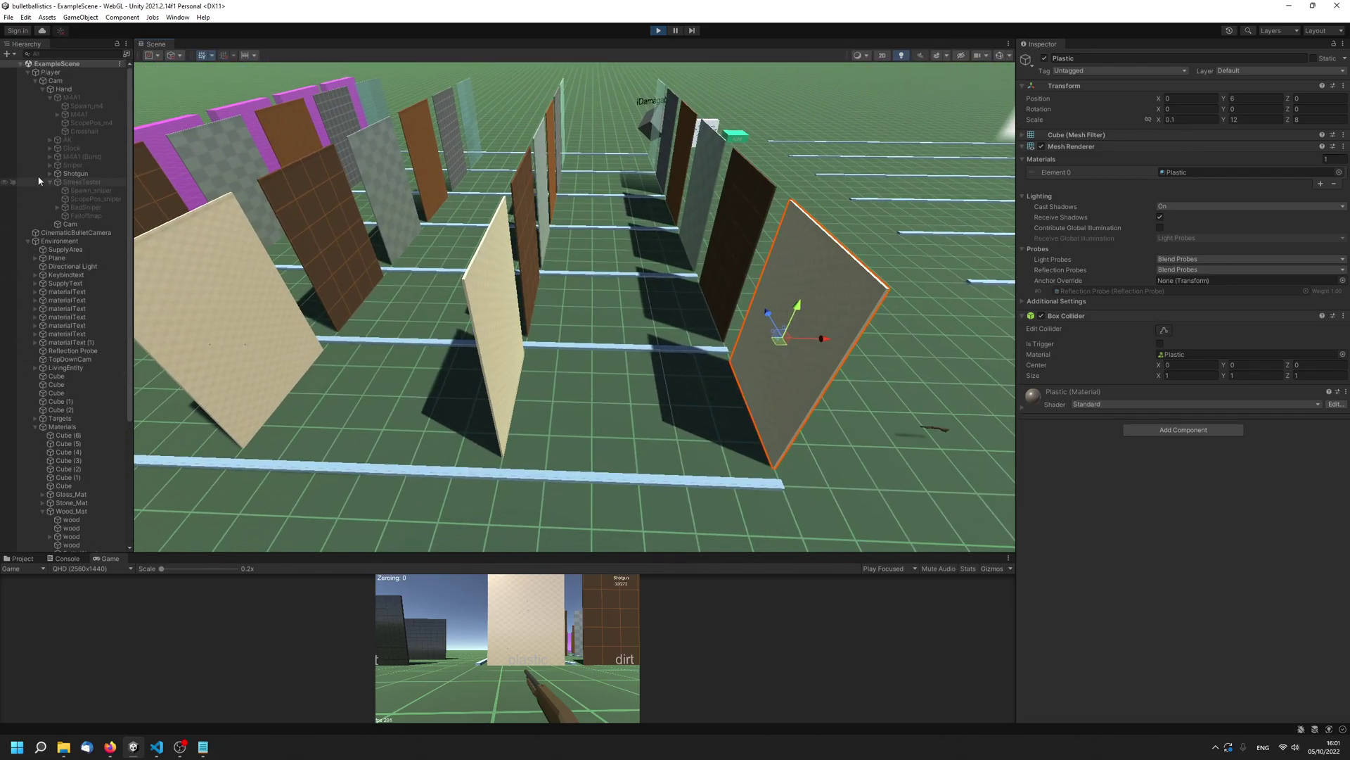
- Enable Debug Bullet Paths on the BulletHandler, and fire the M4A1 at the plastic wall
{"action": "left_click", "coordinate": [26, 242]}
{"action": "left_click", "coordinate": [70, 250]}
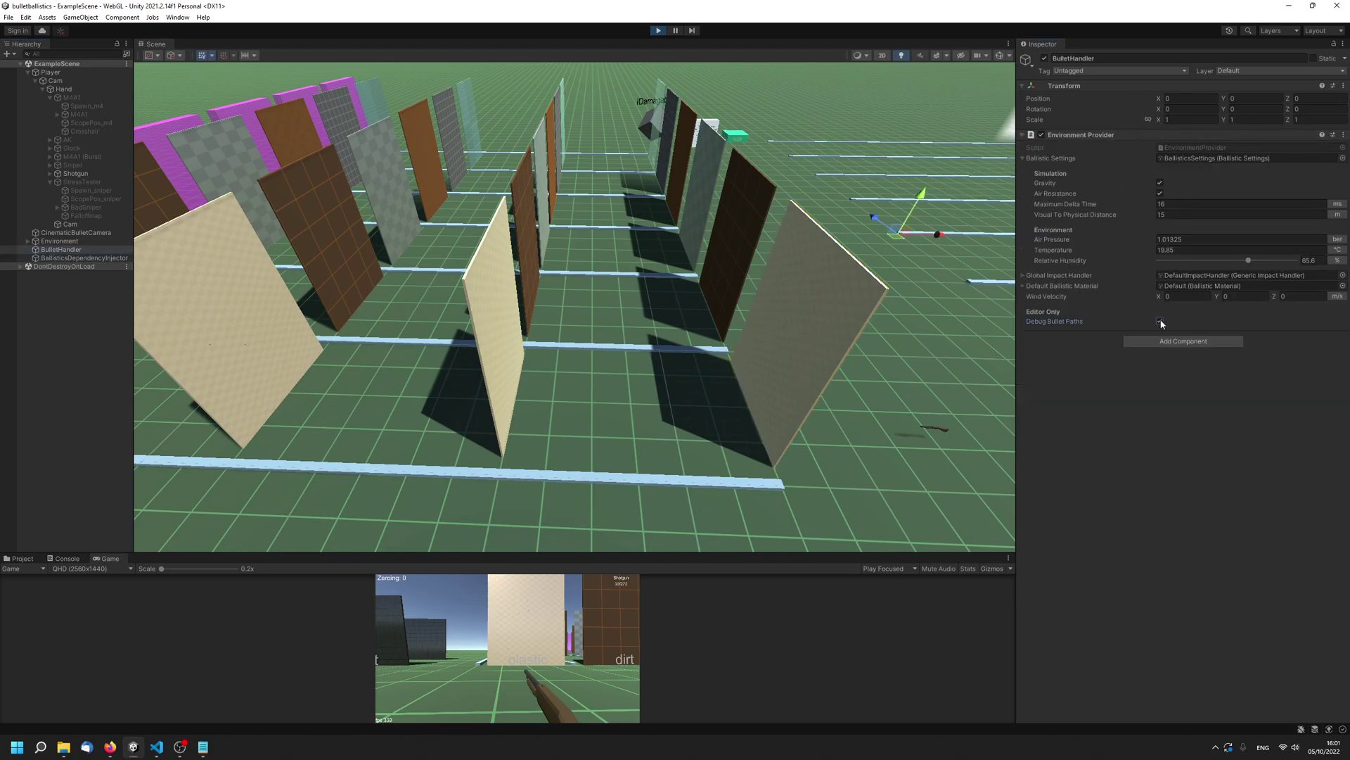
{"action": "middle_click_drag", "start_coordinate": [888, 415], "coordinate": [837, 404]}
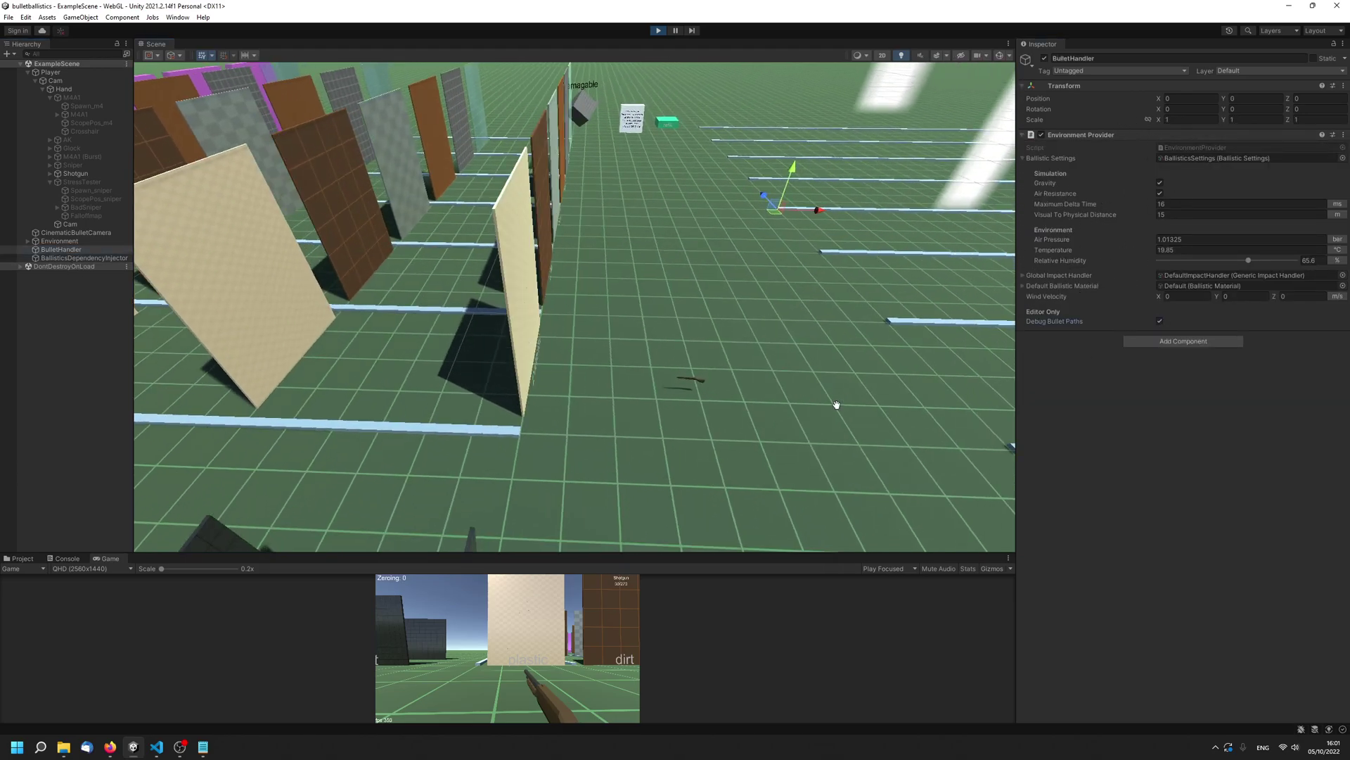
{"action": "left_click", "coordinate": [600, 613]}
{"action": "scroll", "coordinate": [600, 613], "scroll_direction": "down", "scroll_amount": 2}
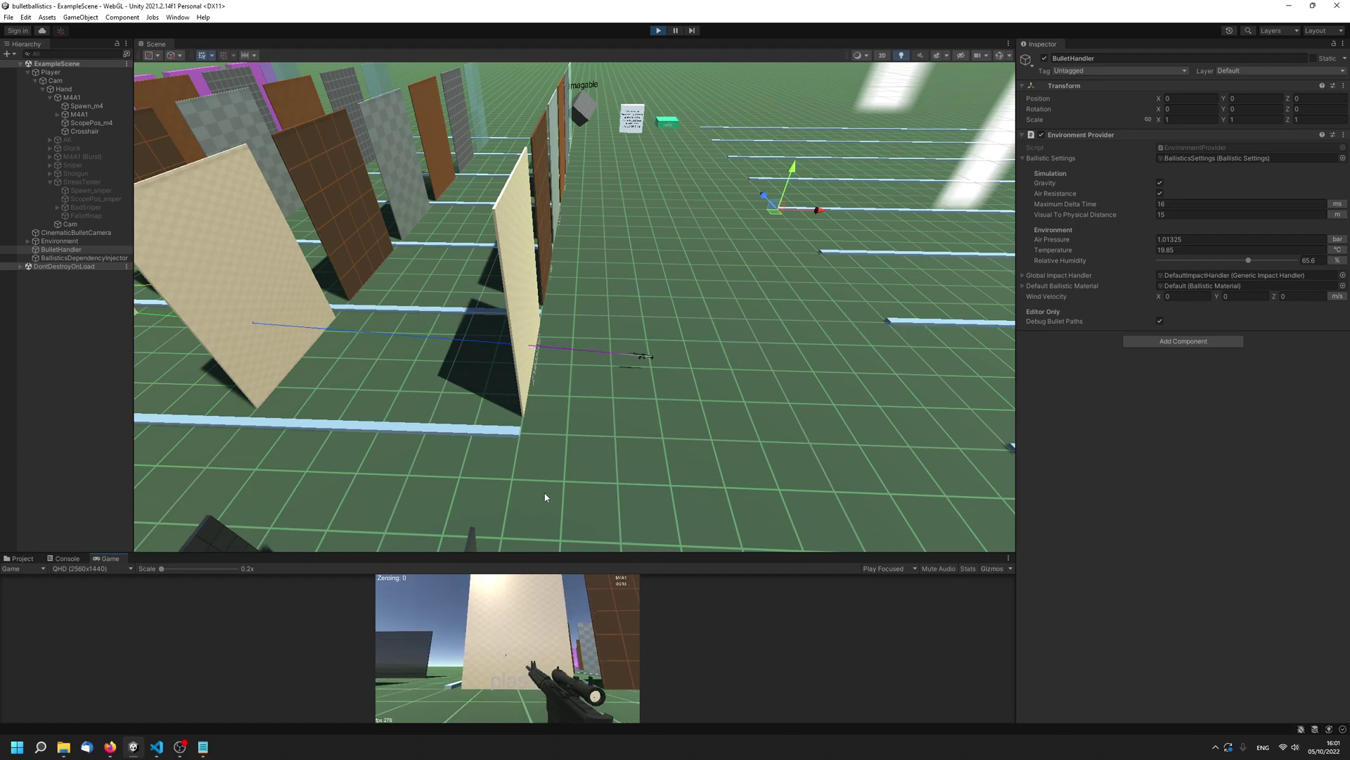
- Open the front plastic wall's Plastic physic material and set both ends of its Ricochet Probability range to 0 %
{"action": "middle_click_drag", "start_coordinate": [517, 419], "coordinate": [551, 424]}
{"action": "left_click", "coordinate": [710, 339]}
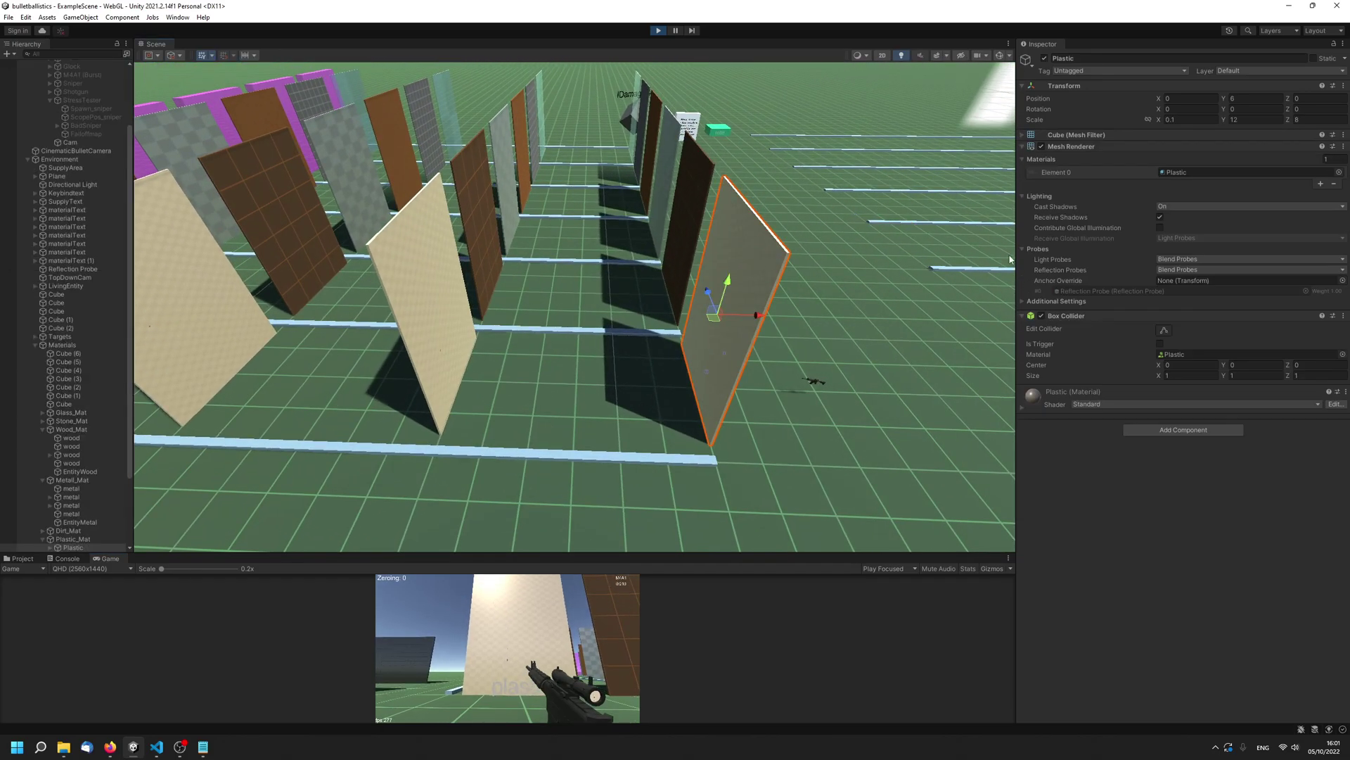
{"action": "double_click", "coordinate": [1172, 355]}
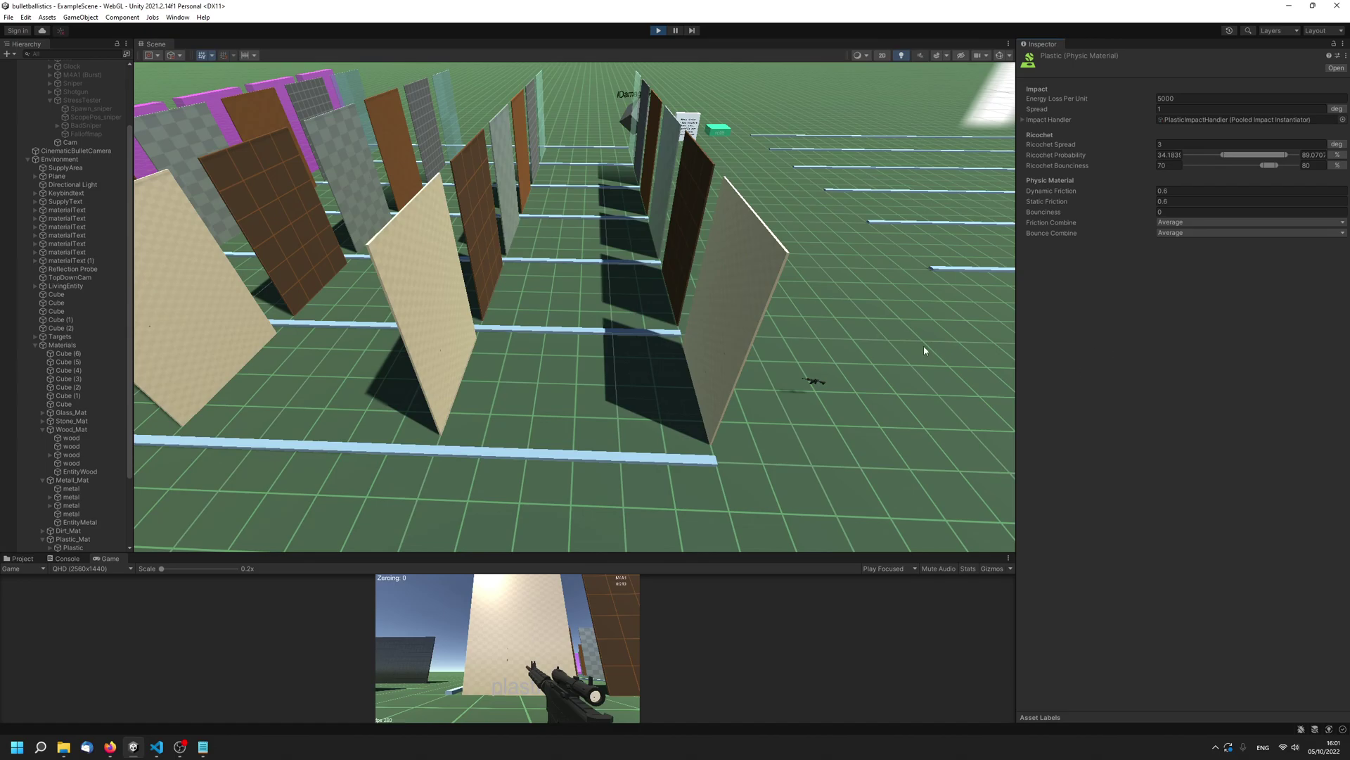
{"action": "left_click", "coordinate": [754, 291]}
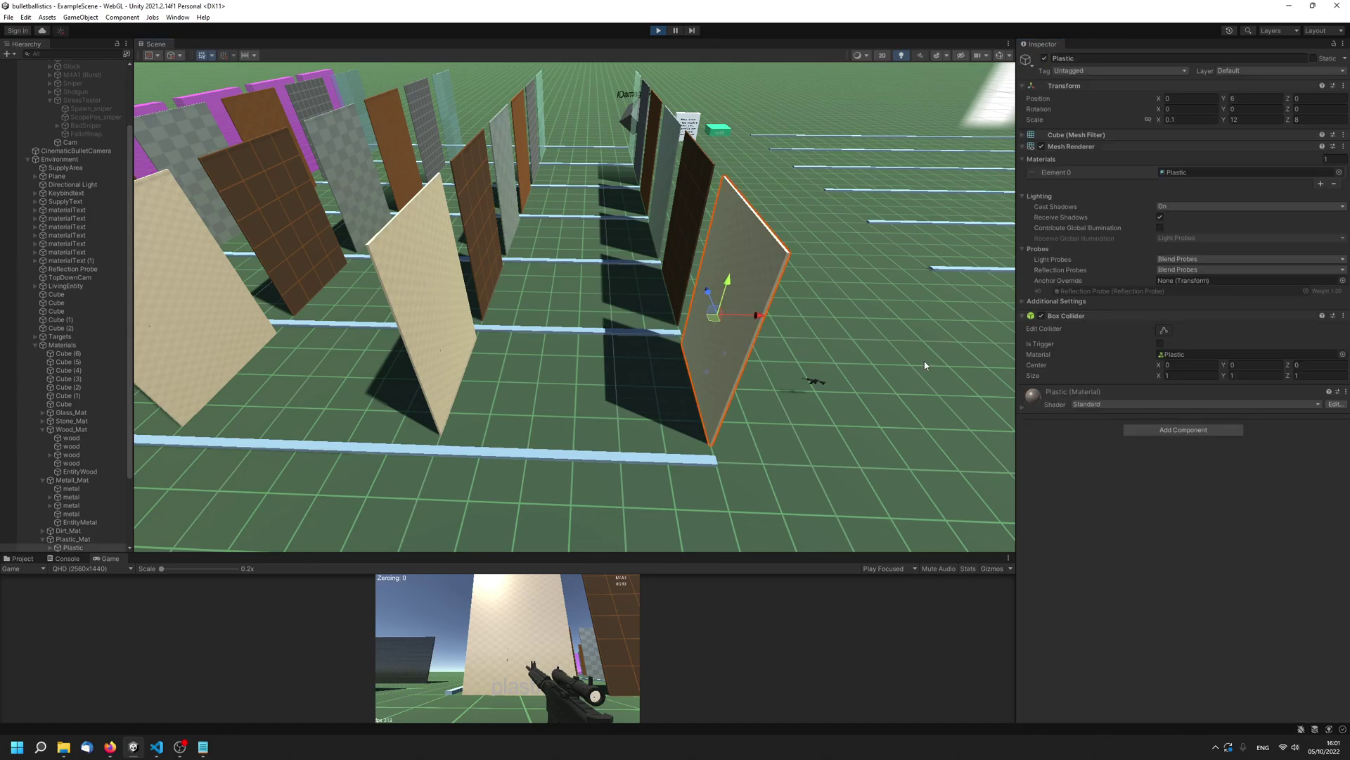
{"action": "left_click", "coordinate": [1170, 356]}
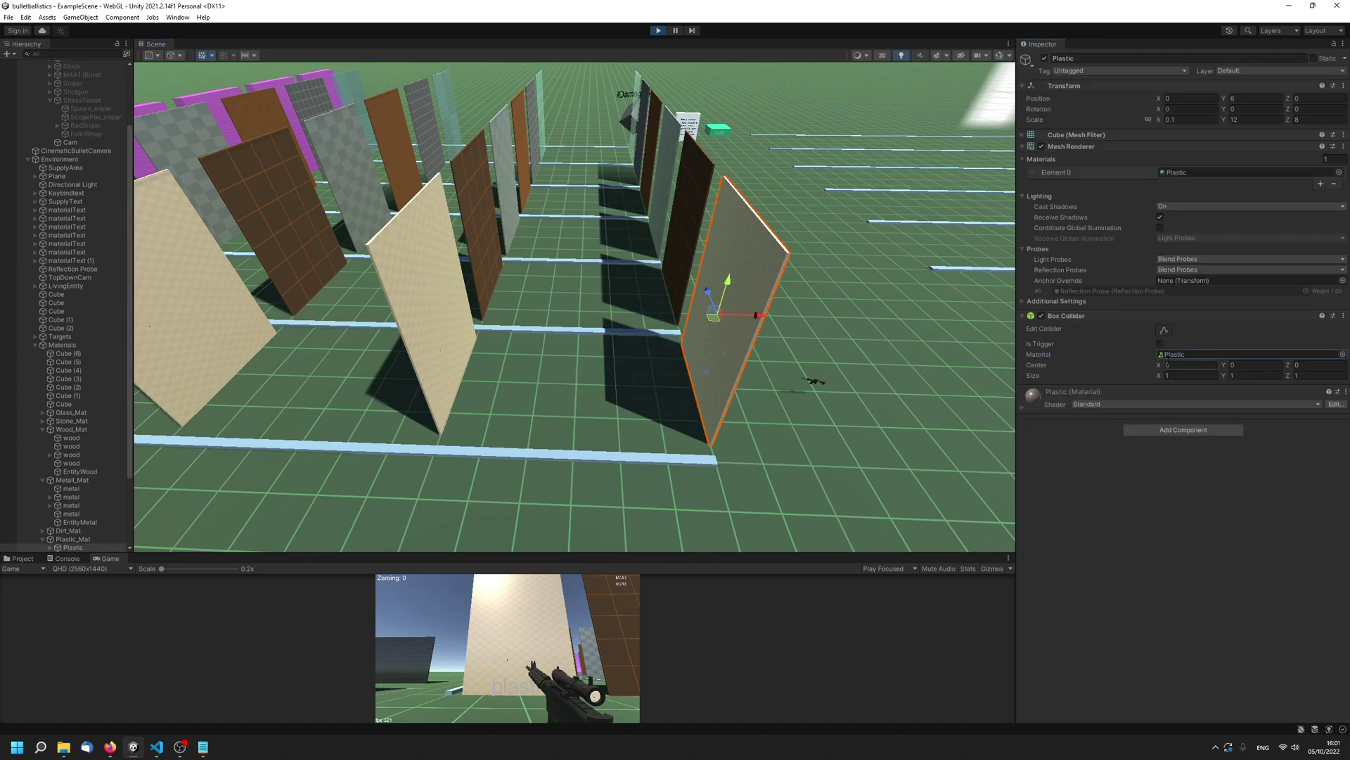
{"action": "double_click", "coordinate": [1165, 355]}
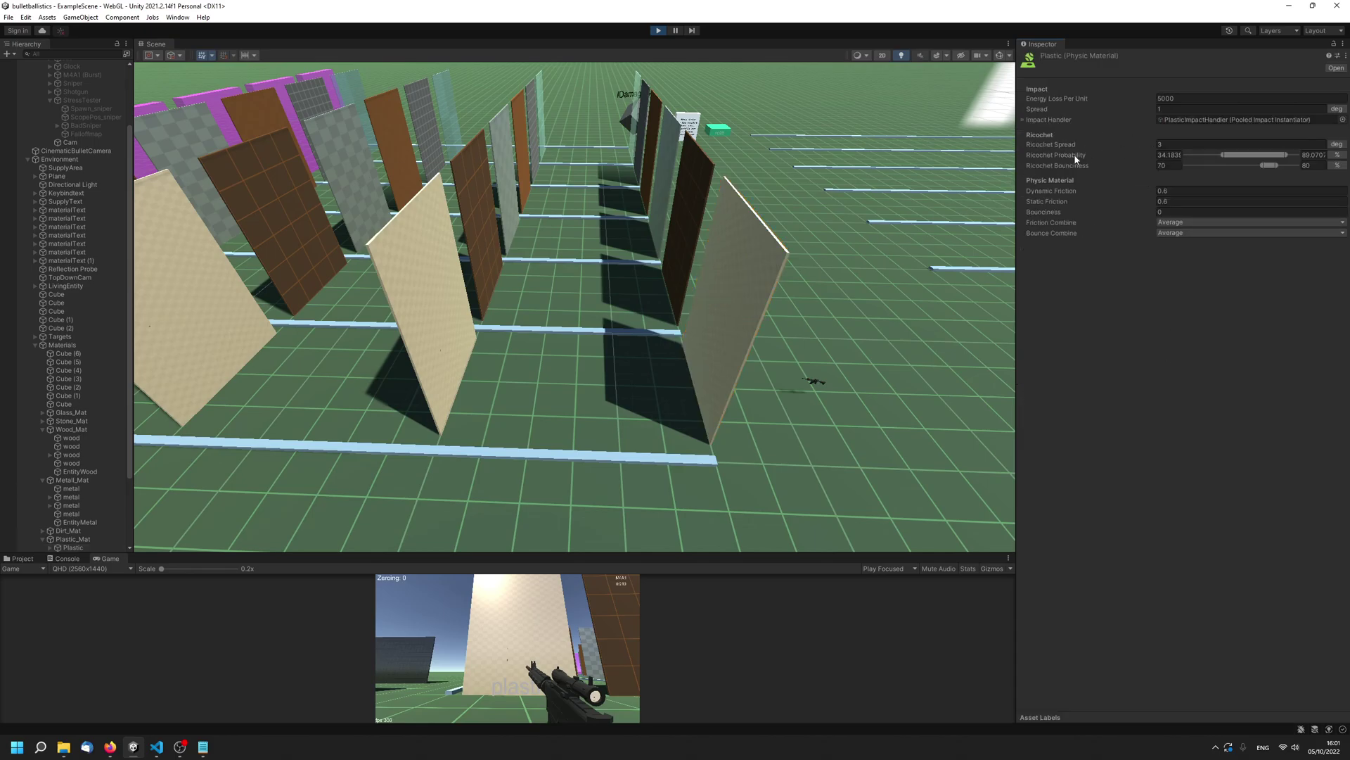
{"action": "left_click", "coordinate": [1046, 103]}
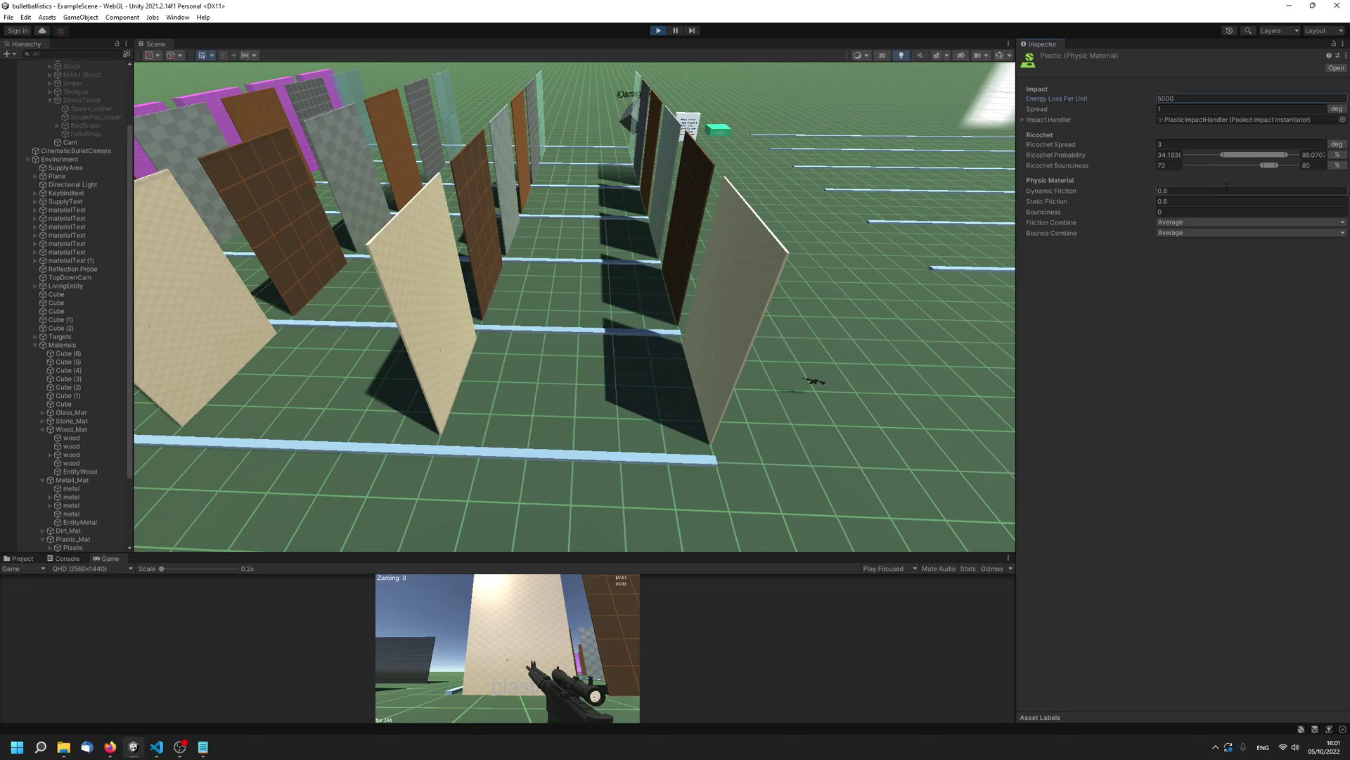
{"action": "left_click_drag", "start_coordinate": [1241, 154], "coordinate": [1107, 155]}
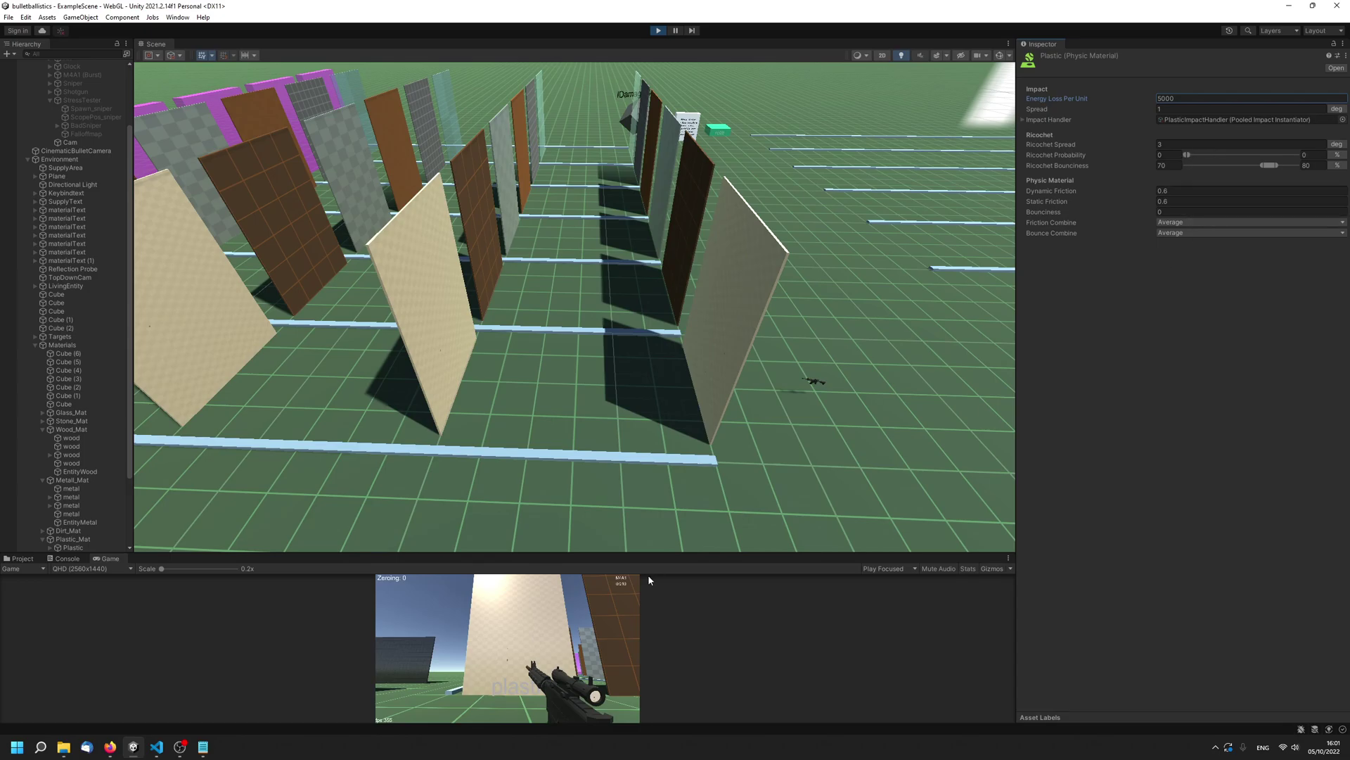
- Reload the M4A1 and fire several shots at the plastic wall to trace their debug paths
{"action": "left_click", "coordinate": [598, 616]}
{"action": "key", "text": "r"}
{"action": "key", "text": "w"}
{"action": "left_click", "coordinate": [507, 648]}
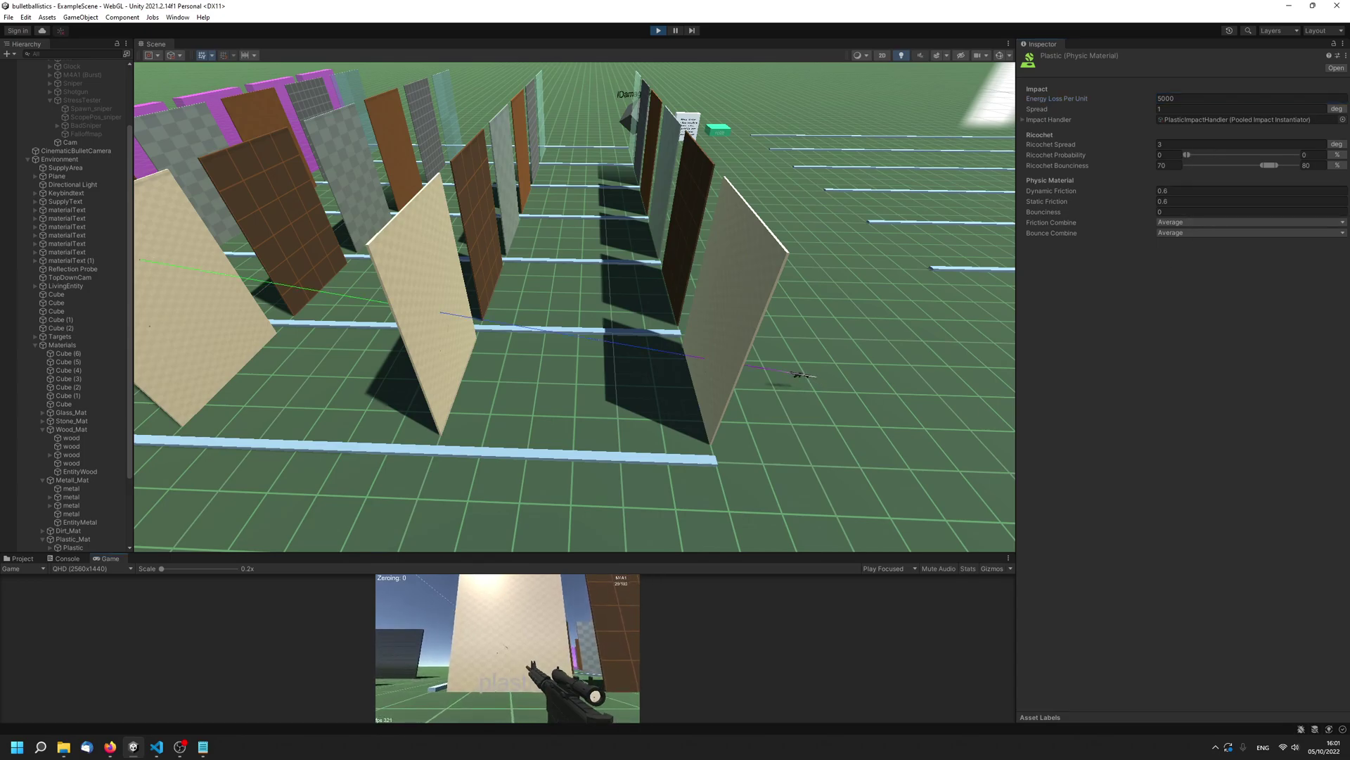
{"action": "key", "text": "d"}
{"action": "left_click", "coordinate": [507, 647]}
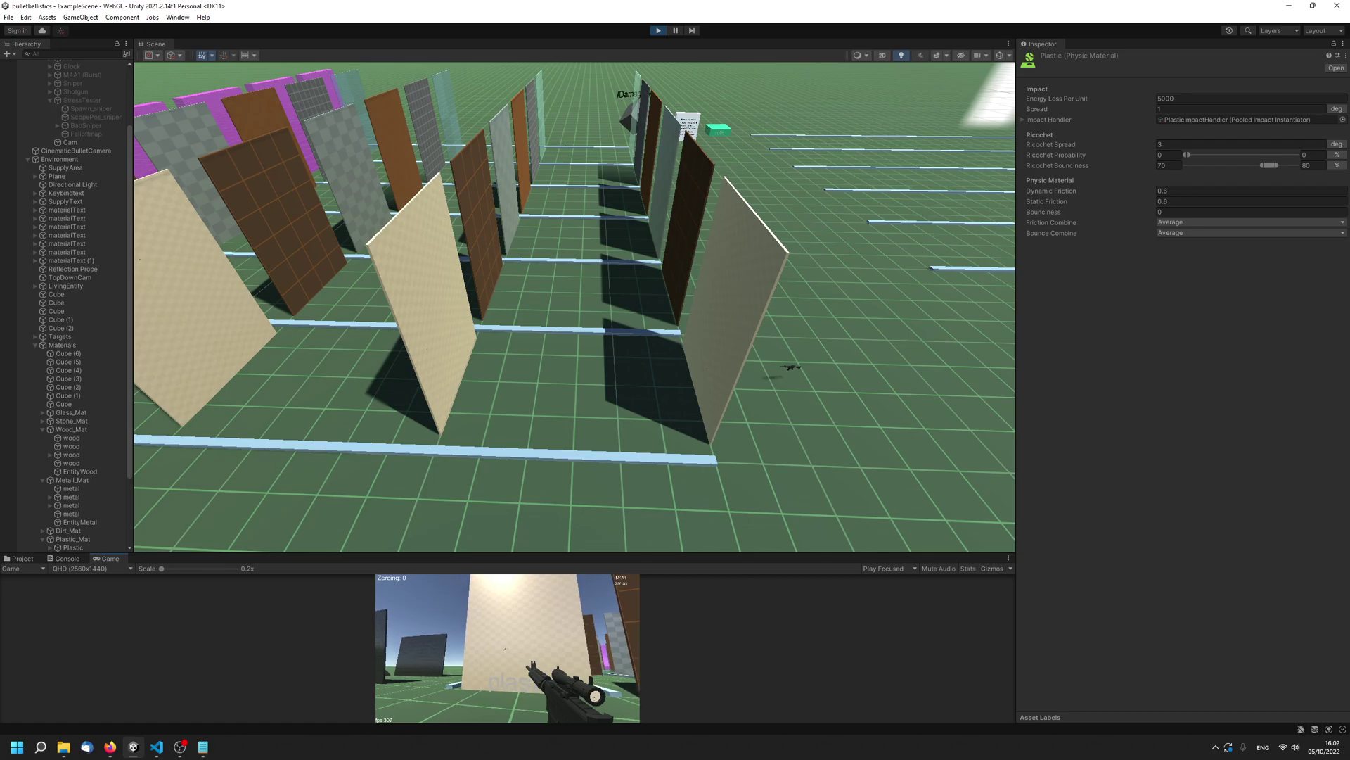
{"action": "left_click", "coordinate": [507, 648]}
{"action": "key", "text": "Escape"}
- Frame all the plastic walls in the Scene view and fire the M4A1 through them
{"action": "middle_click_drag", "start_coordinate": [260, 385], "coordinate": [511, 393]}
{"action": "scroll", "coordinate": [498, 398], "scroll_direction": "down", "scroll_amount": 3}
{"action": "left_click", "coordinate": [498, 633]}
{"action": "left_click", "coordinate": [507, 648]}
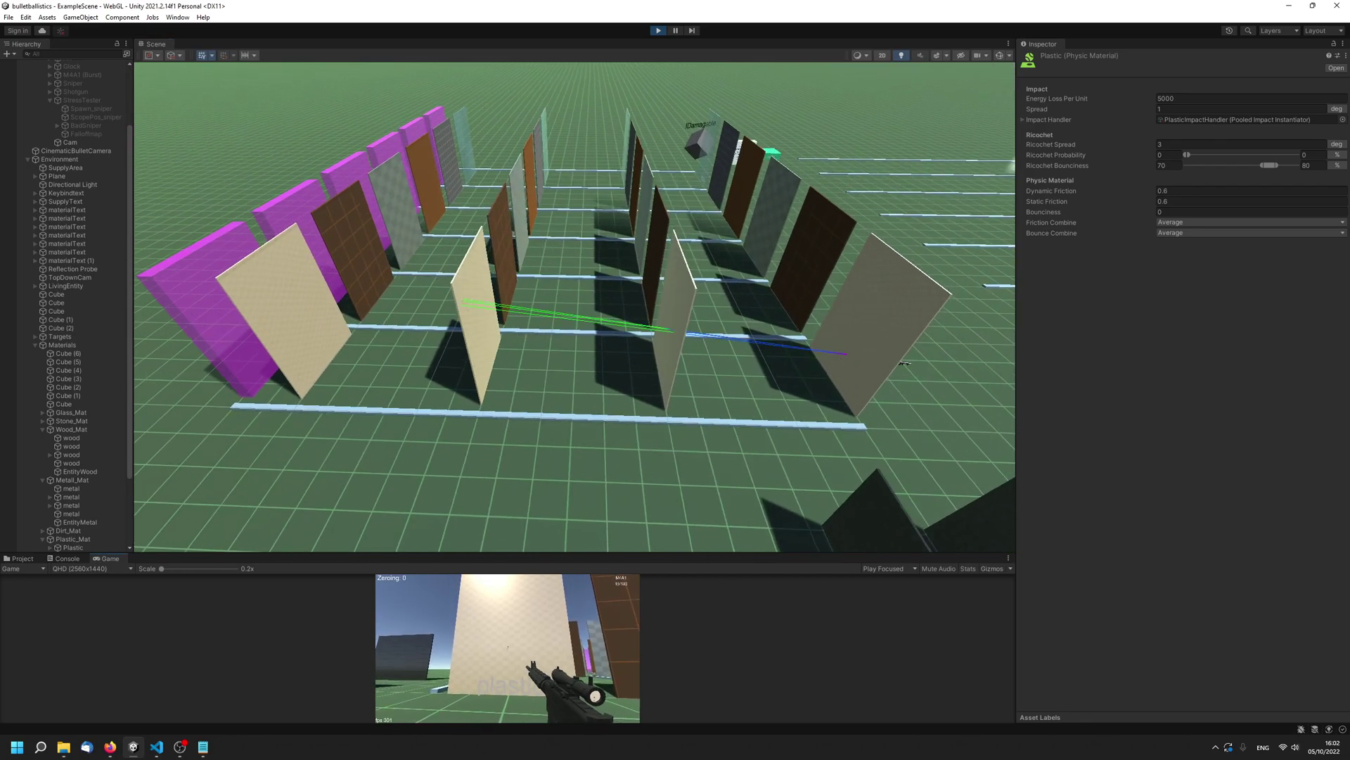
- Set the Plastic material's Energy Loss Per Unit to 2000 and fire a series of shots at the plastic wall
{"action": "left_click", "coordinate": [1169, 98]}
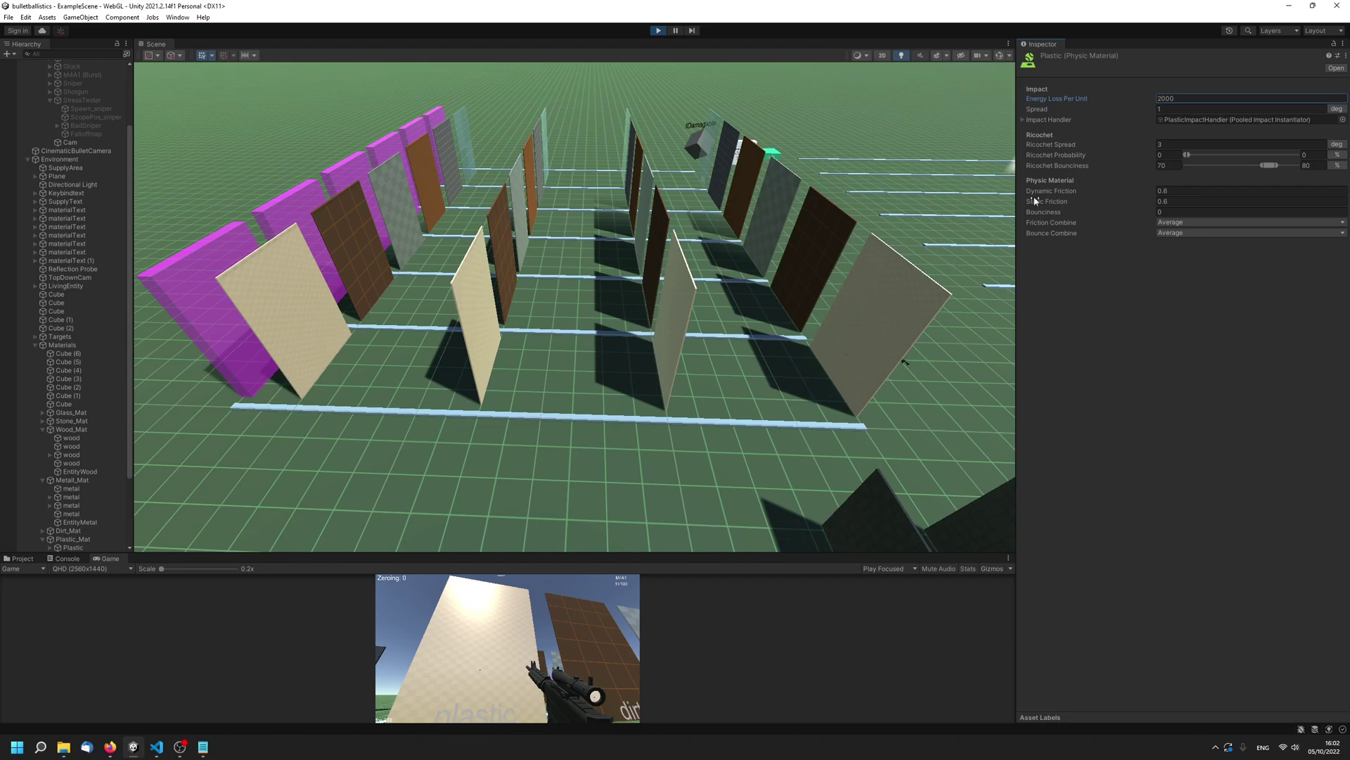
{"action": "middle_click_drag", "start_coordinate": [913, 295], "coordinate": [852, 303]}
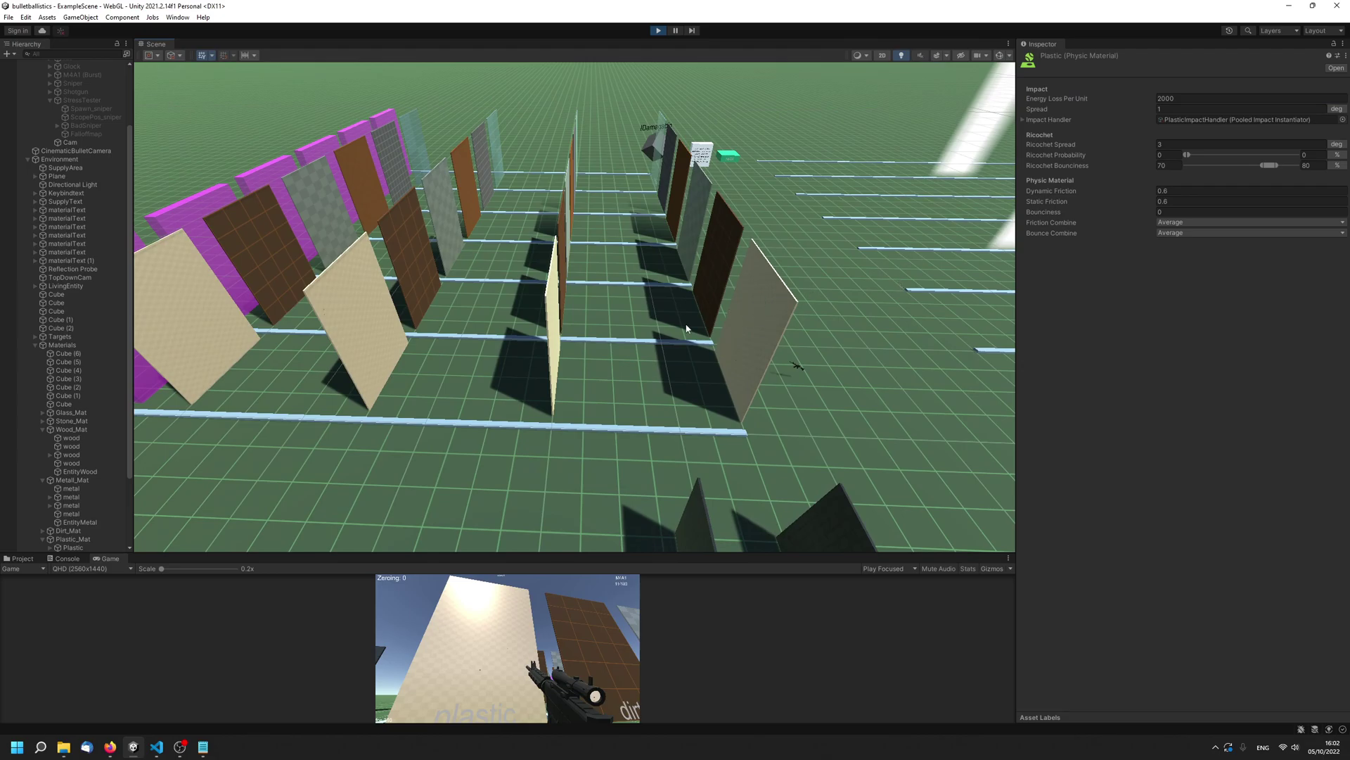
{"action": "left_click", "coordinate": [523, 641]}
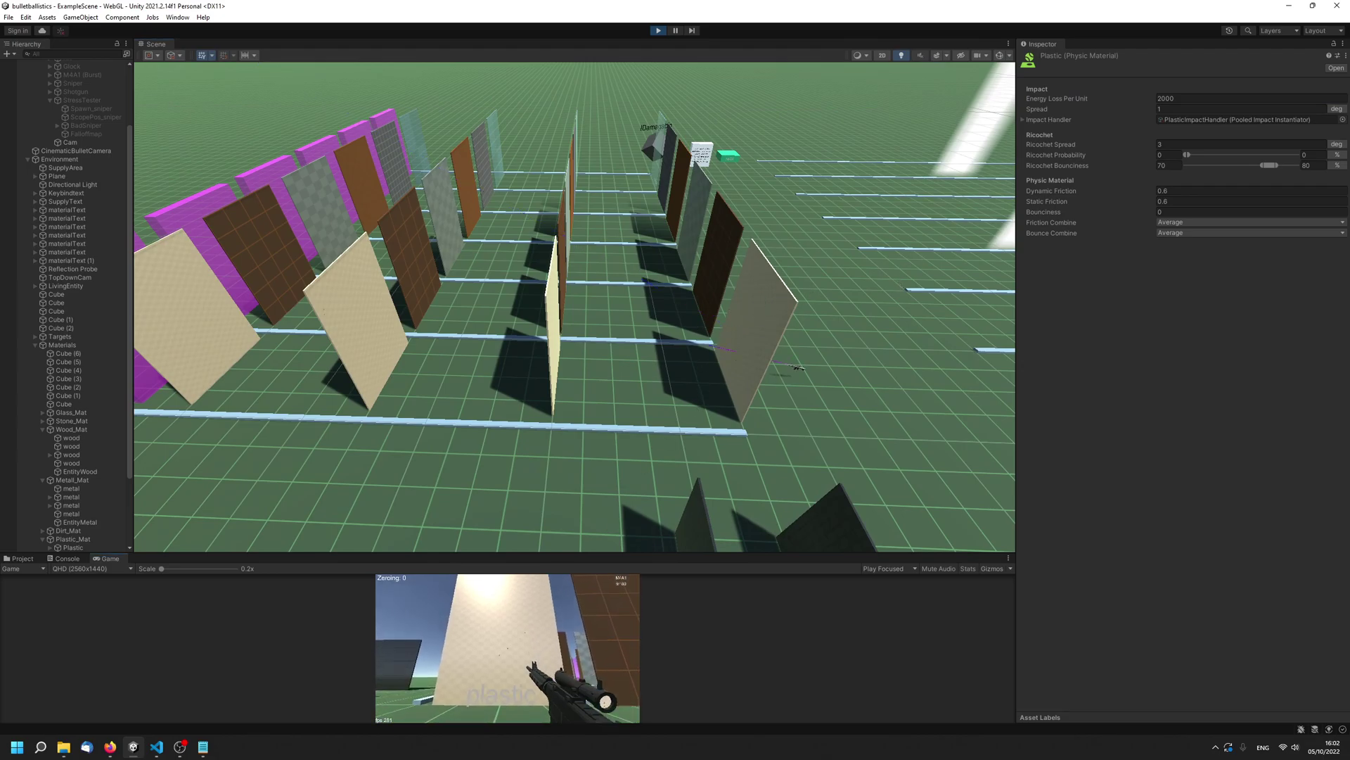
{"action": "left_click", "coordinate": [508, 648]}
{"action": "left_click", "coordinate": [508, 648]}
{"action": "left_click", "coordinate": [507, 647]}
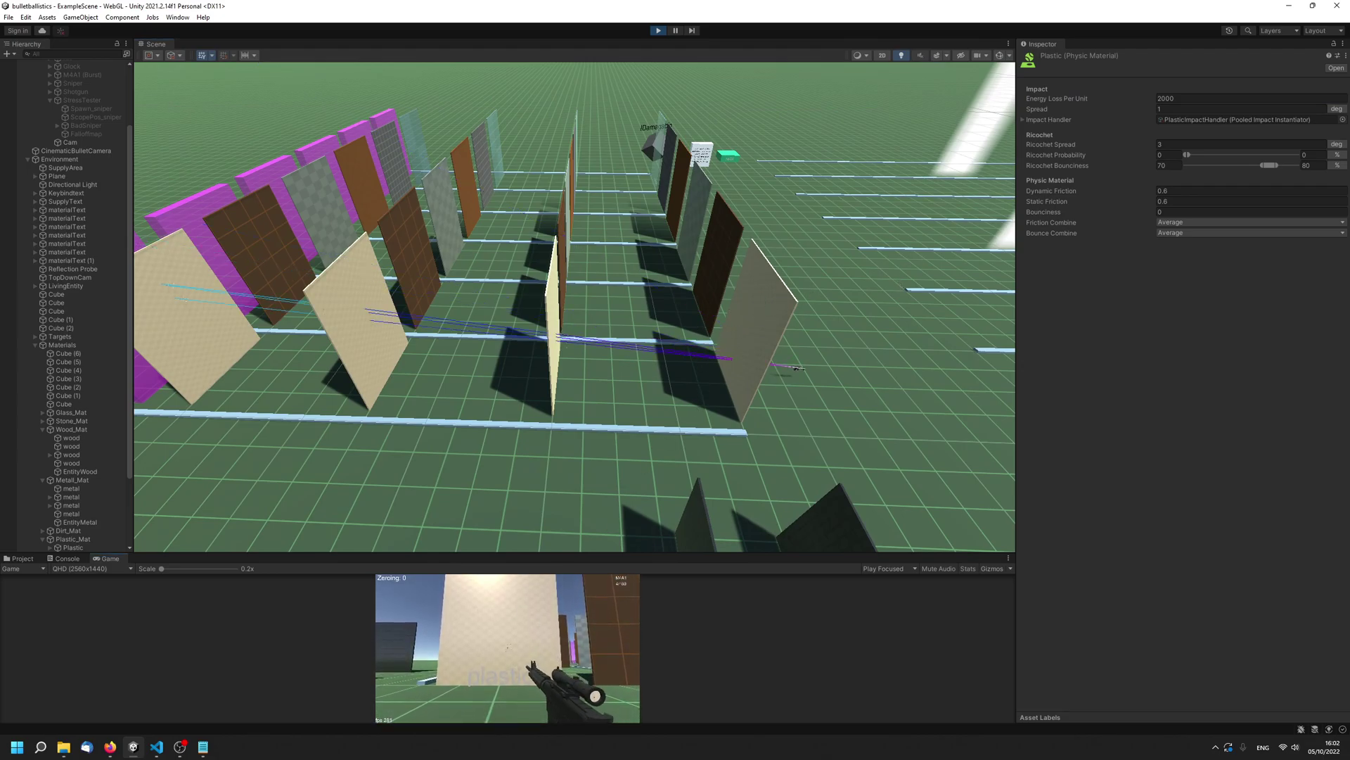
{"action": "left_click", "coordinate": [508, 648]}
{"action": "key", "text": "Escape"}
- Reframe the full depth of plastic walls, reload the M4A1 and fire through them, including in slow motion
{"action": "middle_click_drag", "start_coordinate": [524, 457], "coordinate": [598, 450]}
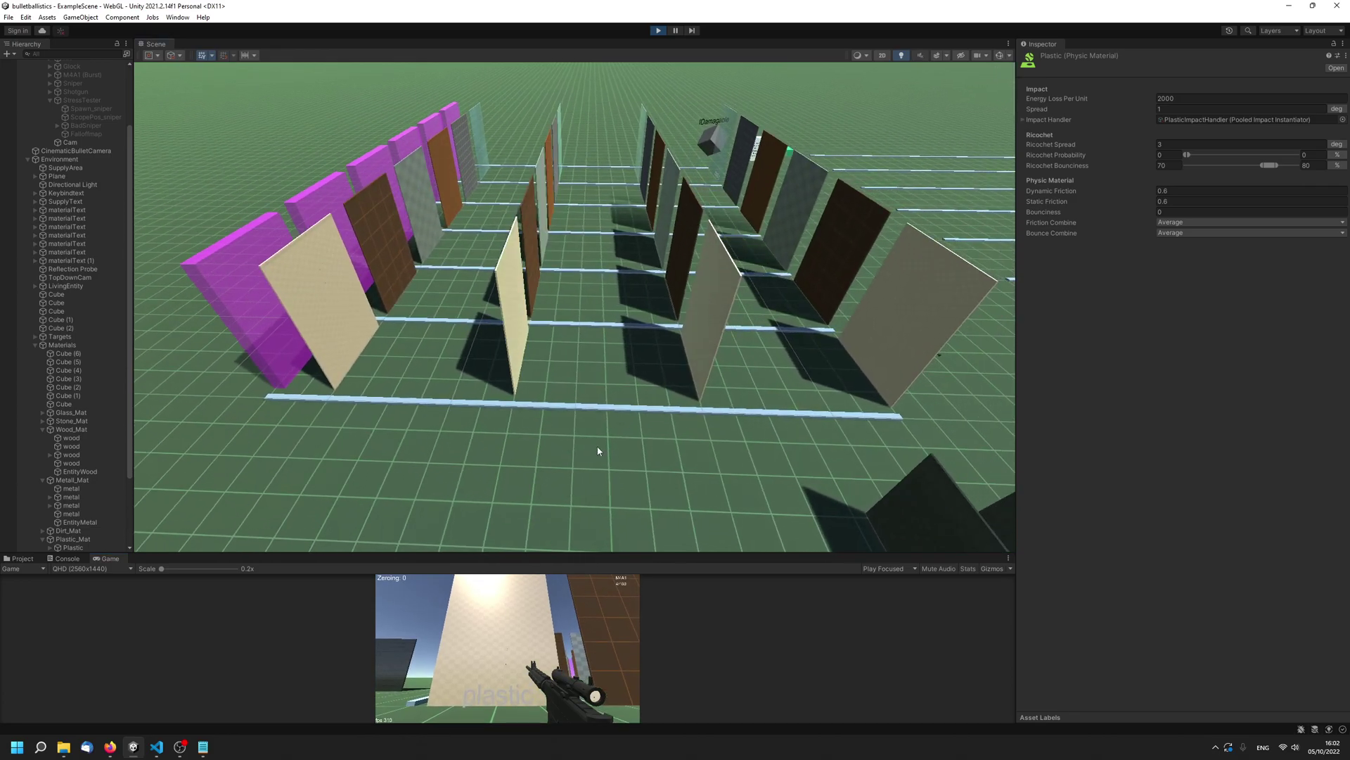
{"action": "left_click", "coordinate": [489, 667]}
{"action": "key", "text": "r"}
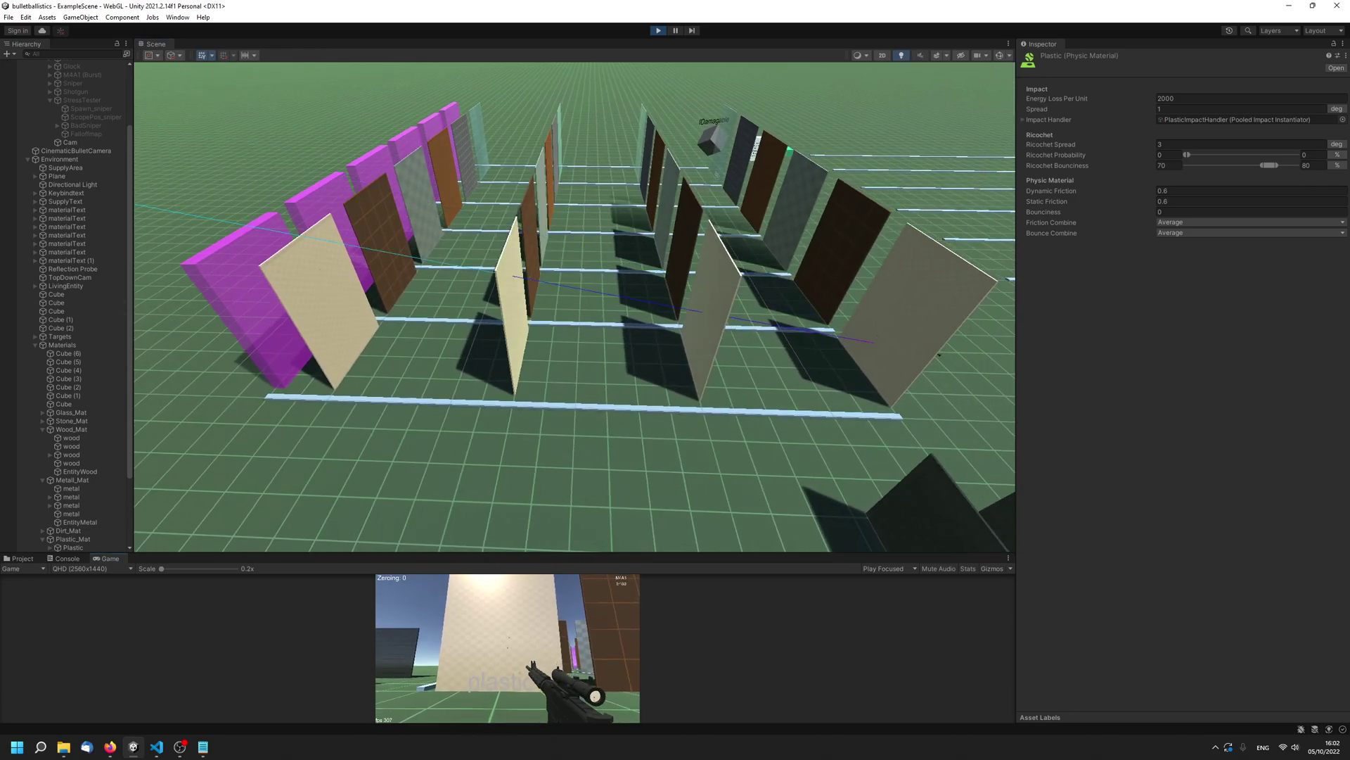
{"action": "left_click", "coordinate": [508, 648]}
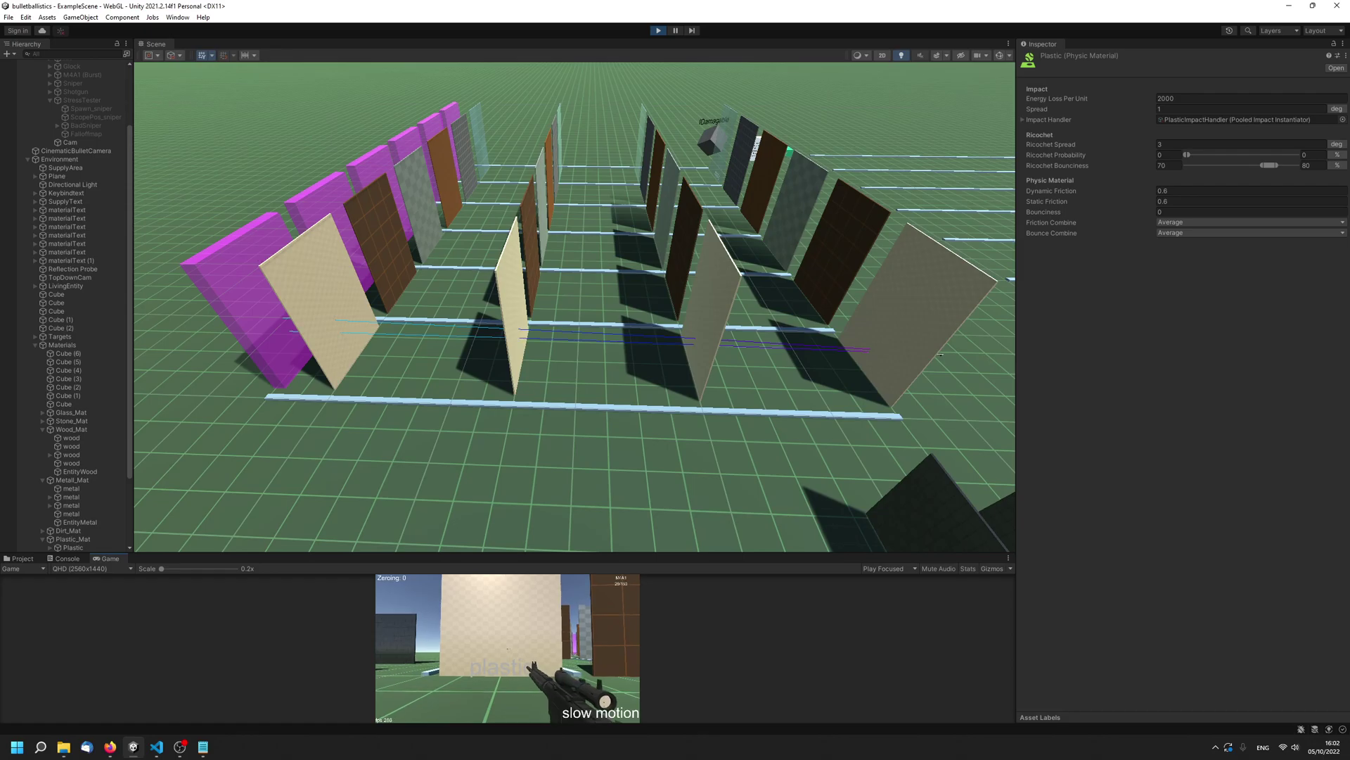
- Set the Plastic material's Spread to 5 degrees and fire the M4A1 repeatedly through the plastic walls to trace the bullet paths
{"action": "middle_click_drag", "start_coordinate": [422, 482], "coordinate": [474, 476]}
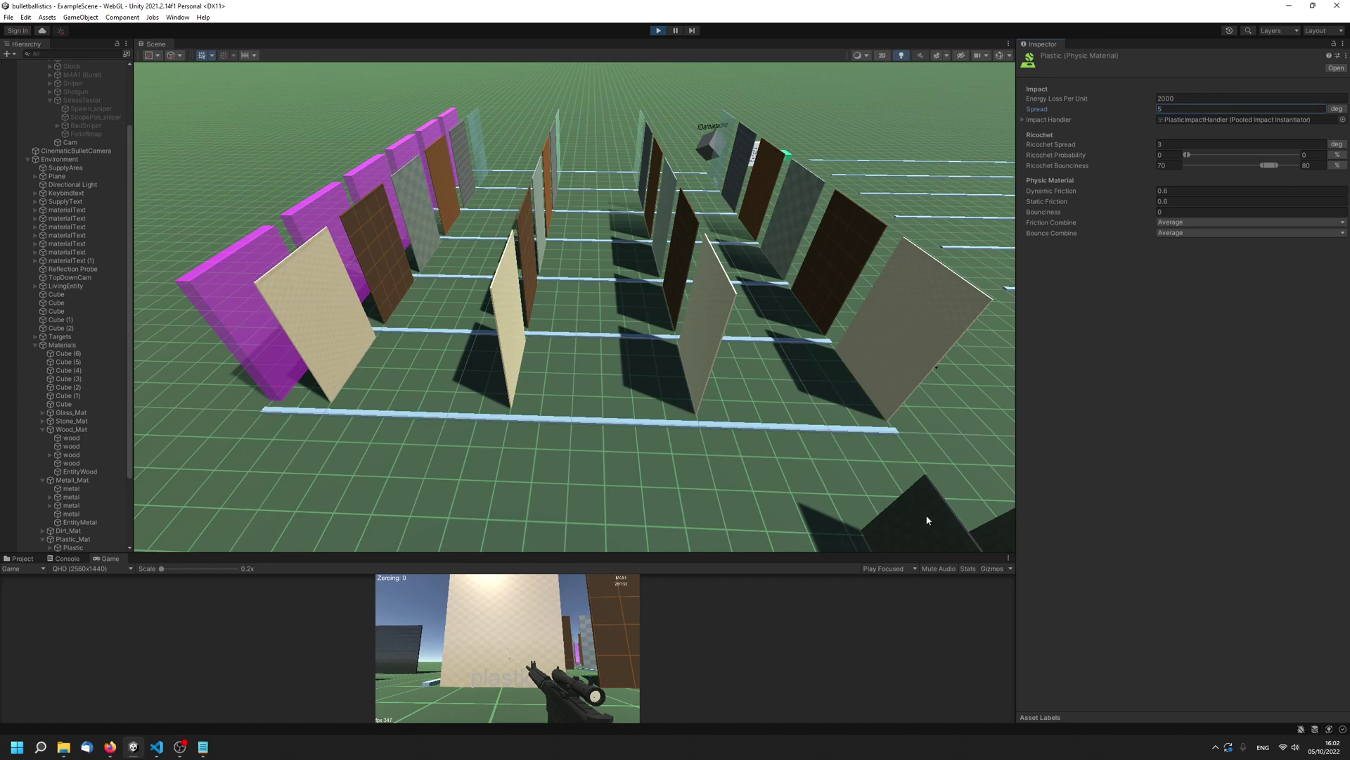
{"action": "left_click", "coordinate": [508, 648]}
{"action": "left_click", "coordinate": [508, 648]}
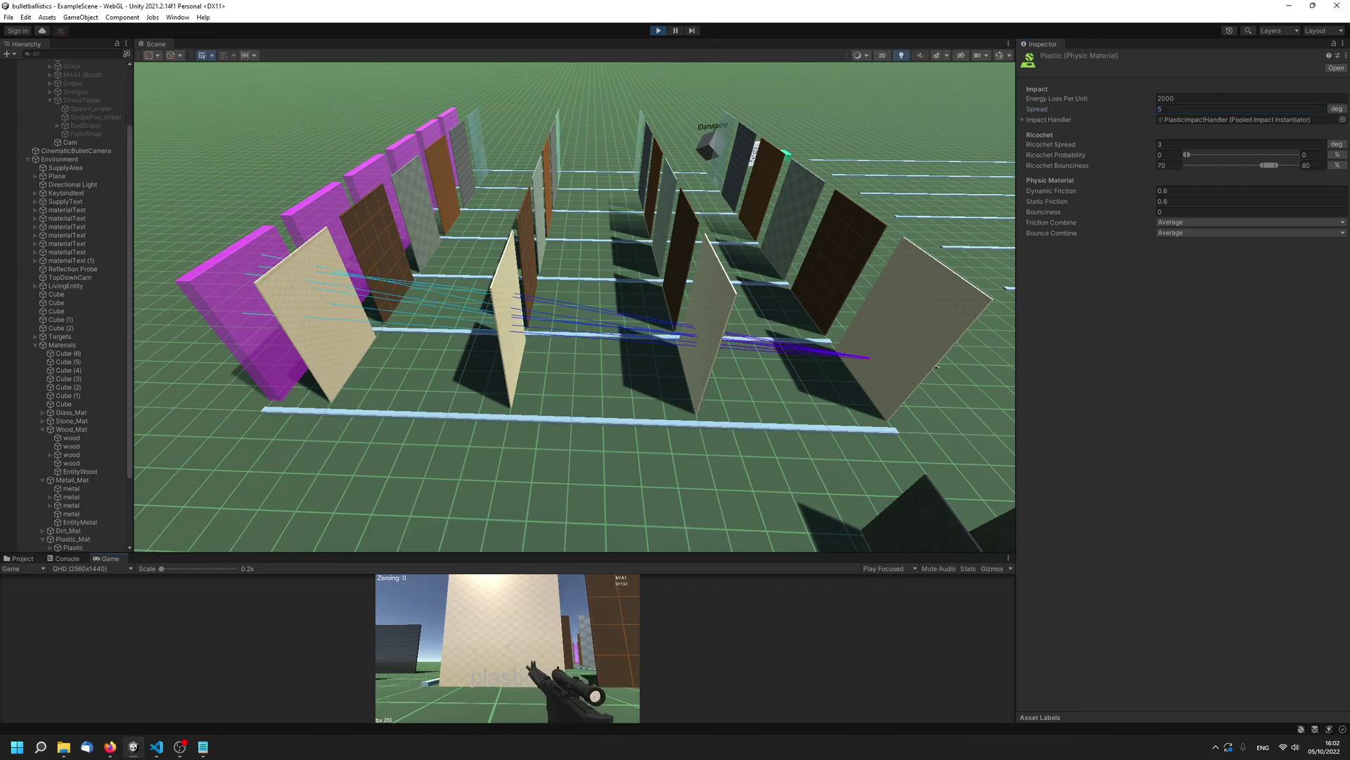
{"action": "left_click", "coordinate": [508, 648]}
{"action": "left_click", "coordinate": [508, 648]}
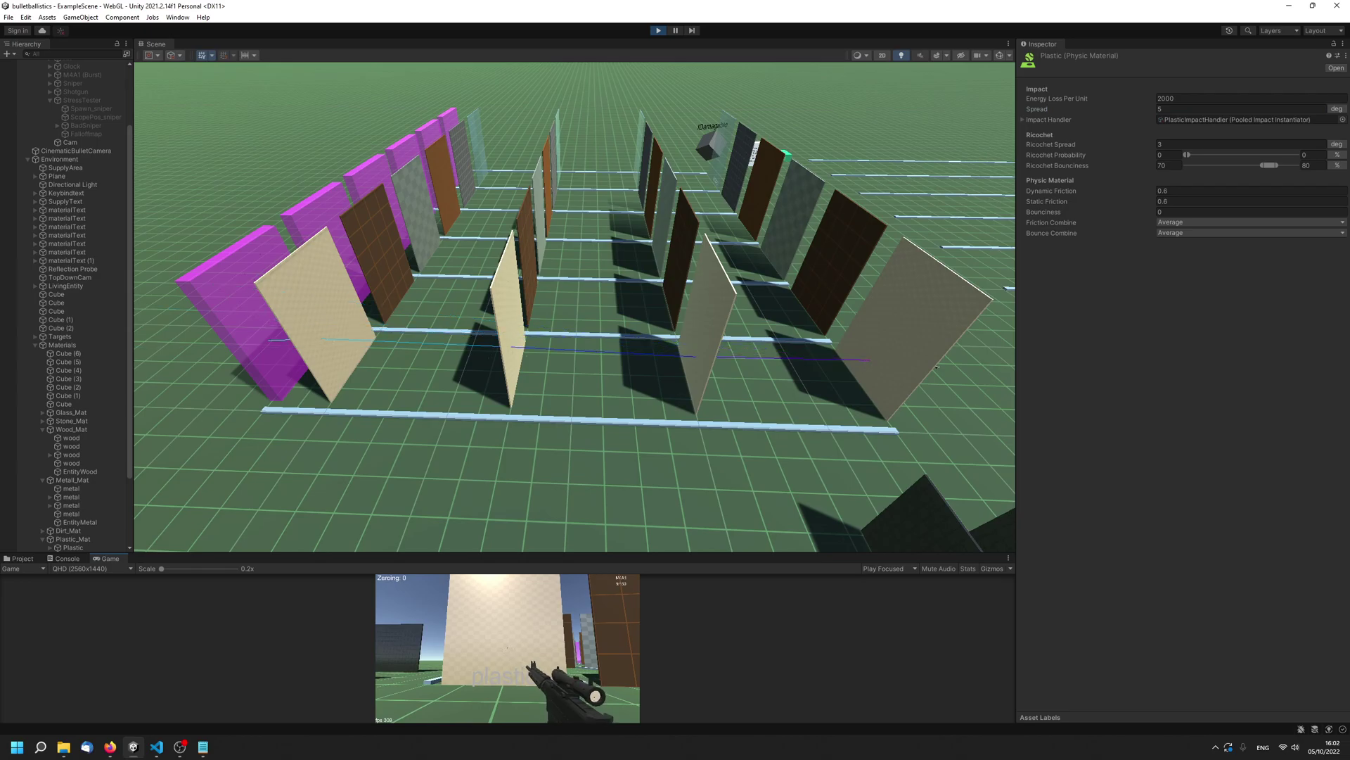
{"action": "left_click", "coordinate": [507, 647]}
{"action": "left_click", "coordinate": [508, 648]}
{"action": "left_click", "coordinate": [508, 648]}
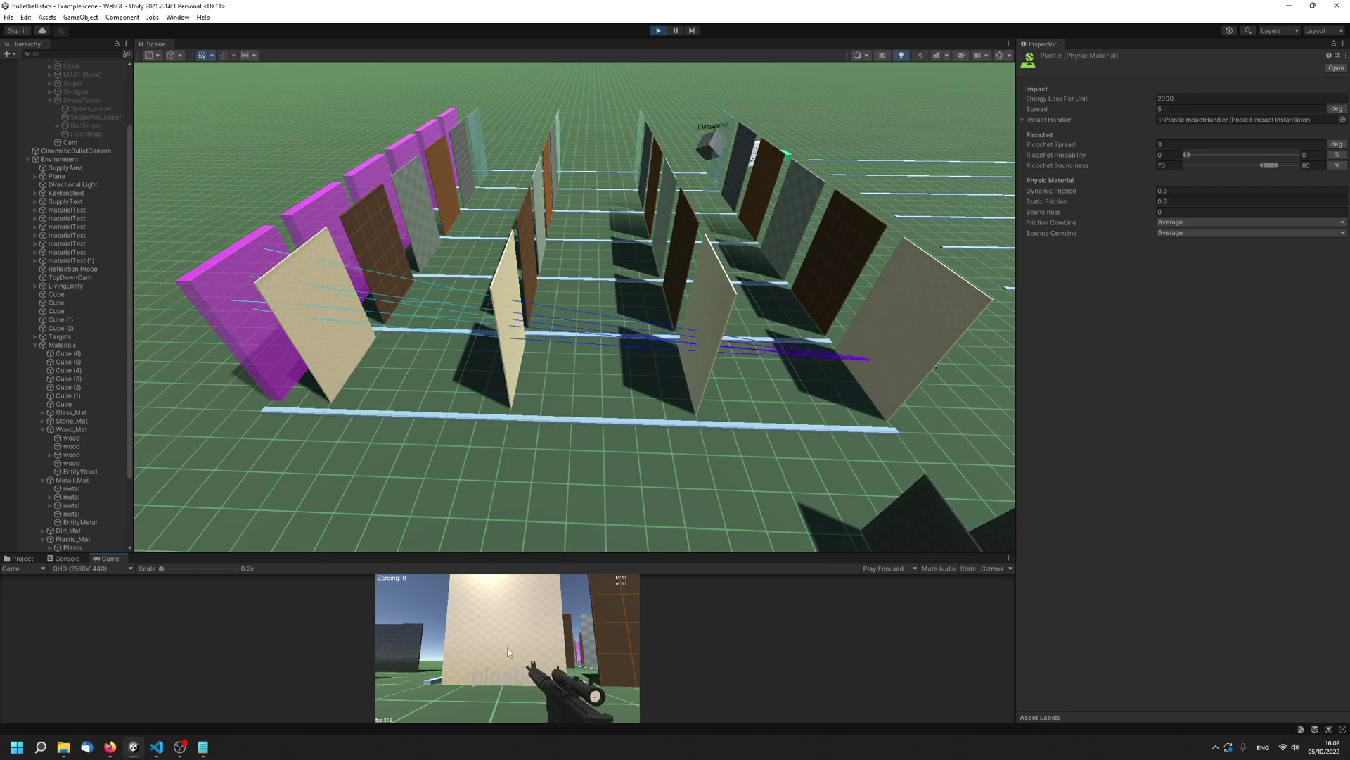
{"action": "key", "text": "Escape"}
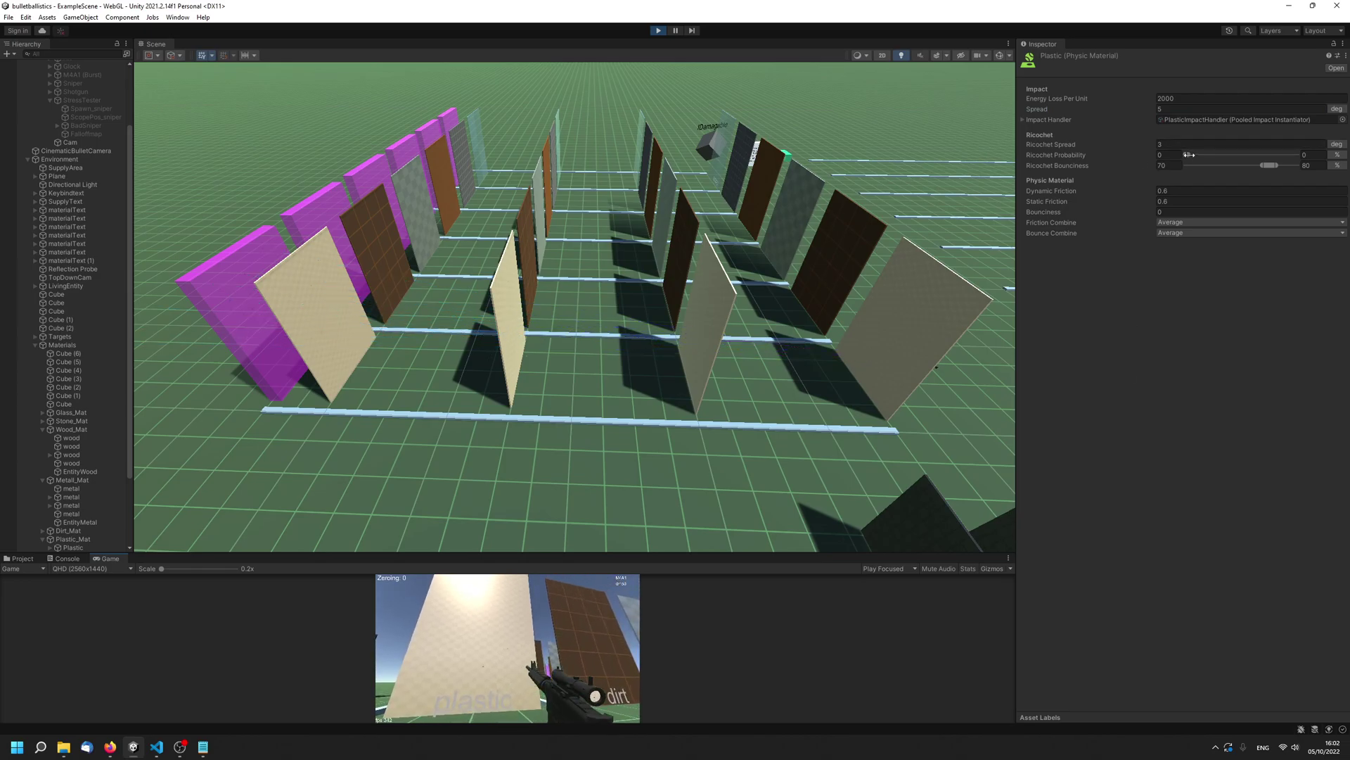
- Raise the Plastic material's Ricochet Probability range to a maximum of about 91%, and reload the M4A1 facing the plastic wall
{"action": "left_click_drag", "start_coordinate": [1188, 155], "coordinate": [1338, 157]}
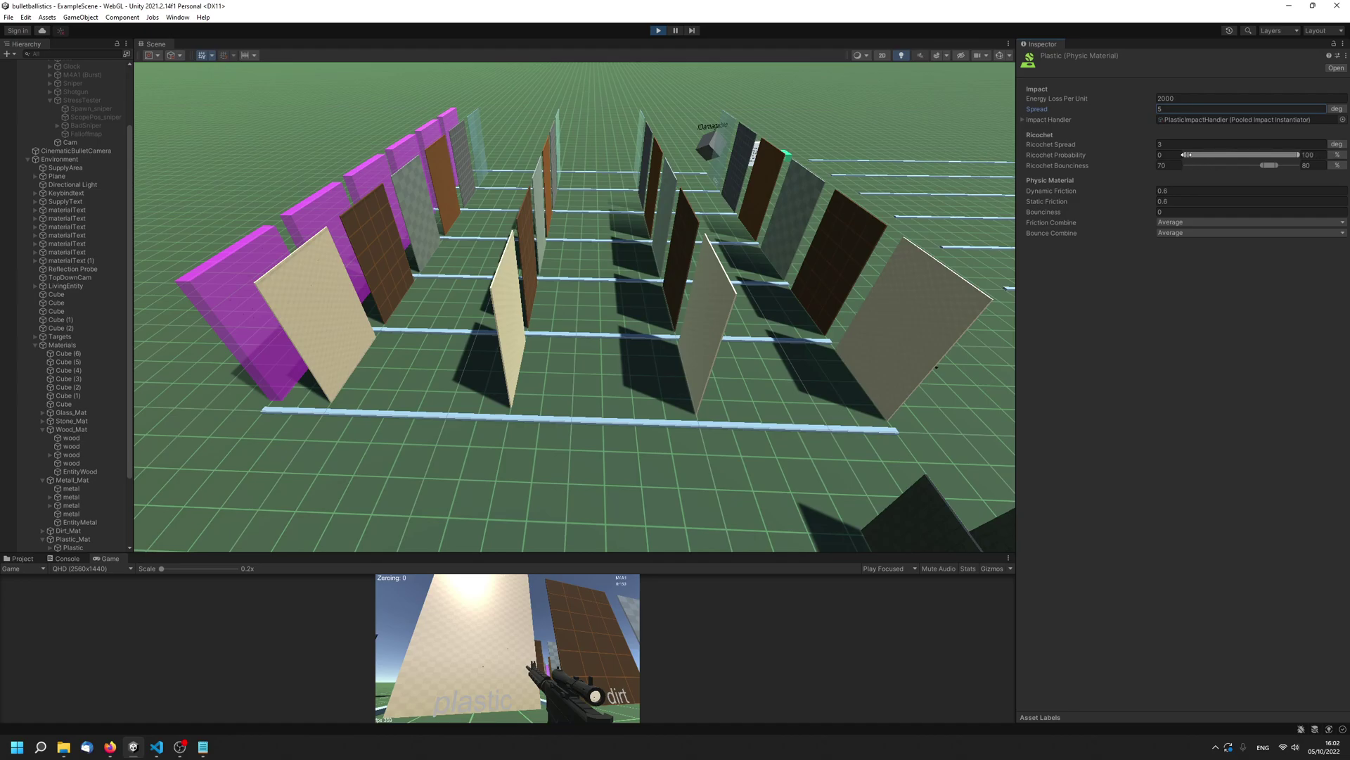
{"action": "left_click_drag", "start_coordinate": [1187, 155], "coordinate": [1274, 152]}
{"action": "left_click", "coordinate": [461, 745]}
{"action": "left_click", "coordinate": [475, 679]}
{"action": "key", "text": "s"}
{"action": "key", "text": "r"}
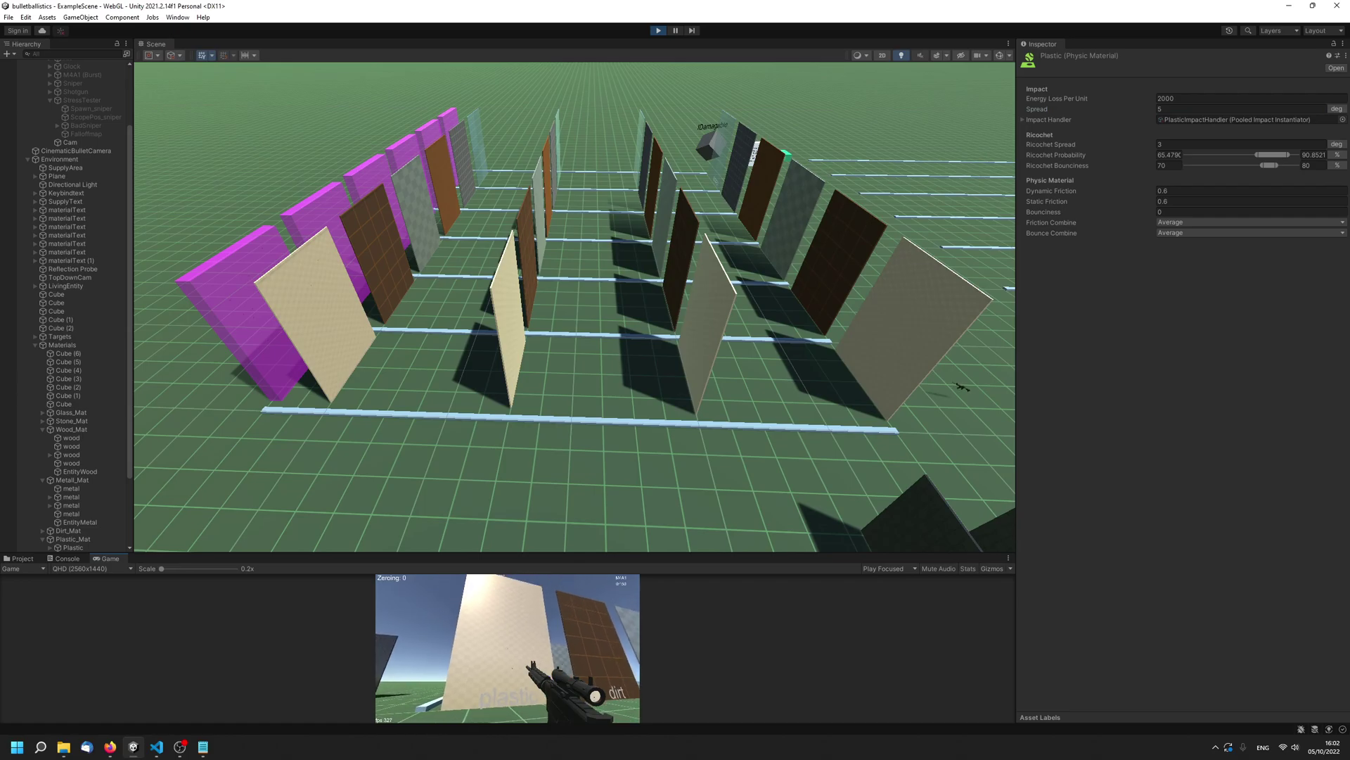
- Frame the front plastic wall in the Scene view and fire the M4A1 at it to trace the ricochet paths
{"action": "middle_click_drag", "start_coordinate": [837, 334], "coordinate": [731, 331]}
{"action": "left_click_drag", "start_coordinate": [731, 330], "coordinate": [630, 362], "text": "alt"}
{"action": "scroll", "coordinate": [628, 364], "scroll_direction": "up", "scroll_amount": 4}
{"action": "middle_click_drag", "start_coordinate": [624, 366], "coordinate": [619, 336]}
{"action": "left_click", "coordinate": [527, 637]}
{"action": "key", "text": "r"}
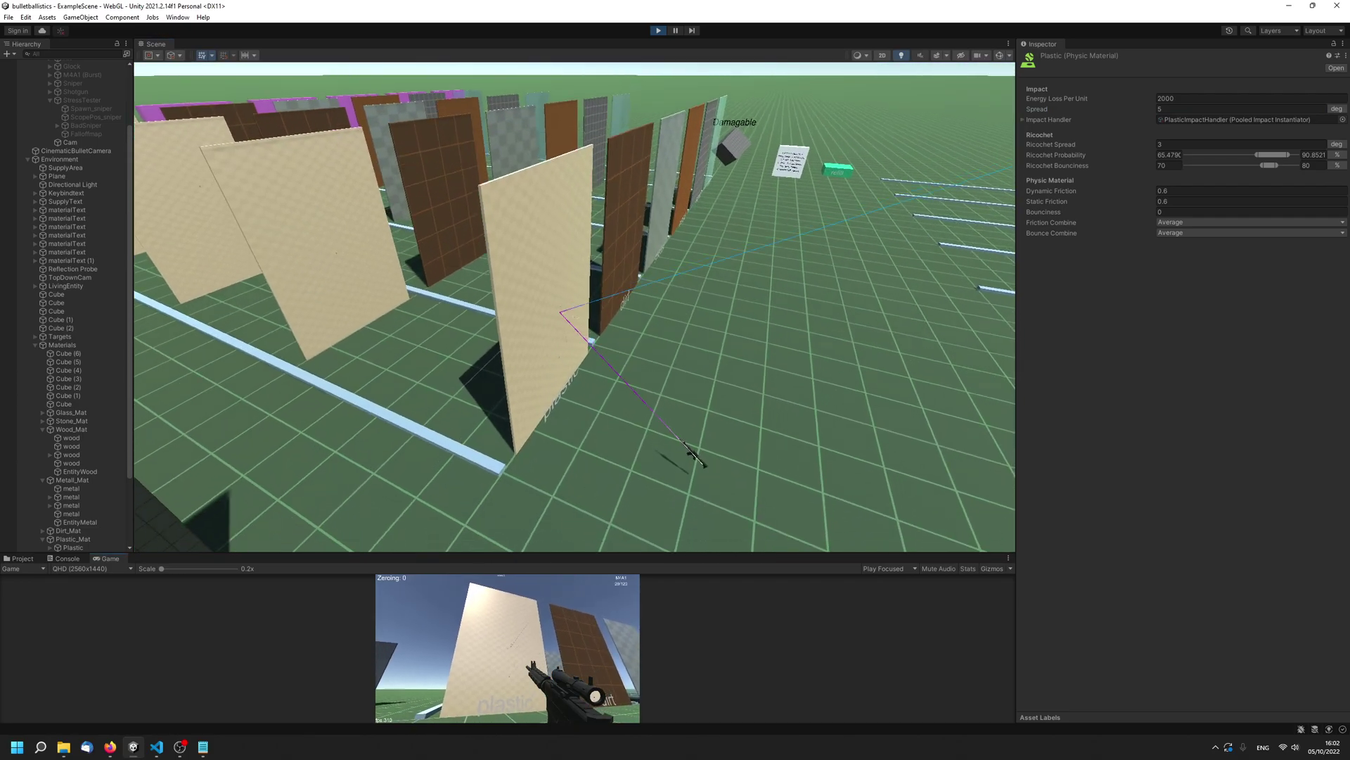
{"action": "left_click", "coordinate": [508, 647]}
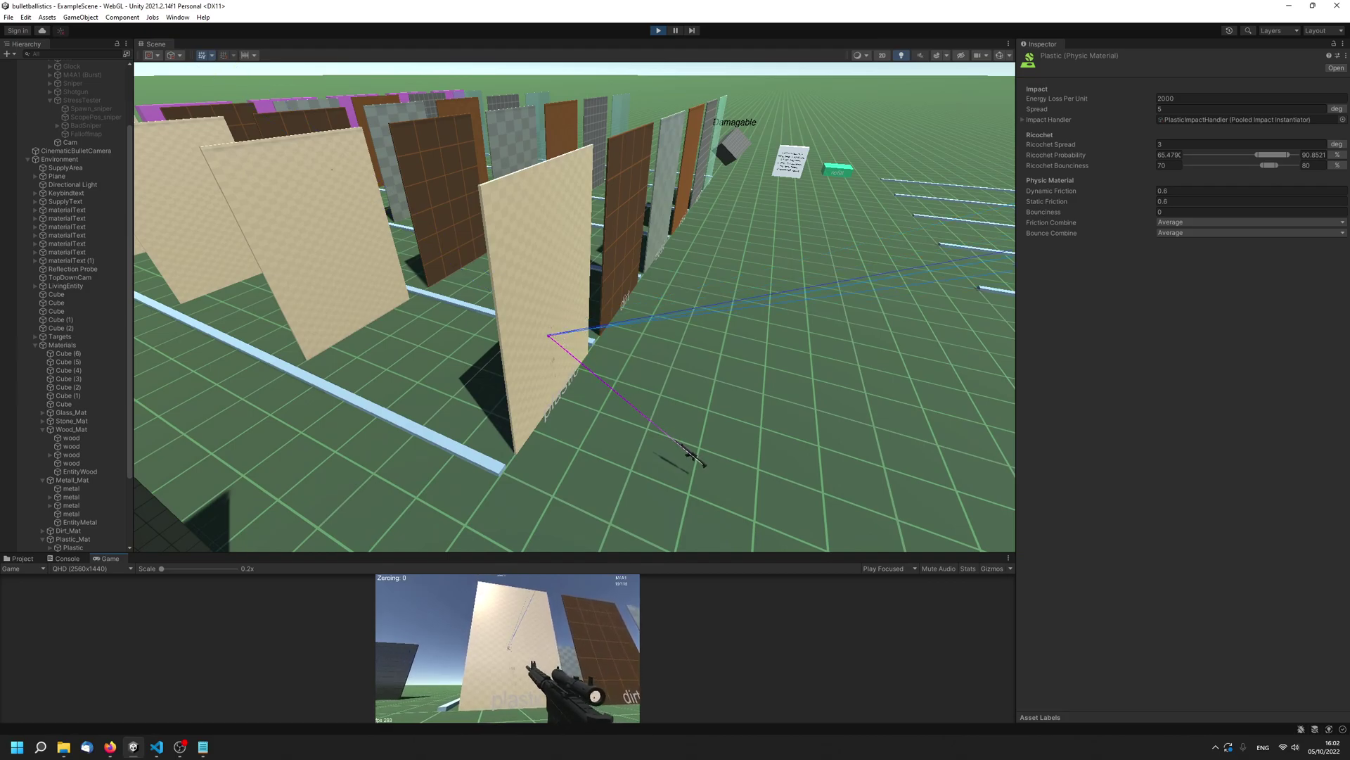
{"action": "left_click", "coordinate": [508, 647]}
{"action": "left_click", "coordinate": [508, 648]}
{"action": "key", "text": "Escape"}
- Lower the Plastic material's Ricochet Bounciness range to about 11–21% and fire the M4A1 at the plastic wall
{"action": "left_click", "coordinate": [1269, 168]}
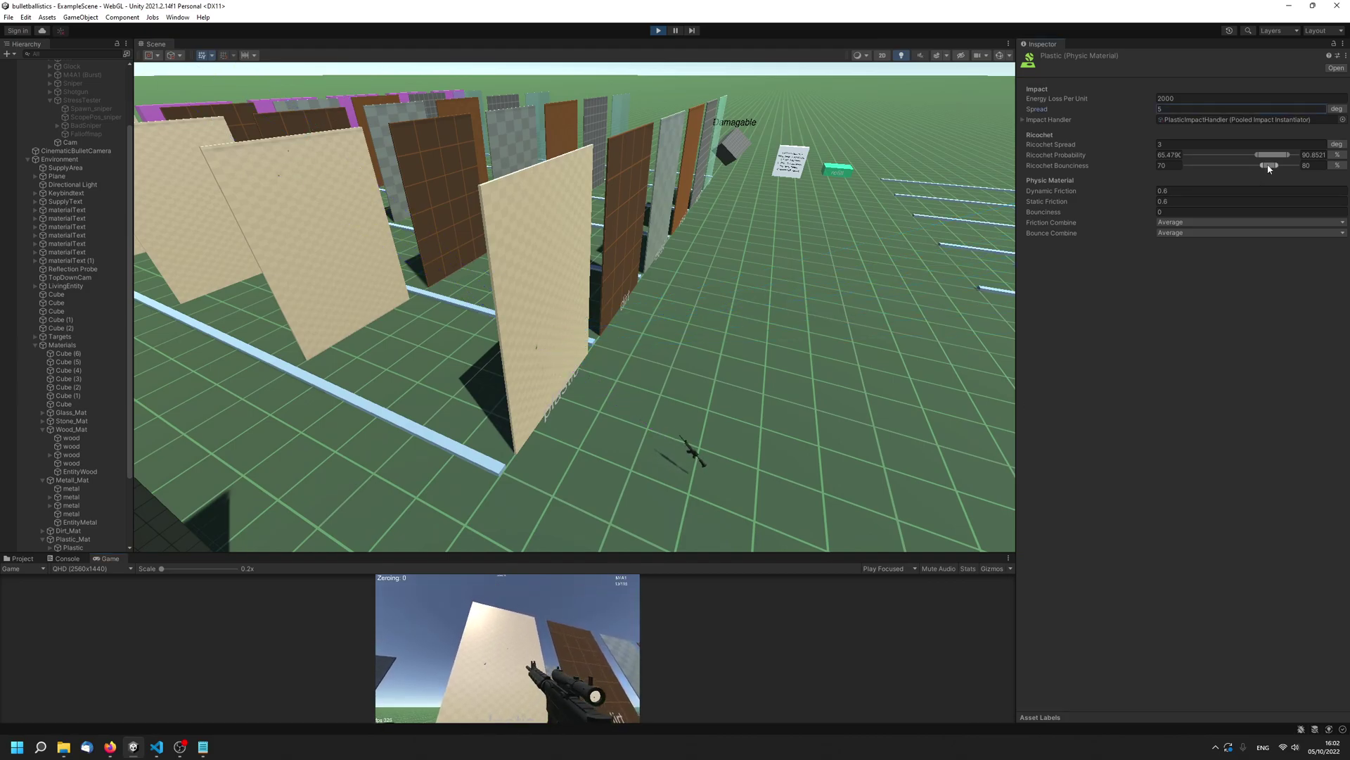
{"action": "left_click", "coordinate": [623, 656]}
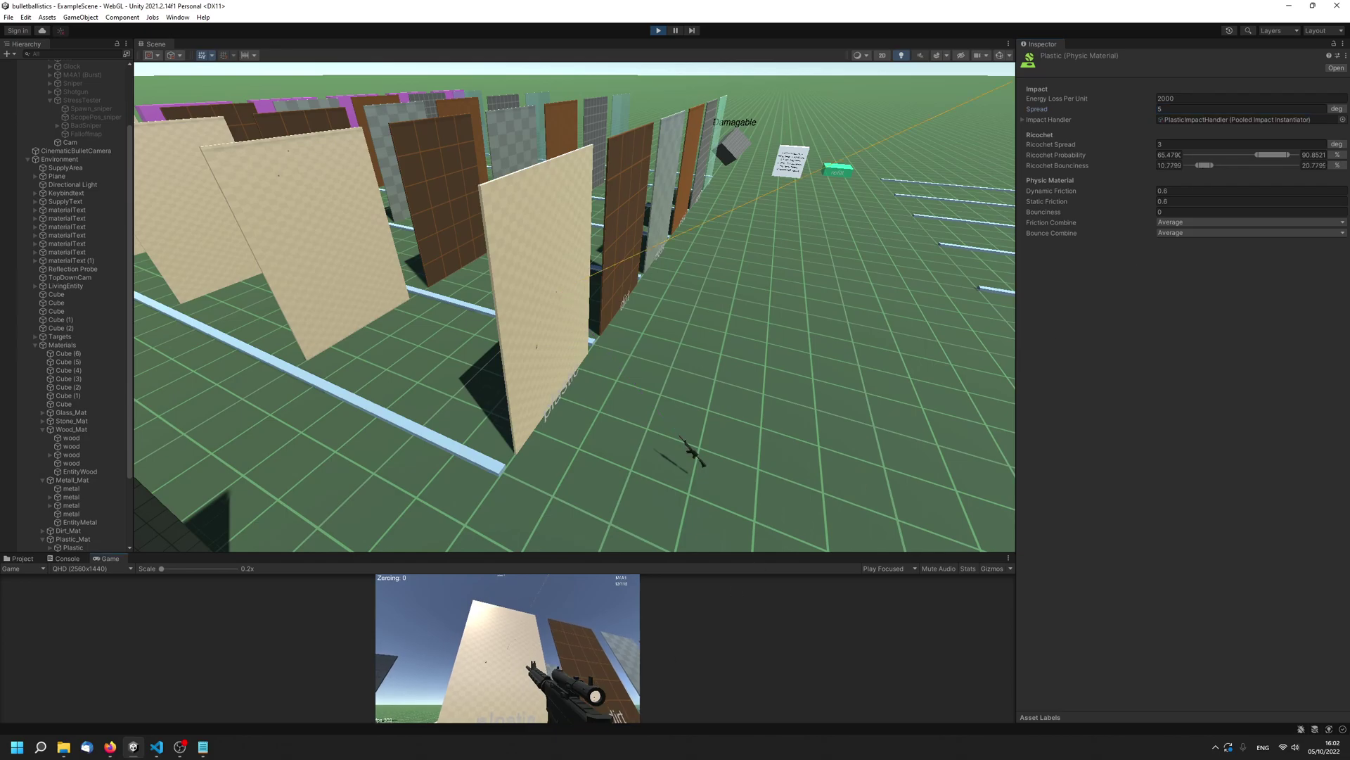
{"action": "left_click", "coordinate": [508, 648]}
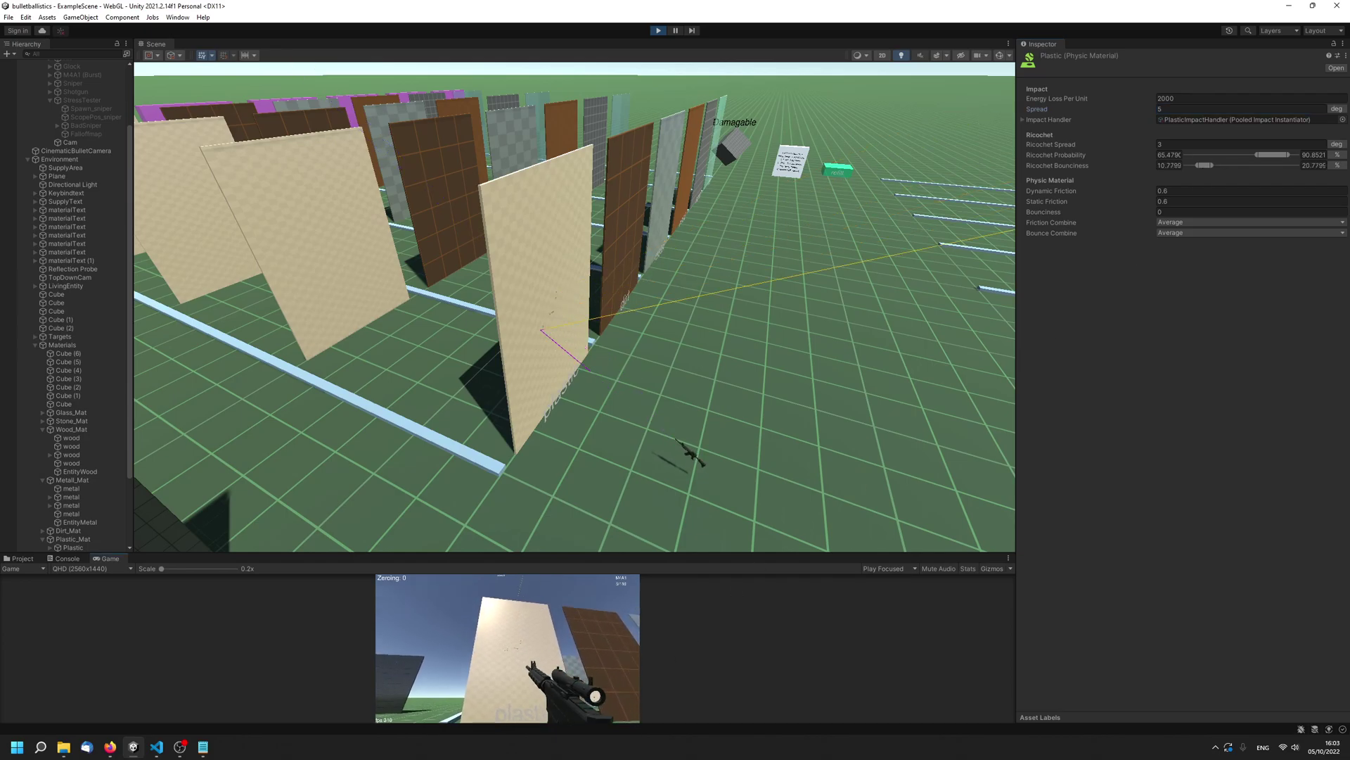
{"action": "key", "text": "Escape"}
- Reduce the Plastic material's Ricochet Bounciness range further to about 6–11% and fire at the front plastic wall
{"action": "key", "text": "d"}
{"action": "right_click_drag", "start_coordinate": [574, 452], "coordinate": [616, 434]}
{"action": "left_click_drag", "start_coordinate": [1217, 165], "coordinate": [1206, 167]}
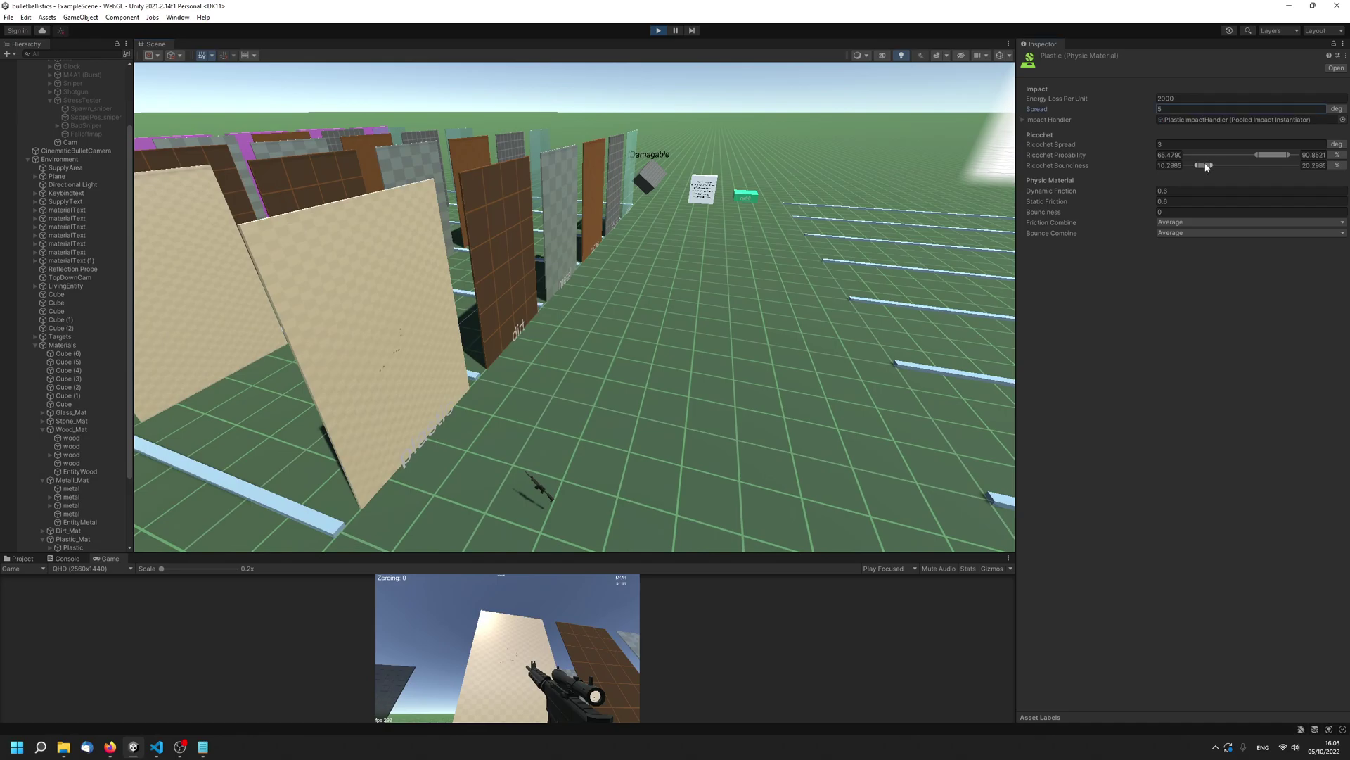
{"action": "left_click", "coordinate": [598, 643]}
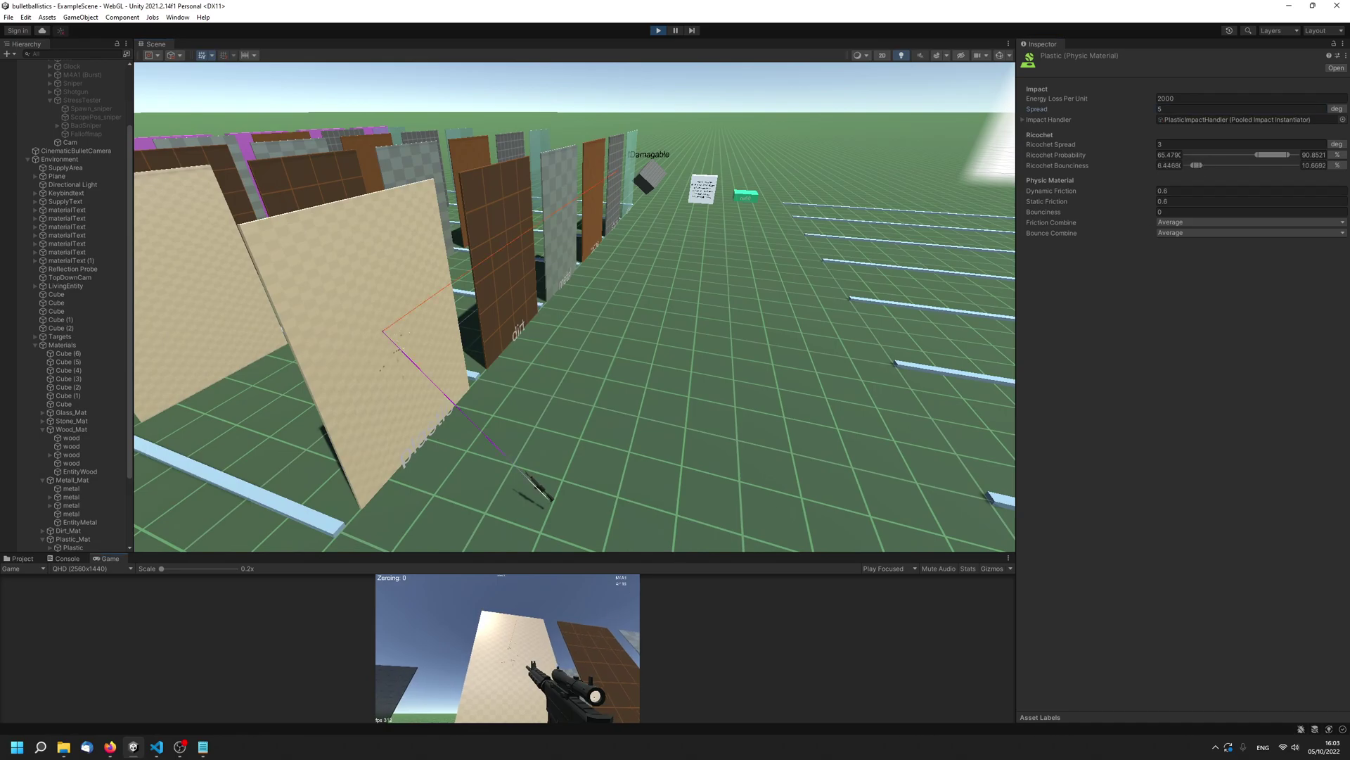
{"action": "left_click", "coordinate": [507, 648]}
- Fire the StressTester and the Shotgun at the plastic wall and track the ricocheting bullets in the Scene view
{"action": "key", "text": "6"}
{"action": "left_click", "coordinate": [508, 648]}
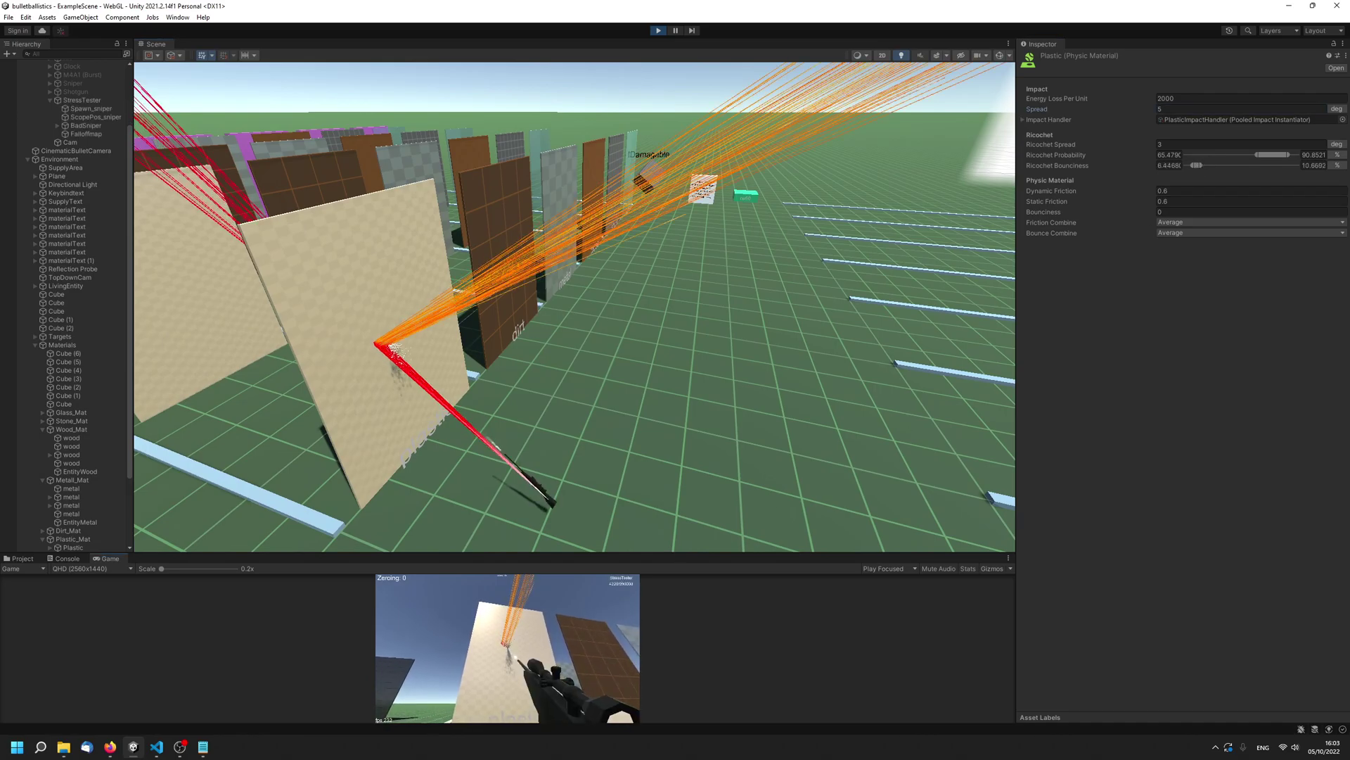
{"action": "key", "text": "5"}
{"action": "left_click", "coordinate": [507, 648]}
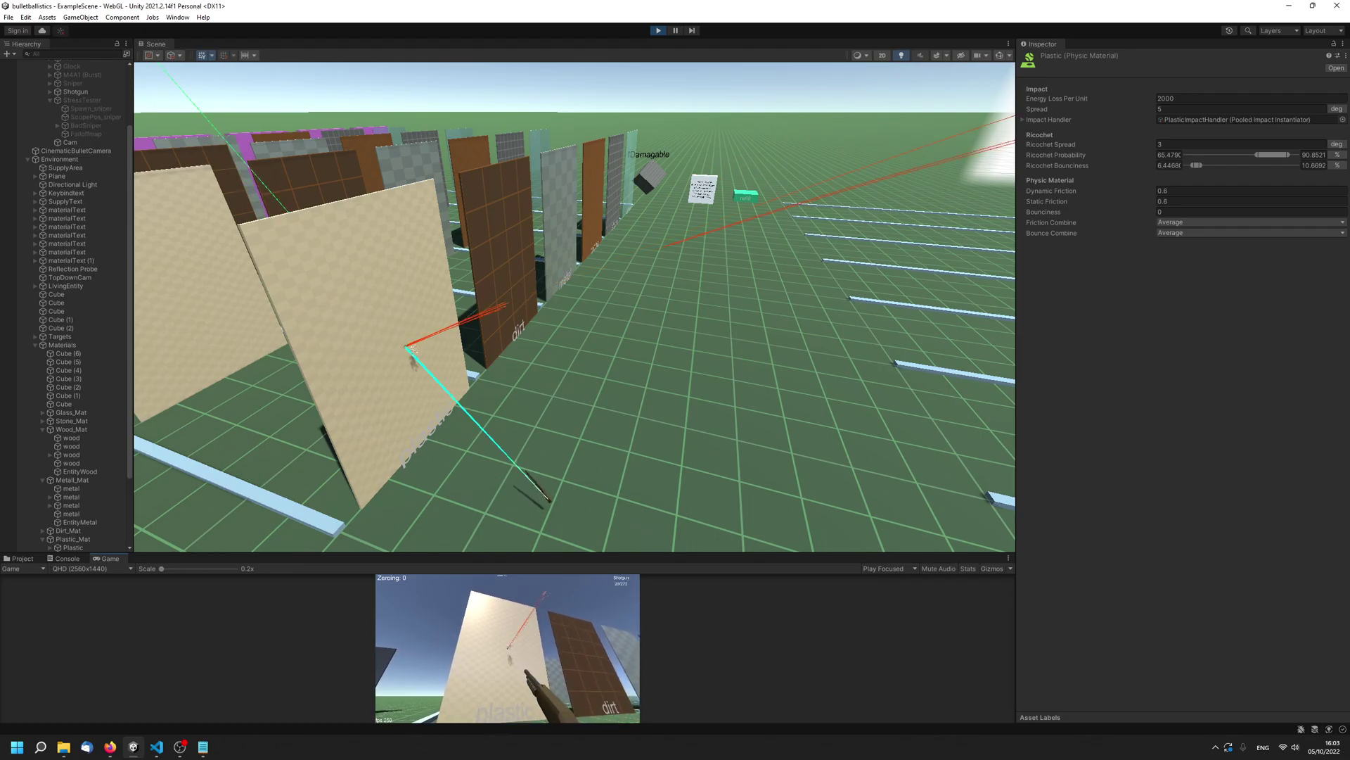
{"action": "key", "text": "Escape"}
{"action": "middle_click_drag", "start_coordinate": [795, 344], "coordinate": [823, 256]}
{"action": "right_click_drag", "start_coordinate": [813, 262], "coordinate": [948, 225]}
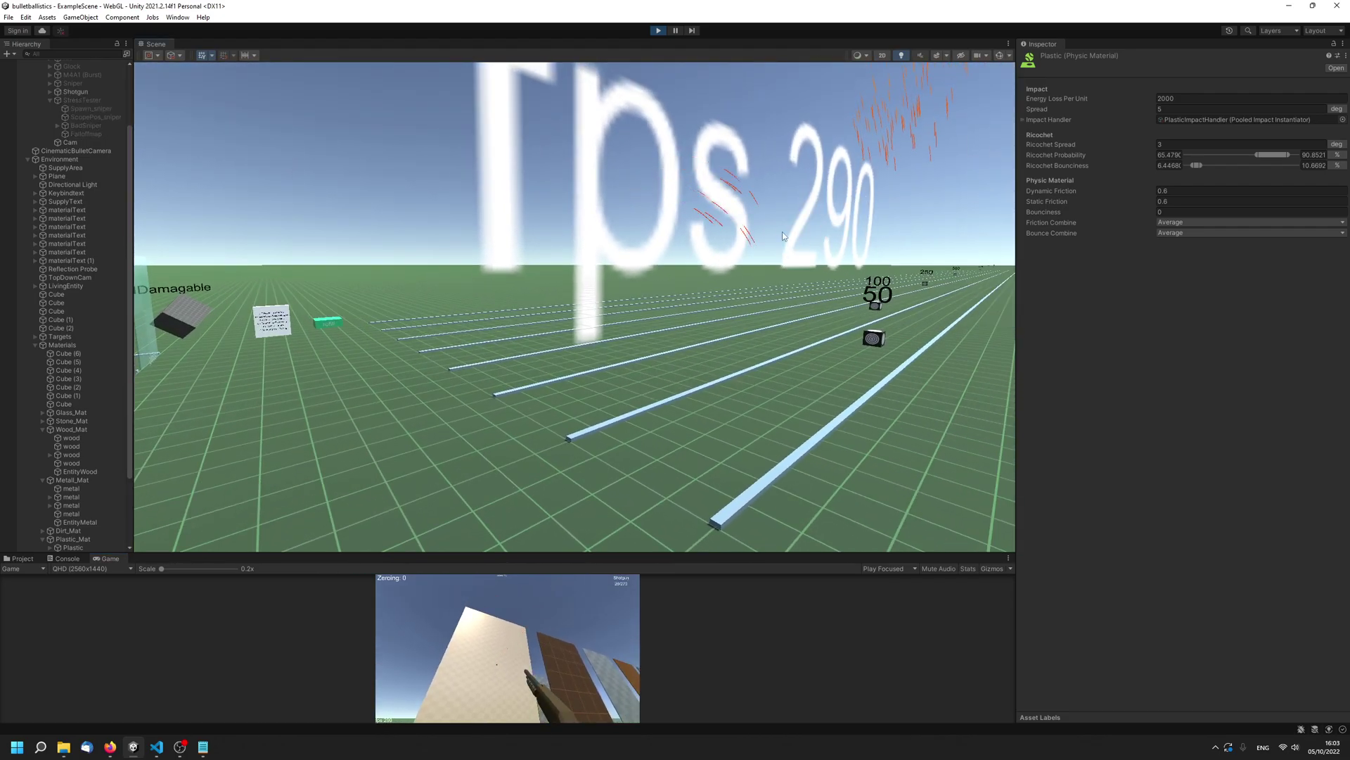
{"action": "middle_click_drag", "start_coordinate": [550, 450], "coordinate": [738, 383]}
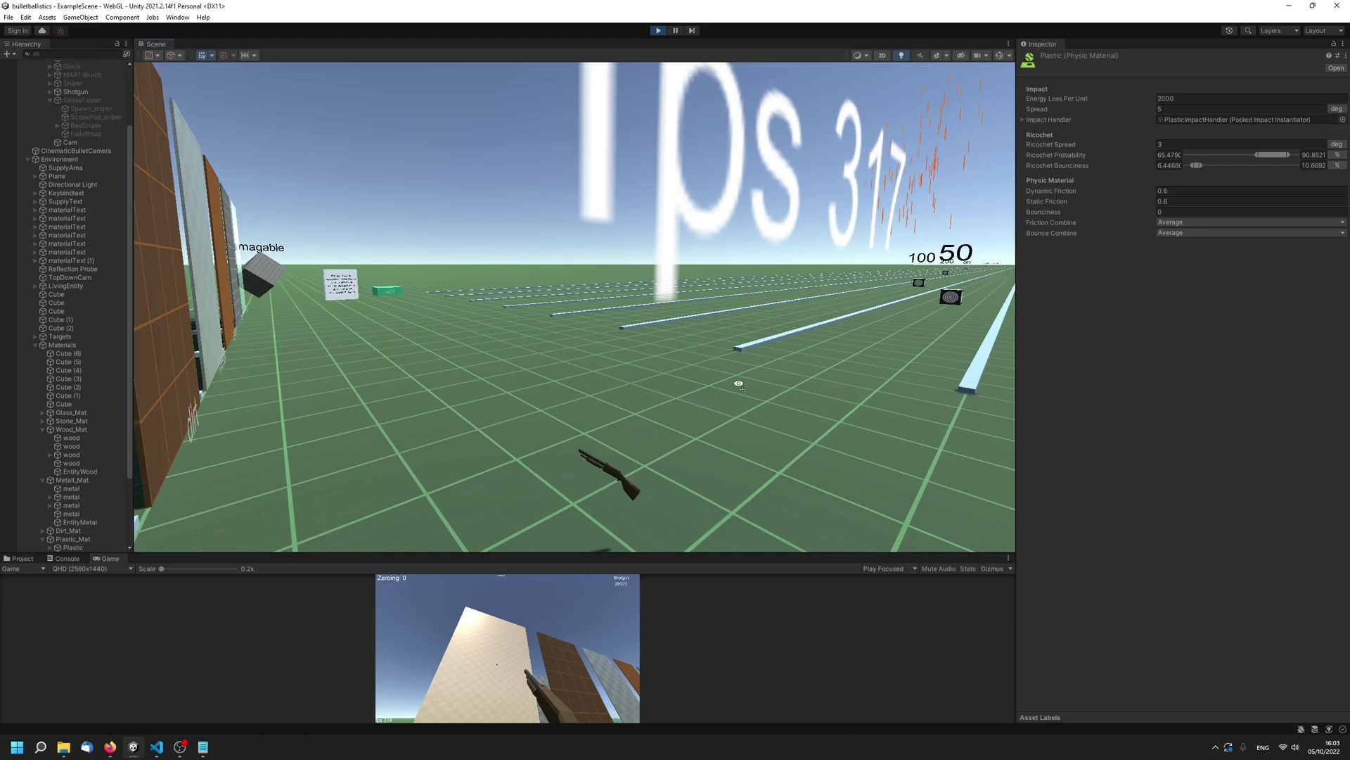
{"action": "right_click_drag", "start_coordinate": [738, 382], "coordinate": [657, 411]}
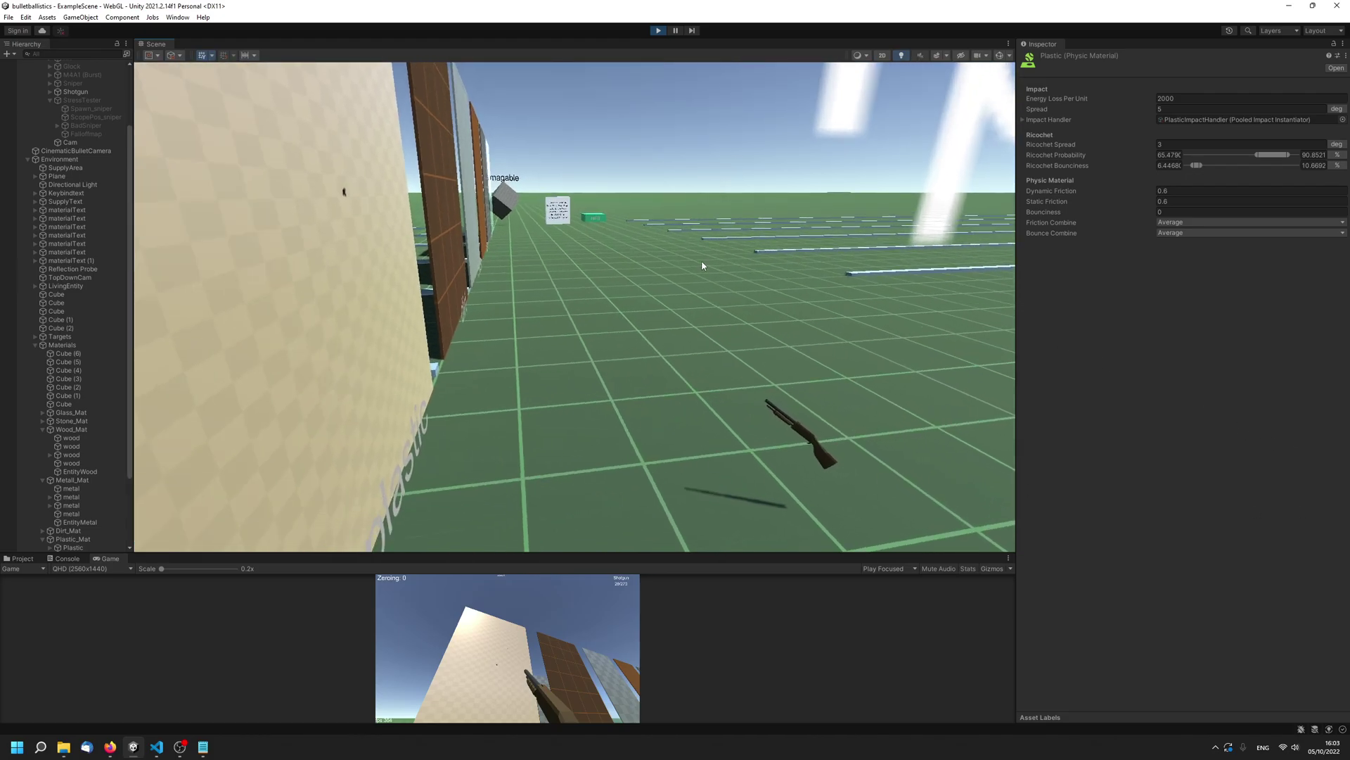
- Exit play mode and show the Visual Bullet Provider settings of the player's M4A1 weapon
{"action": "left_click", "coordinate": [655, 31]}
{"action": "right_click_drag", "start_coordinate": [398, 147], "coordinate": [410, 311]}
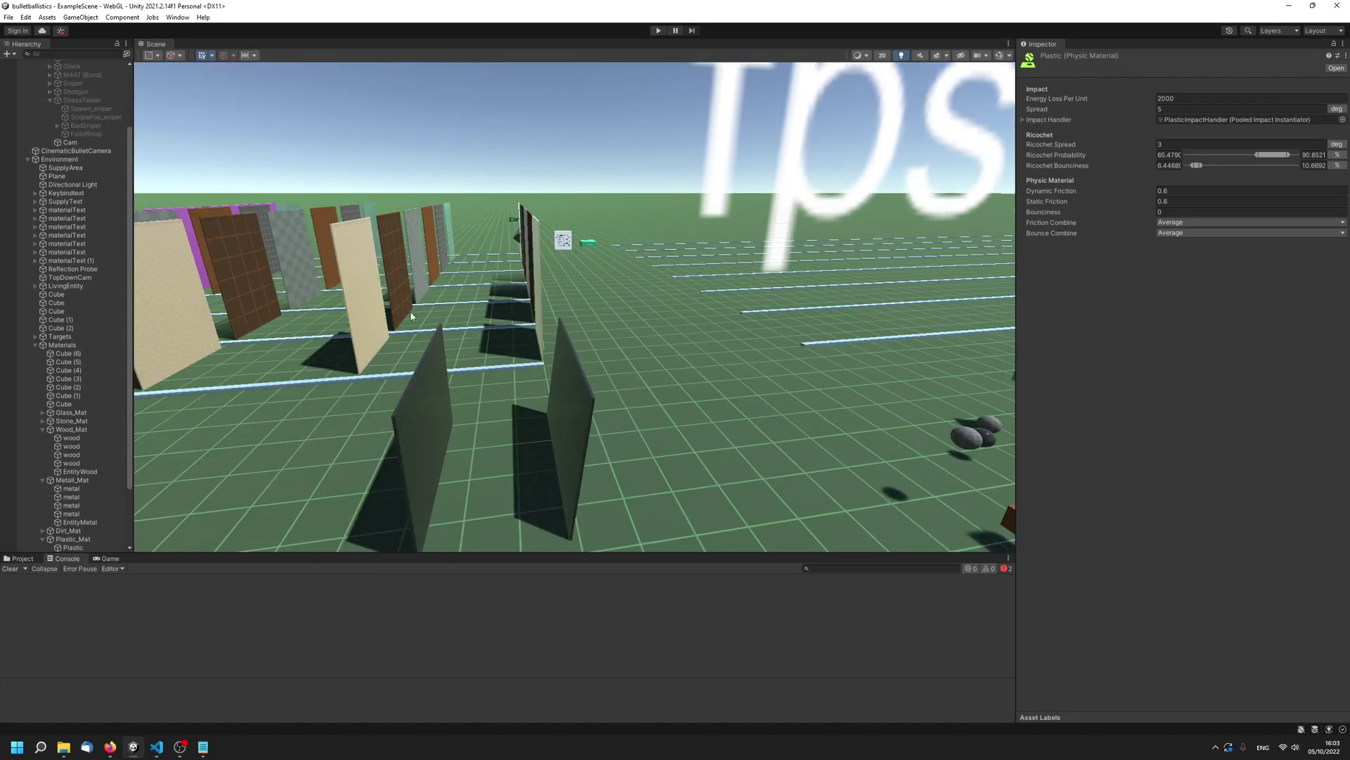
{"action": "scroll", "coordinate": [84, 99], "scroll_direction": "up", "scroll_amount": 3}
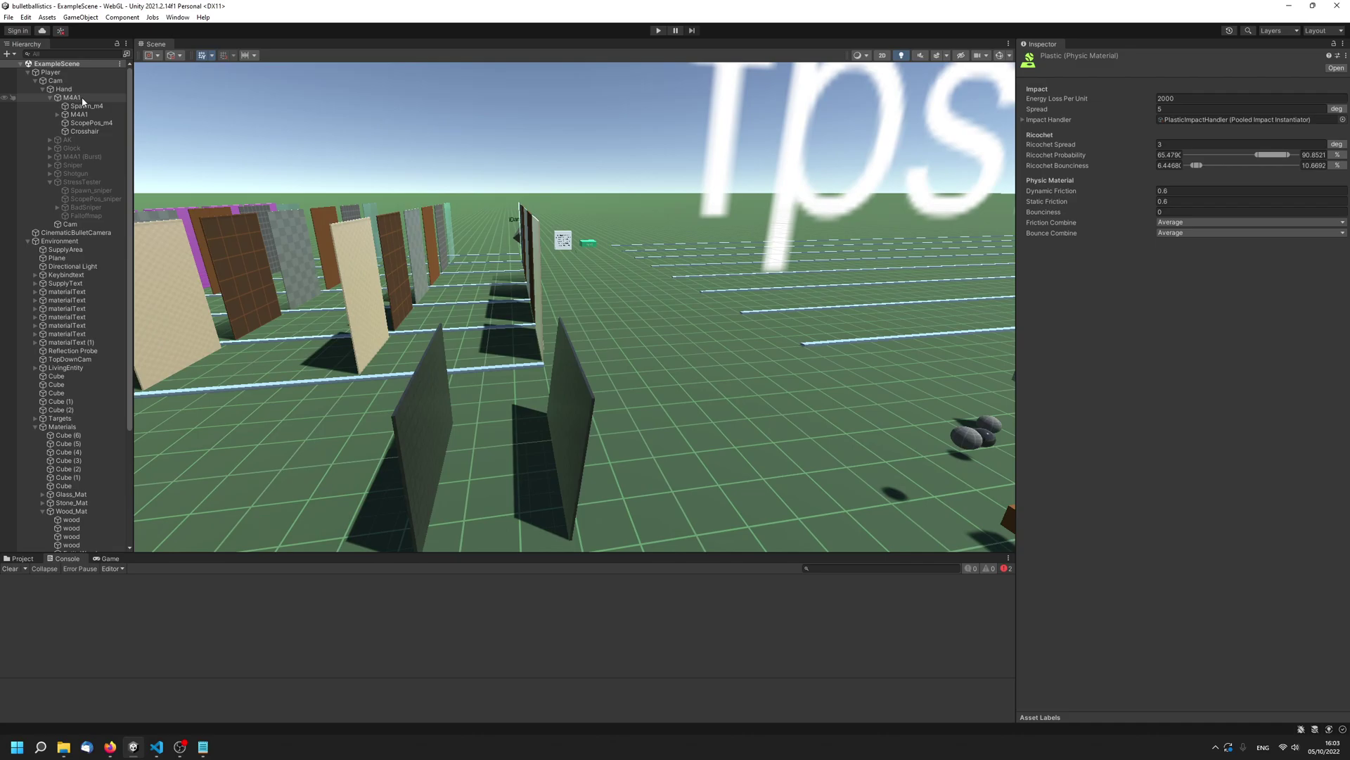
{"action": "left_click", "coordinate": [72, 98]}
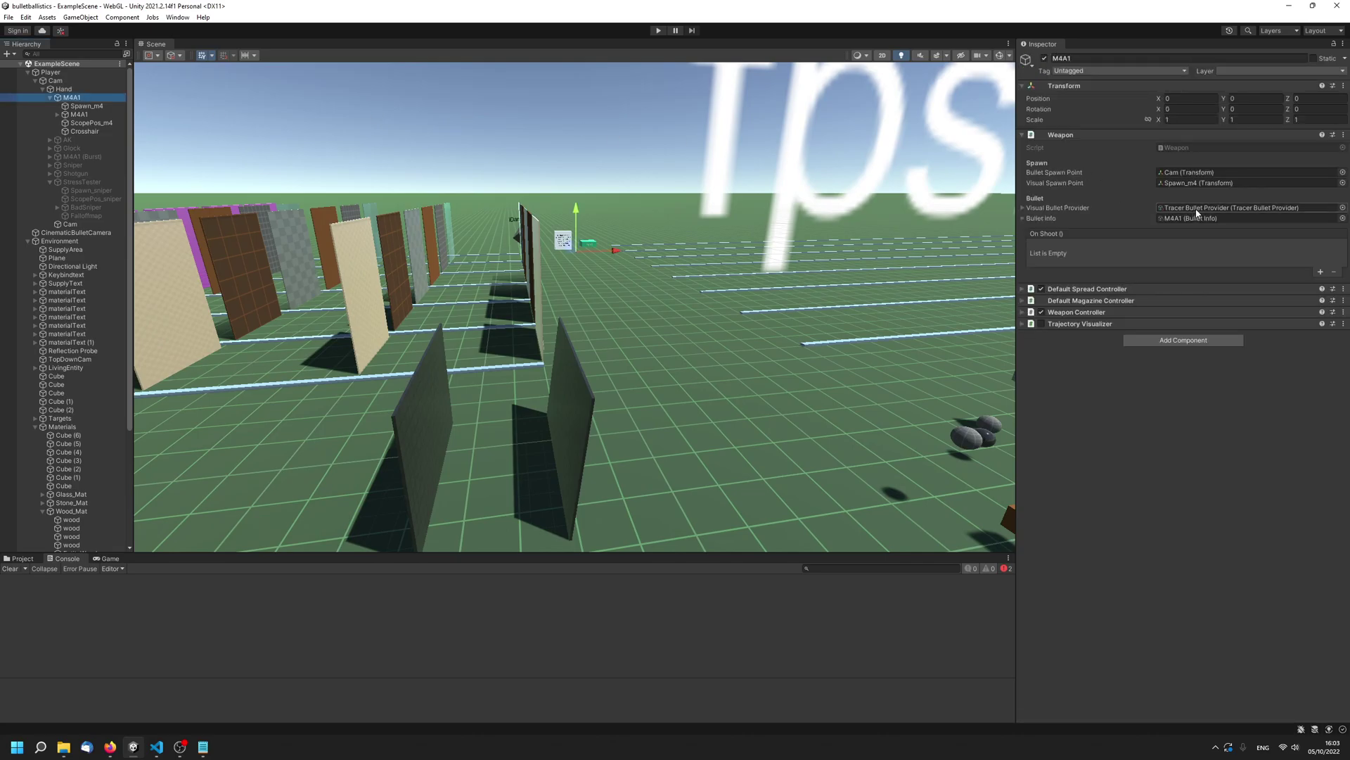
{"action": "left_click", "coordinate": [1038, 208]}
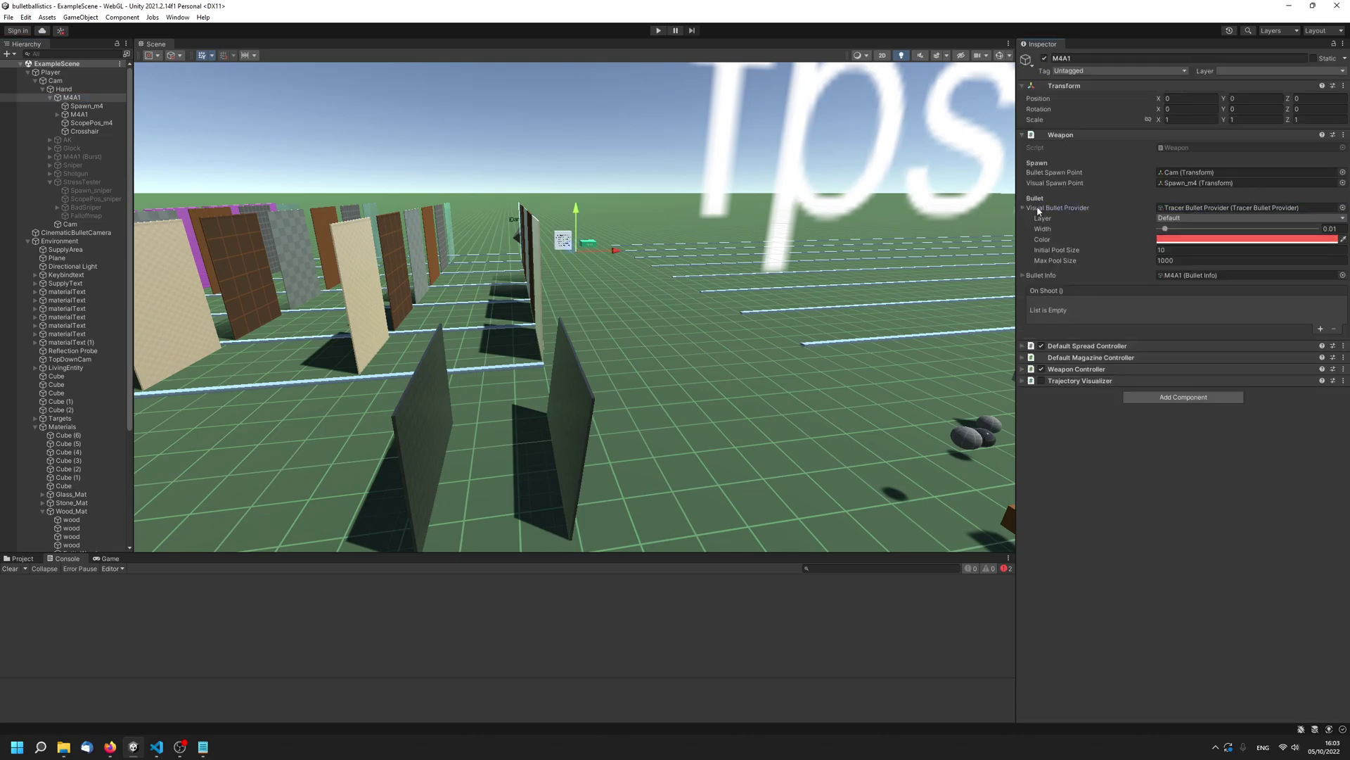
{"action": "middle_click_drag", "start_coordinate": [751, 211], "coordinate": [619, 346]}
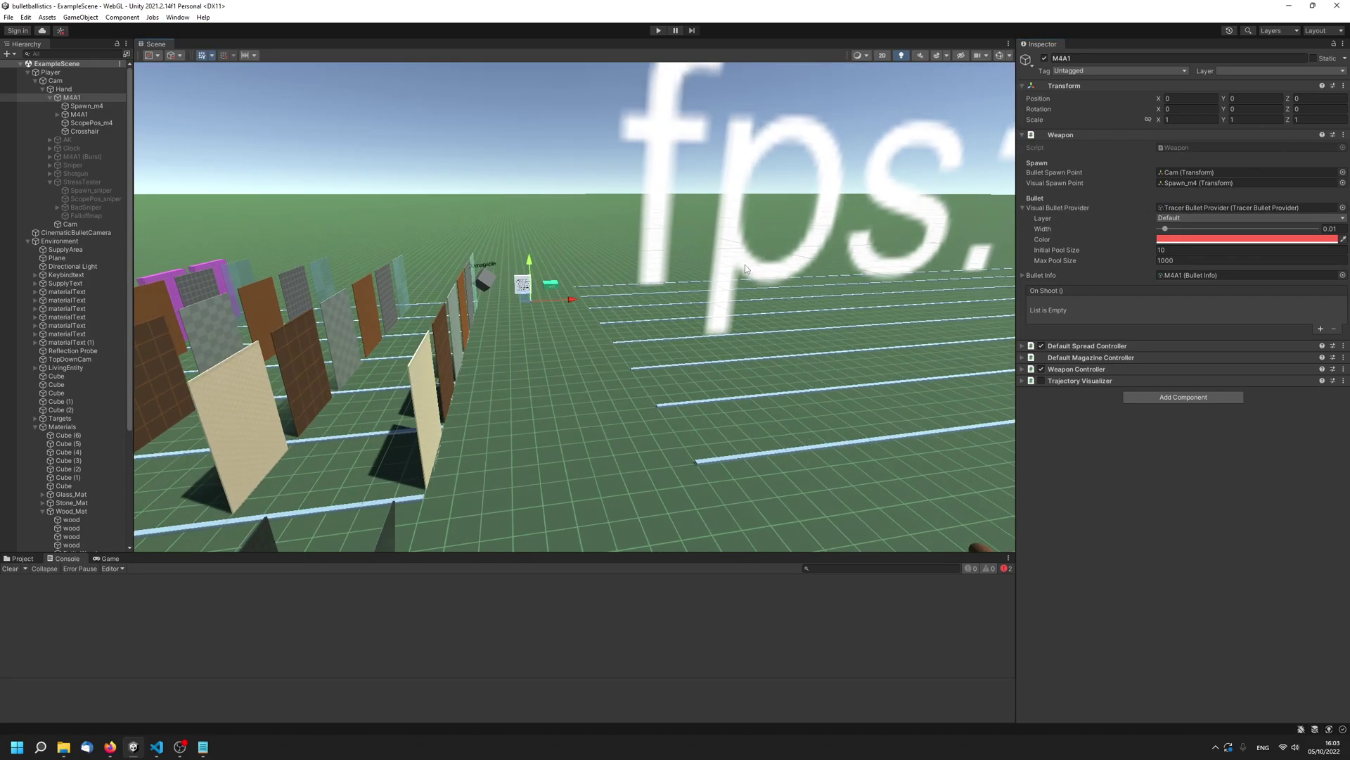
- Assign the Pooled Bullet Provider as the M4A1's Visual Bullet Provider and inspect its Bullet prefab before returning to the scene
{"action": "left_click", "coordinate": [1343, 208]}
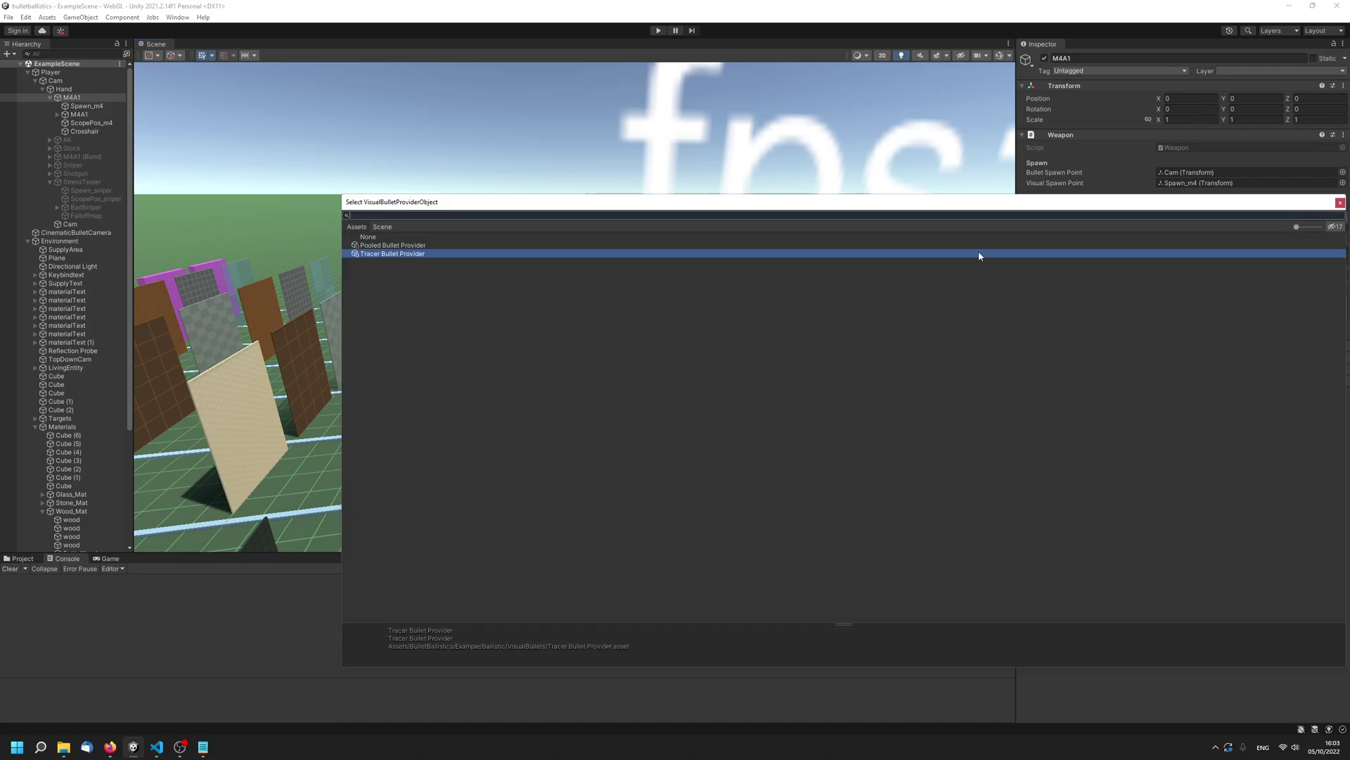
{"action": "left_click", "coordinate": [421, 247]}
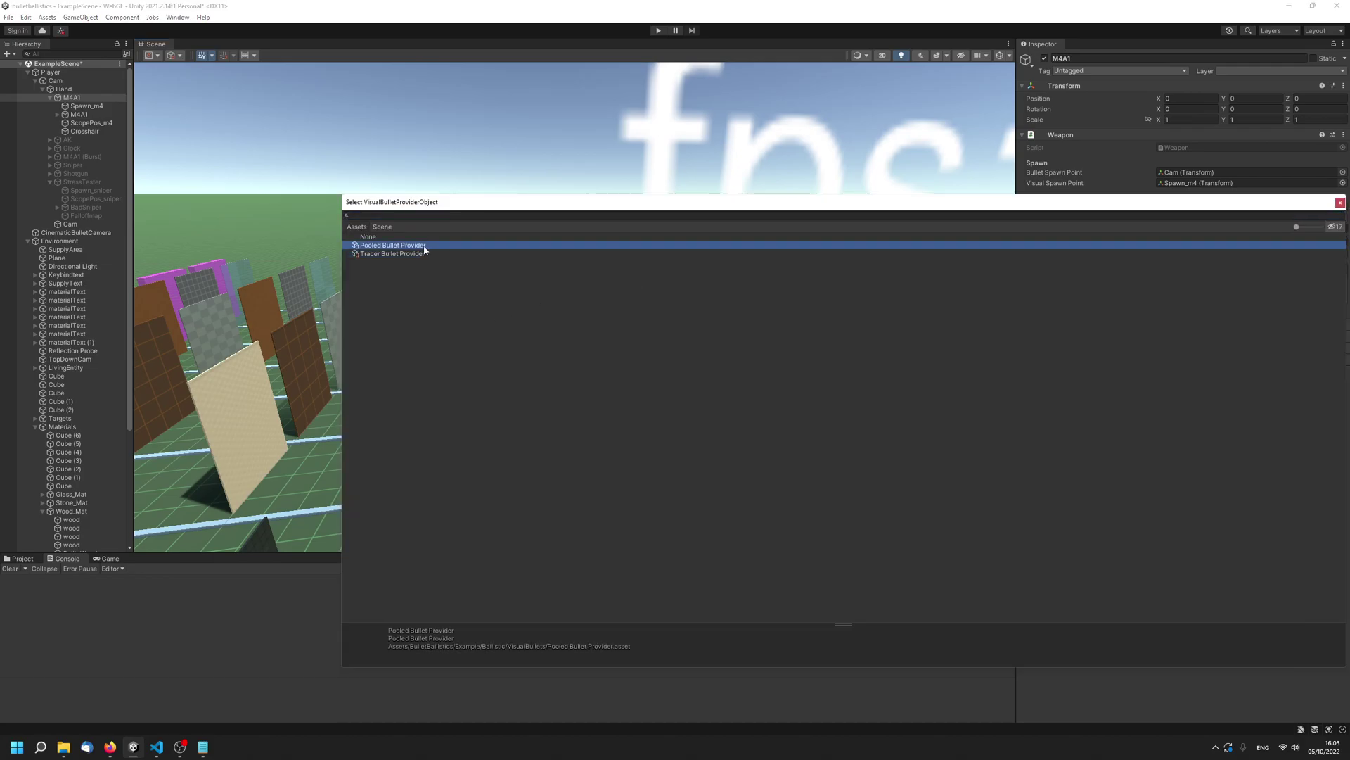
{"action": "double_click", "coordinate": [420, 248]}
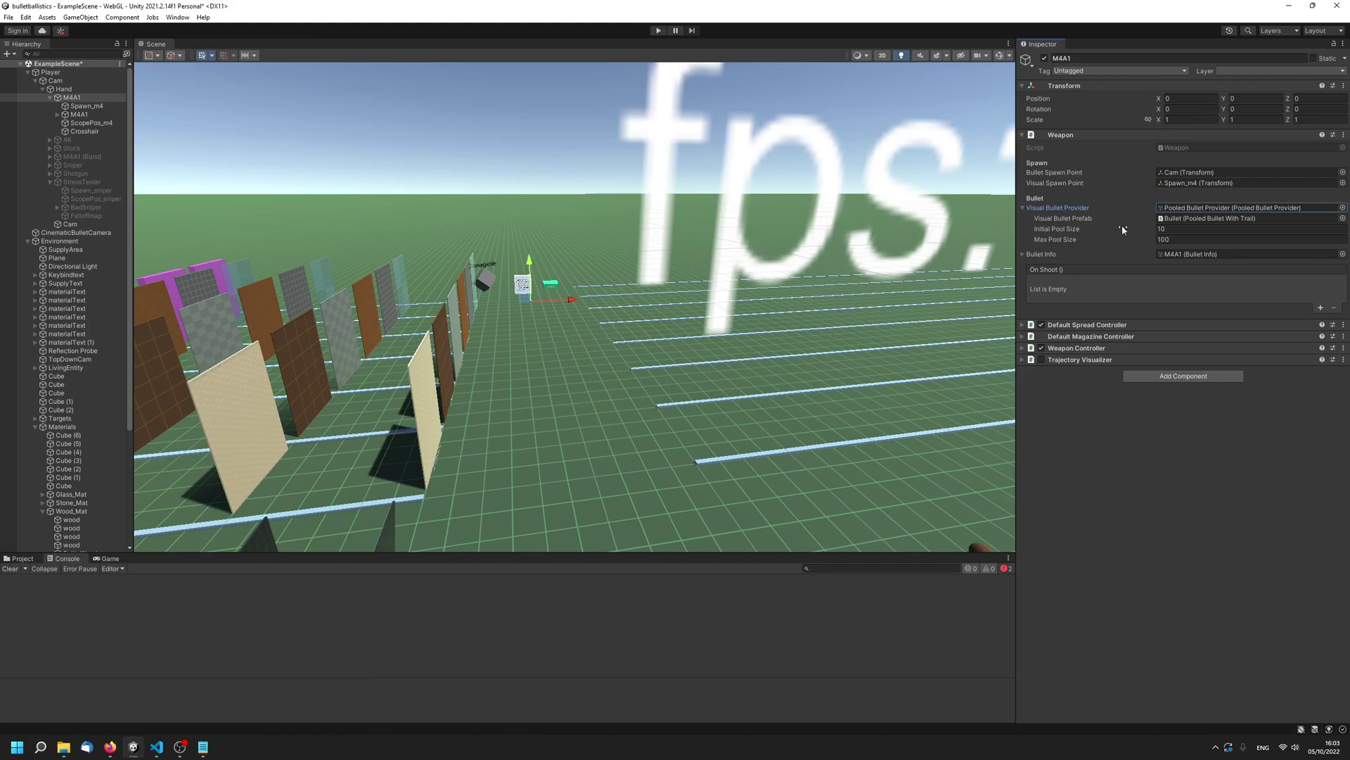
{"action": "double_click", "coordinate": [1197, 218]}
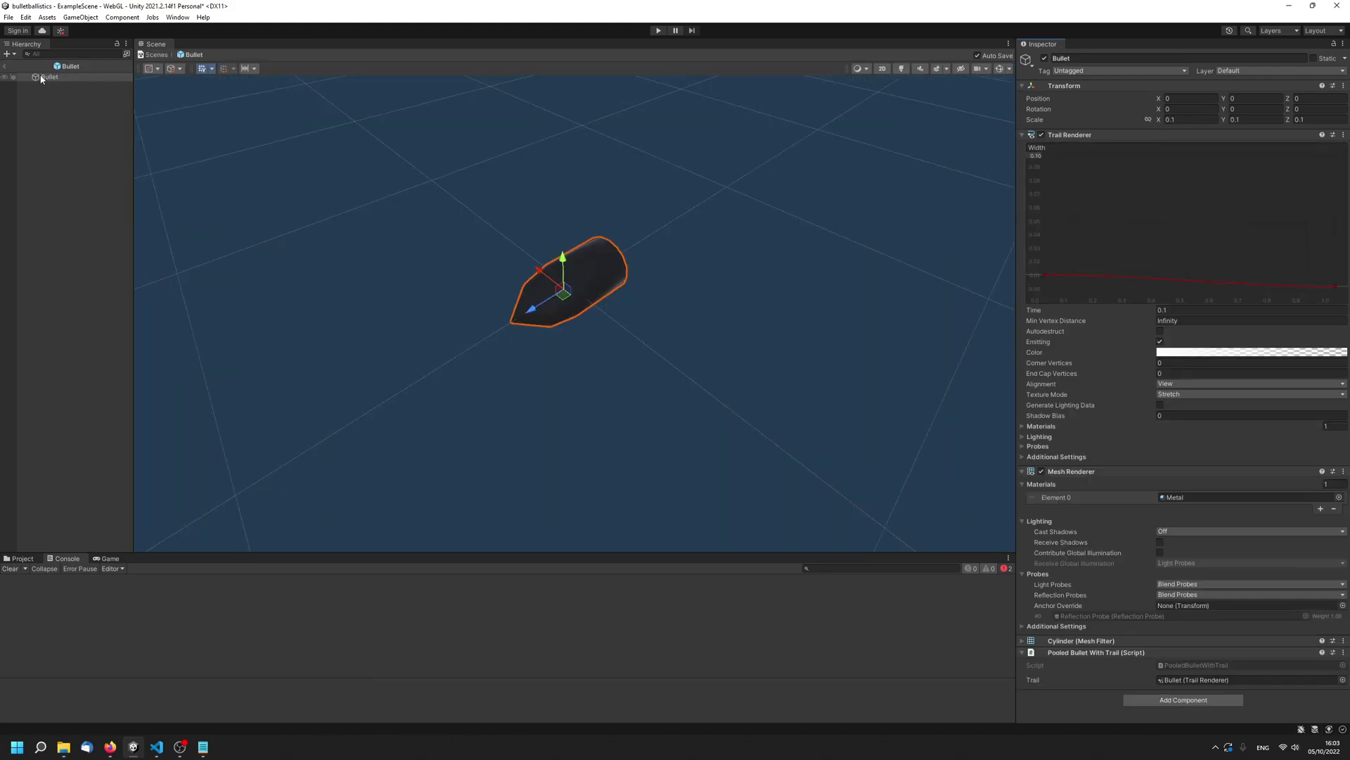
{"action": "left_click", "coordinate": [4, 66]}
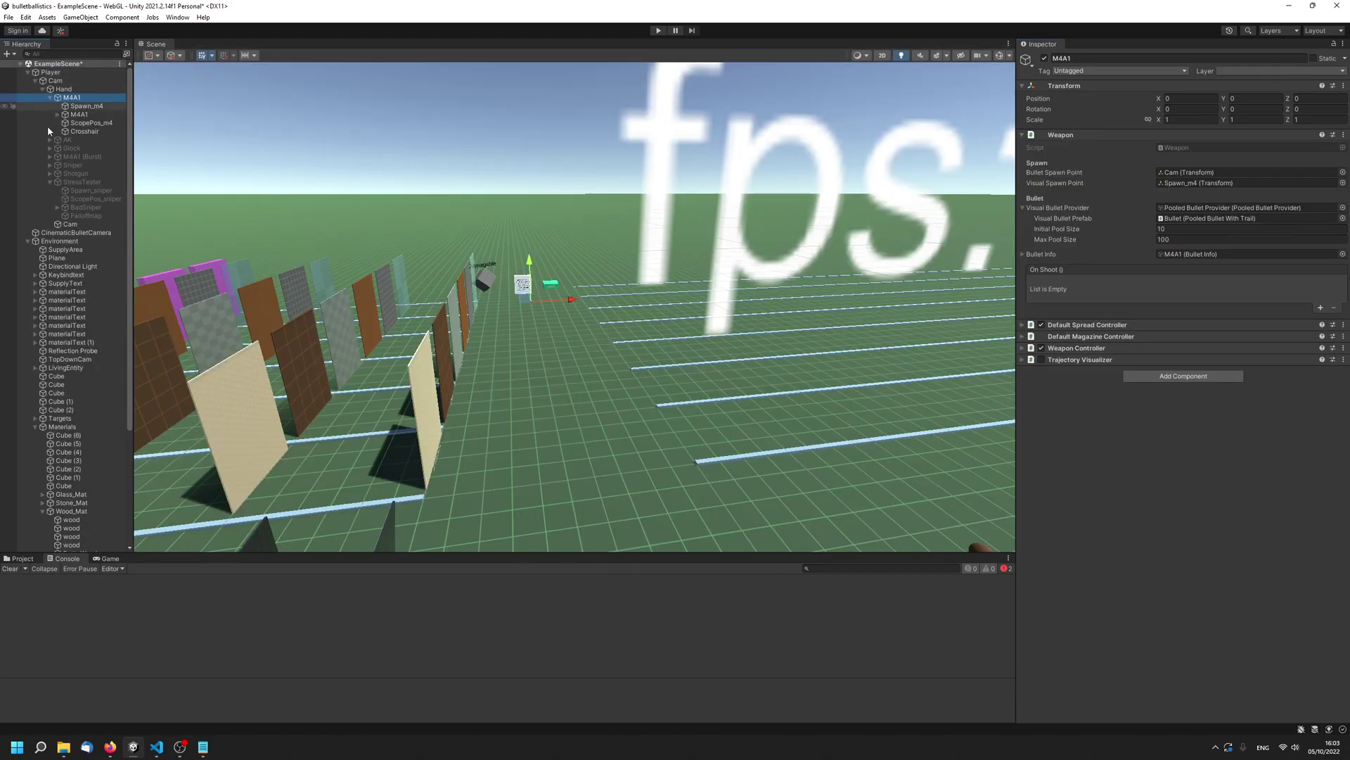
- Switch the Game view to Play Maximized and restart the scene in play mode
{"action": "left_click", "coordinate": [659, 31]}
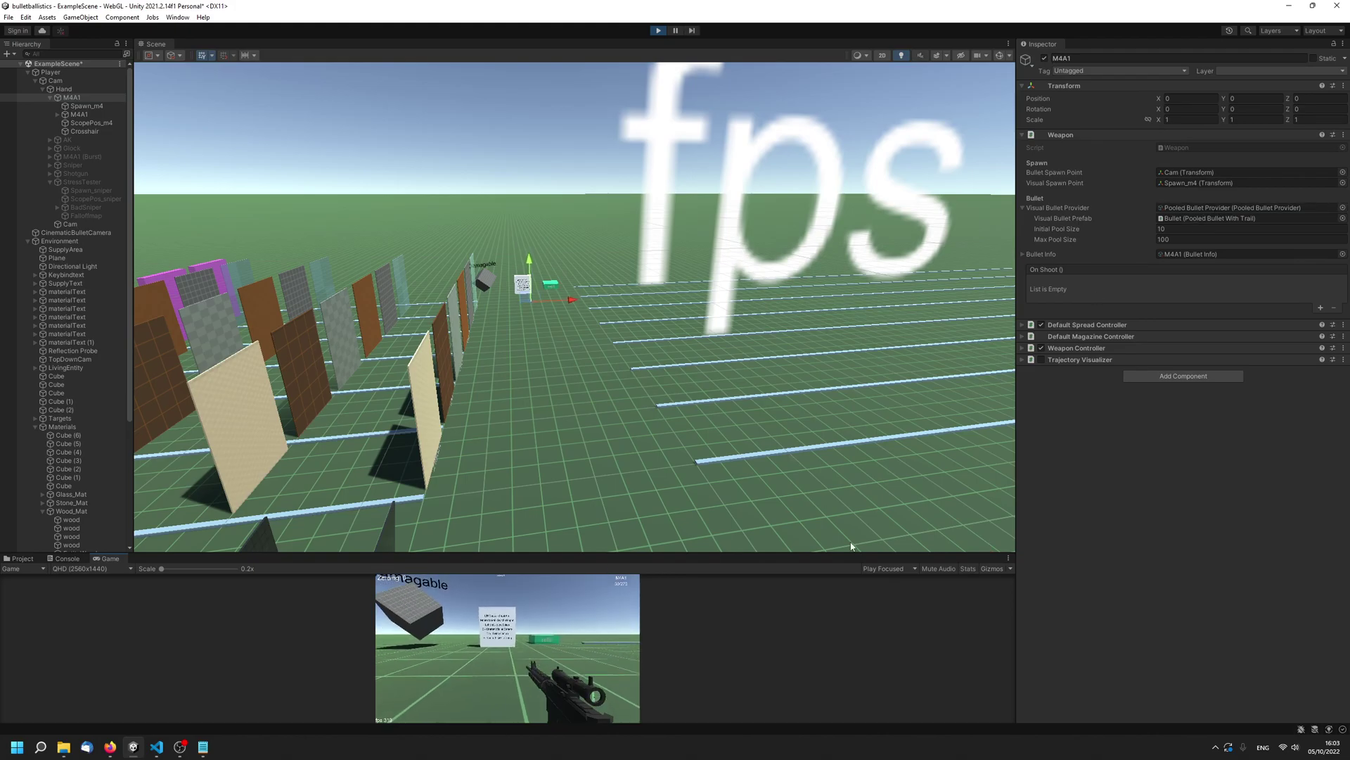
{"action": "left_click", "coordinate": [889, 568]}
{"action": "left_click", "coordinate": [907, 591]}
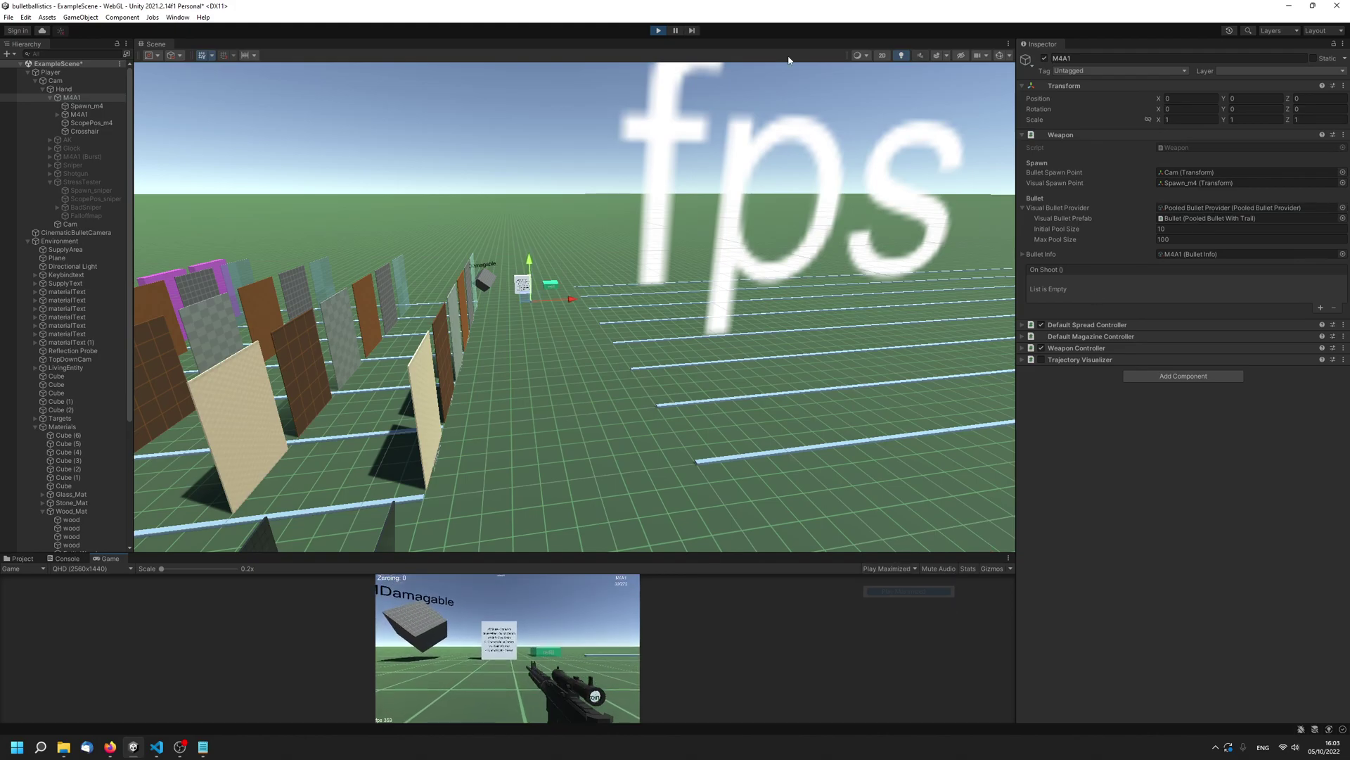
{"action": "double_click", "coordinate": [671, 33]}
{"action": "left_click", "coordinate": [847, 440]}
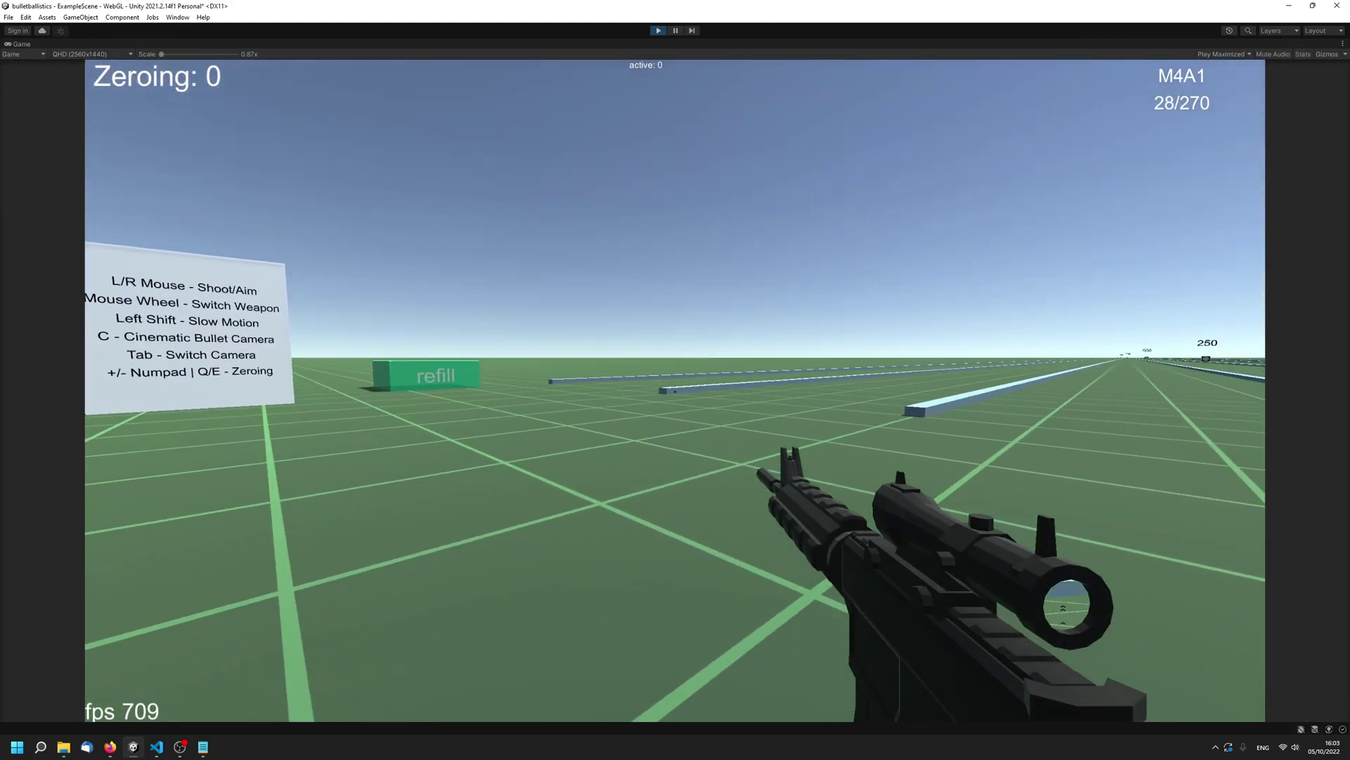
- Fire the M4A1 down the range, watching a pooled bullet in Cinematic Mode, and exit play mode
{"action": "left_click", "coordinate": [676, 390]}
{"action": "left_click", "coordinate": [675, 390]}
{"action": "left_click", "coordinate": [675, 390]}
{"action": "left_click", "coordinate": [675, 390]}
{"action": "left_click", "coordinate": [675, 391]}
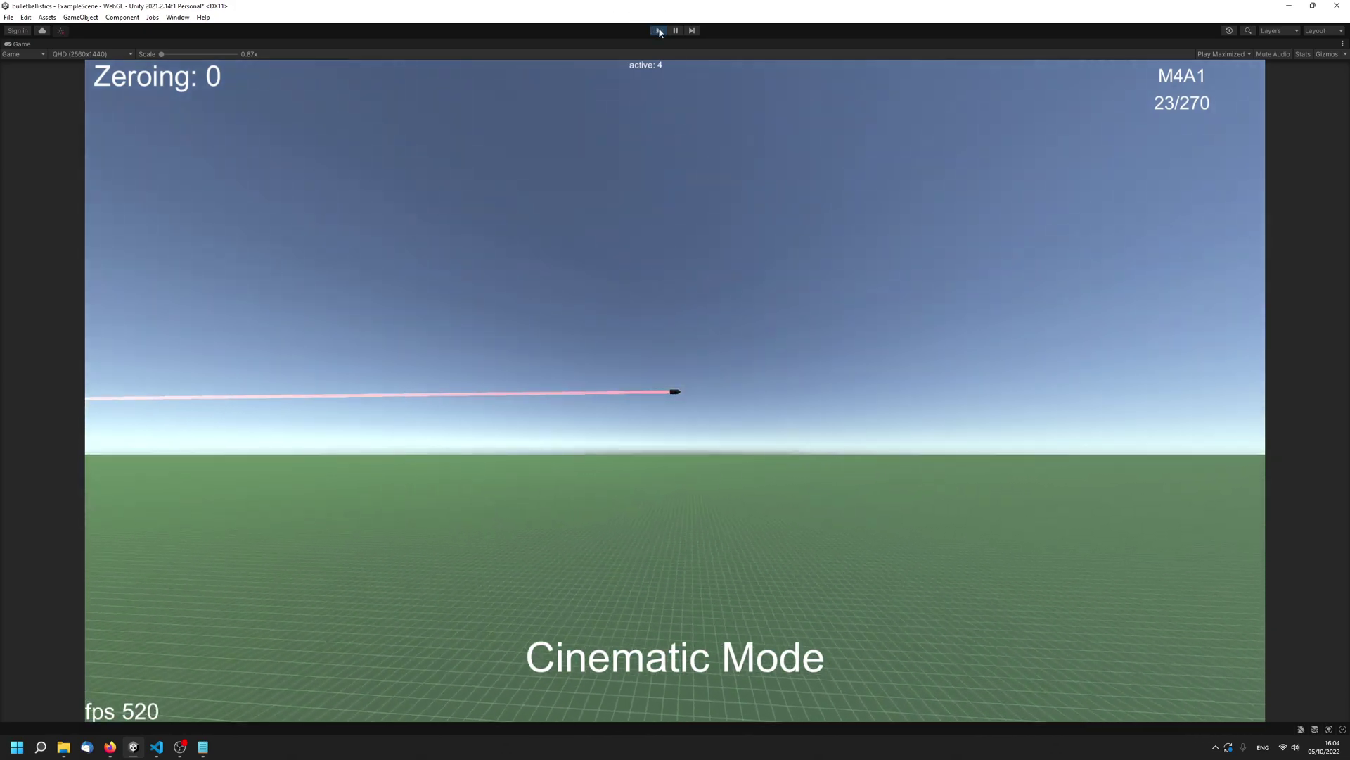
{"action": "left_click", "coordinate": [659, 31]}
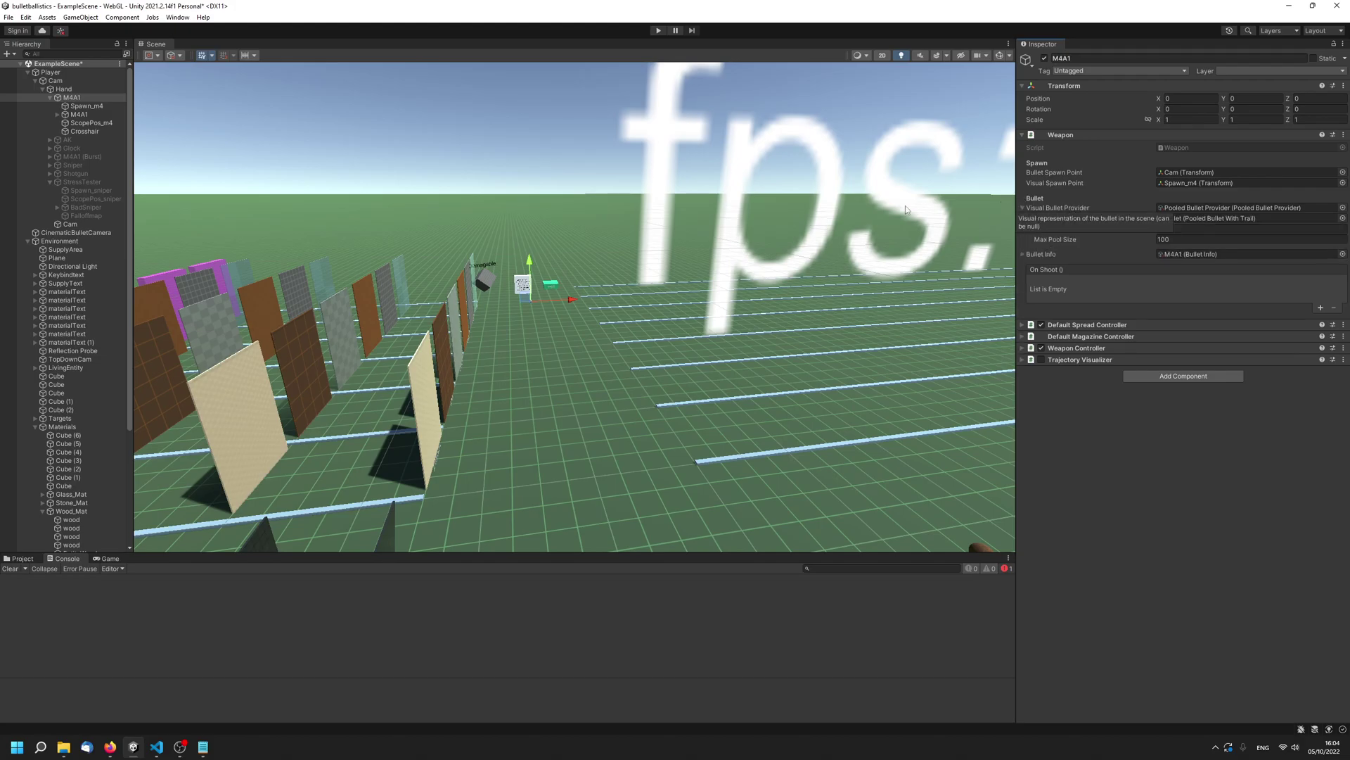
{"action": "scroll", "coordinate": [592, 435], "scroll_direction": "up", "scroll_amount": 3}
{"action": "scroll", "coordinate": [591, 434], "scroll_direction": "up", "scroll_amount": 4}
{"action": "middle_click_drag", "start_coordinate": [503, 343], "coordinate": [512, 355]}
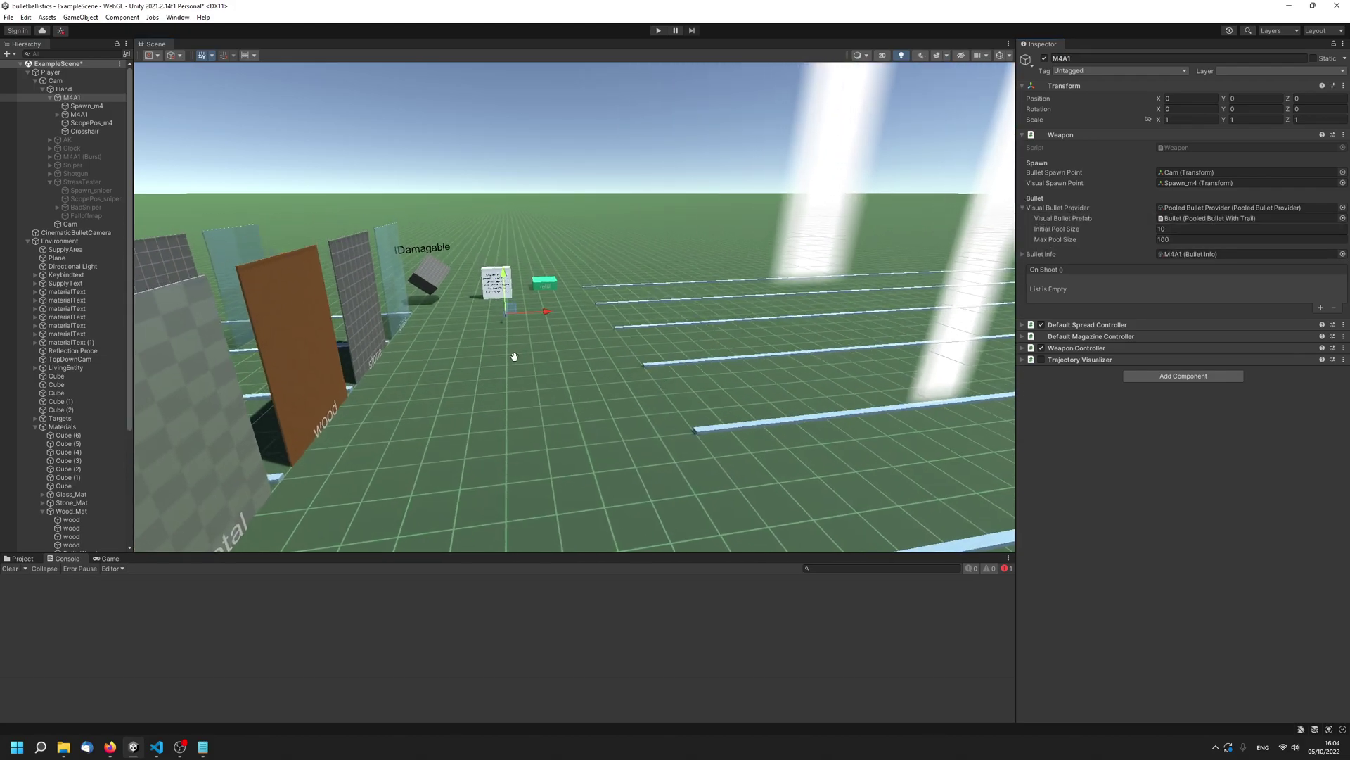
- Open the Dirt physic material used by the ground Plane's collider and expand its Impact Handler settings
{"action": "scroll", "coordinate": [593, 364], "scroll_direction": "up", "scroll_amount": 3}
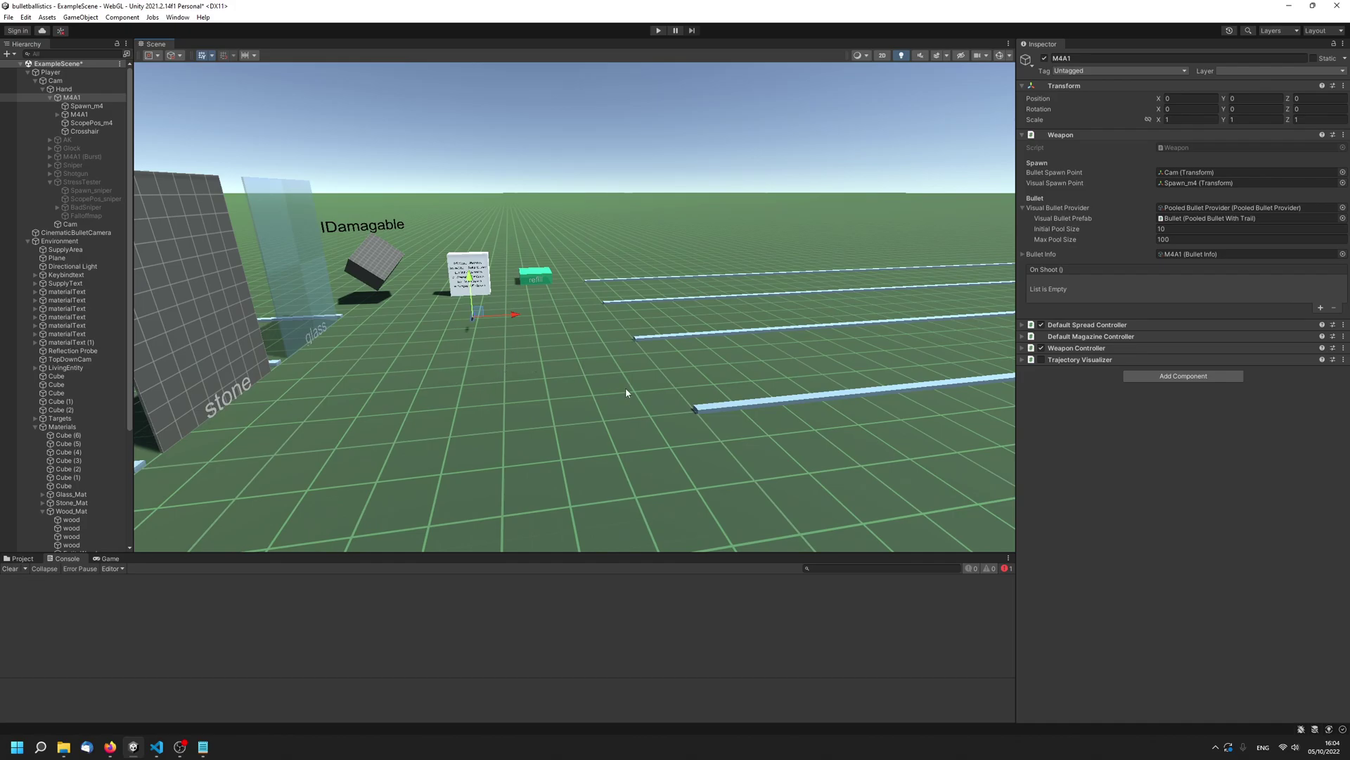
{"action": "right_click_drag", "start_coordinate": [603, 385], "coordinate": [405, 372]}
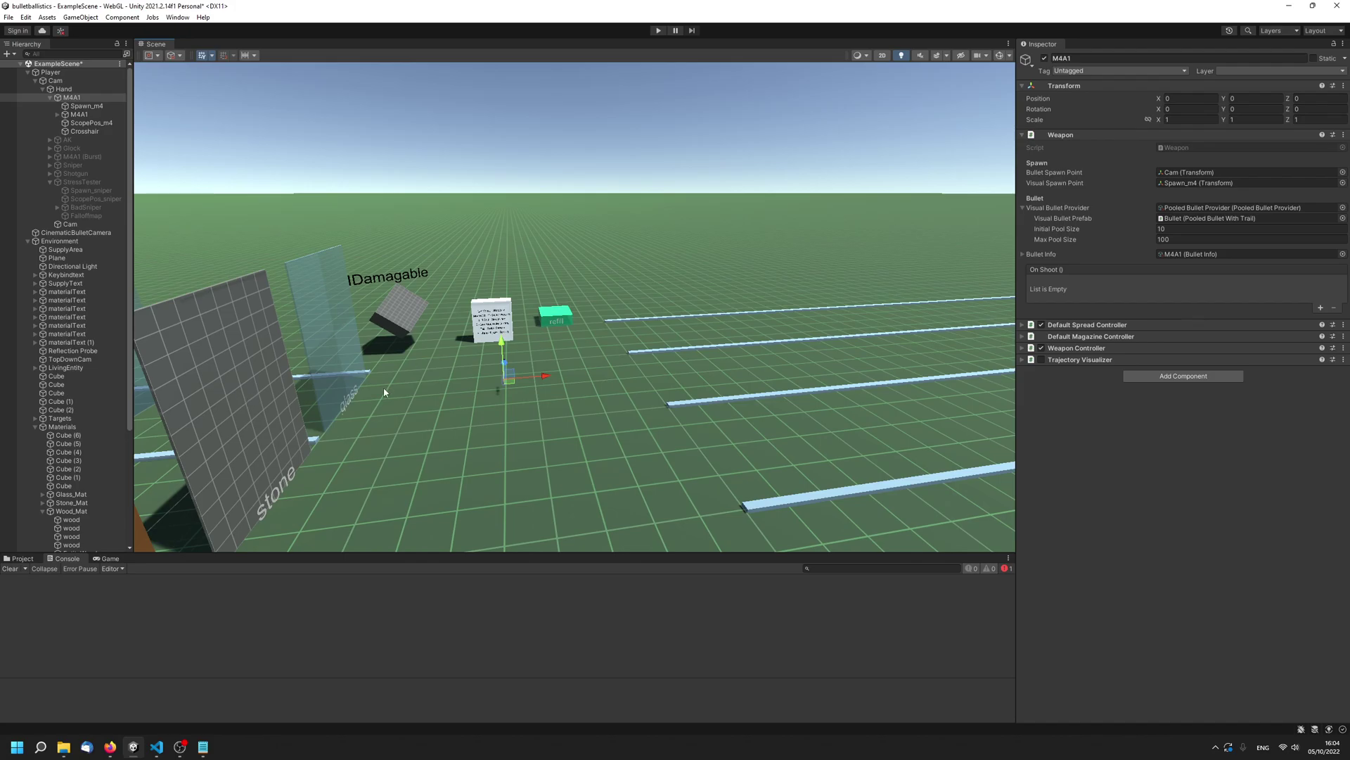
{"action": "left_click", "coordinate": [550, 468]}
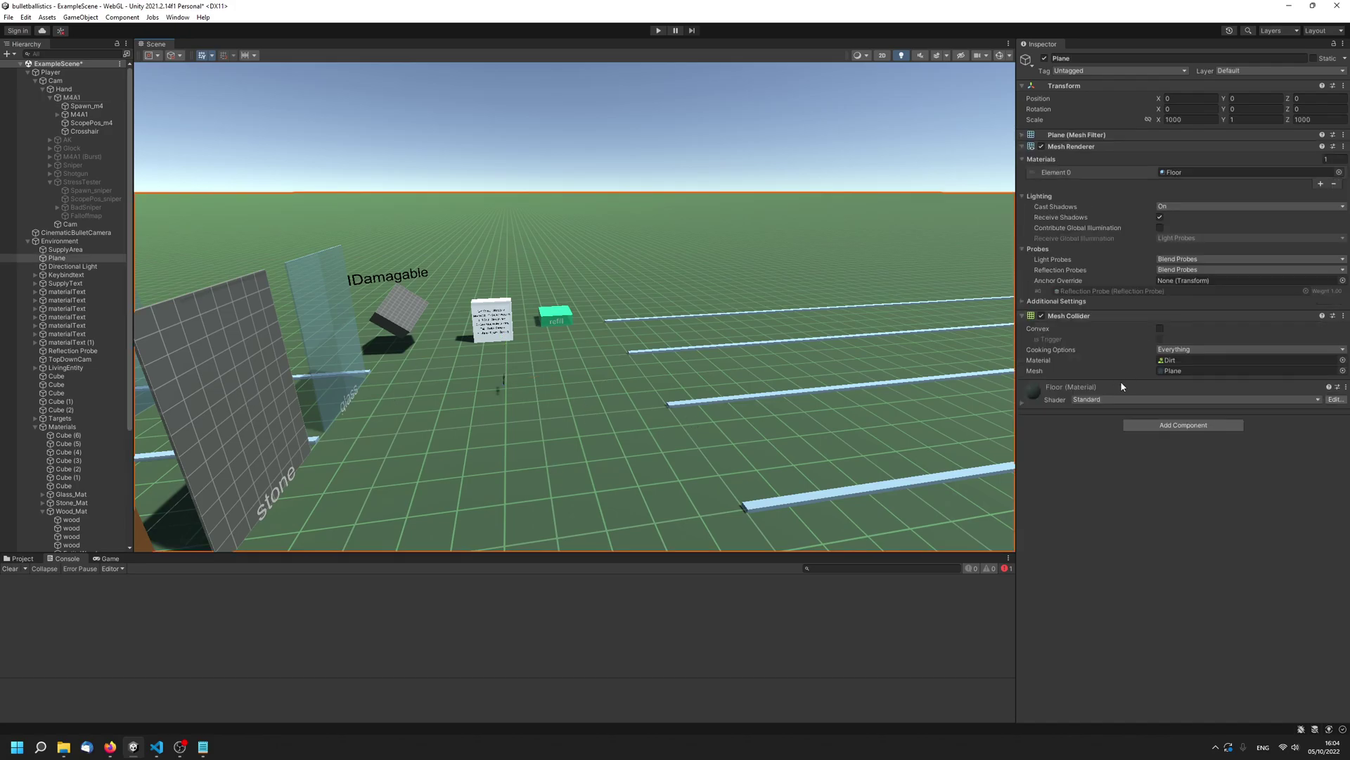
{"action": "double_click", "coordinate": [1171, 361]}
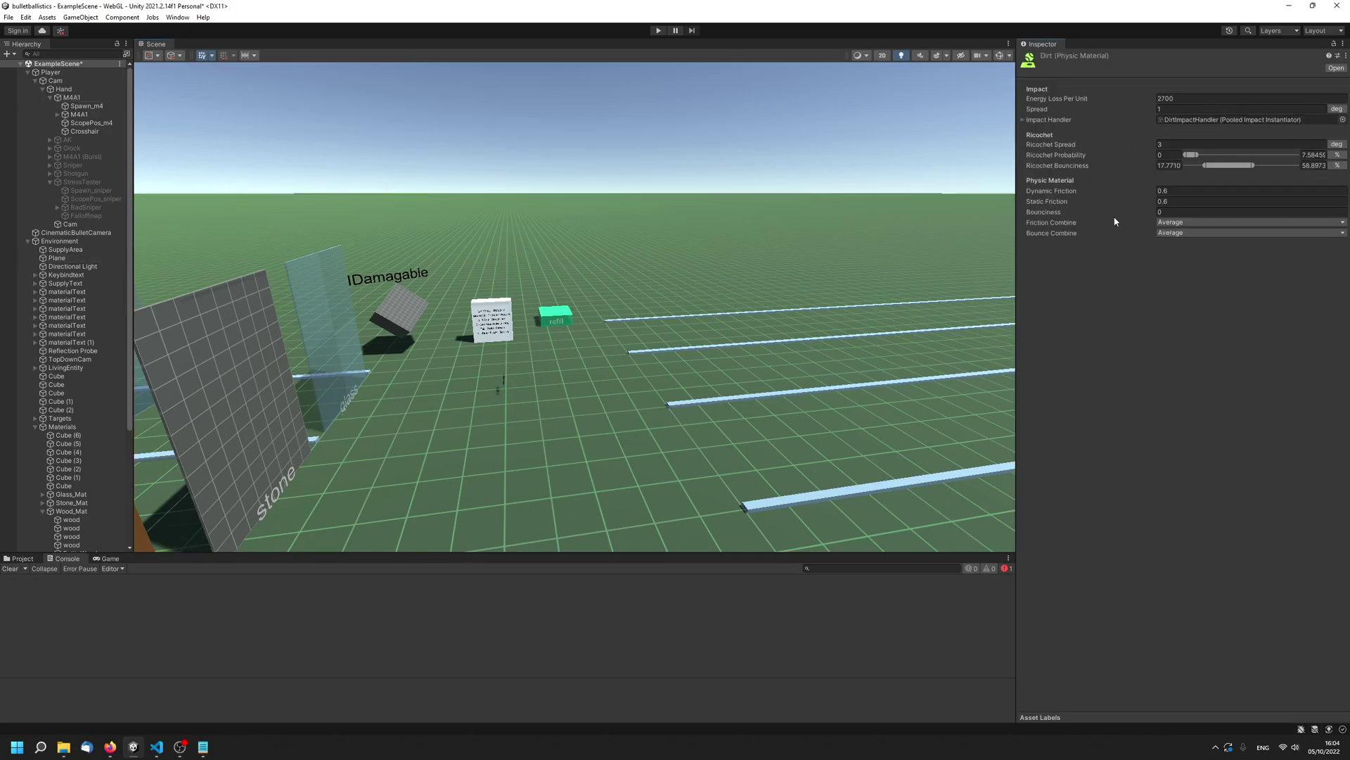
{"action": "left_click", "coordinate": [1060, 121]}
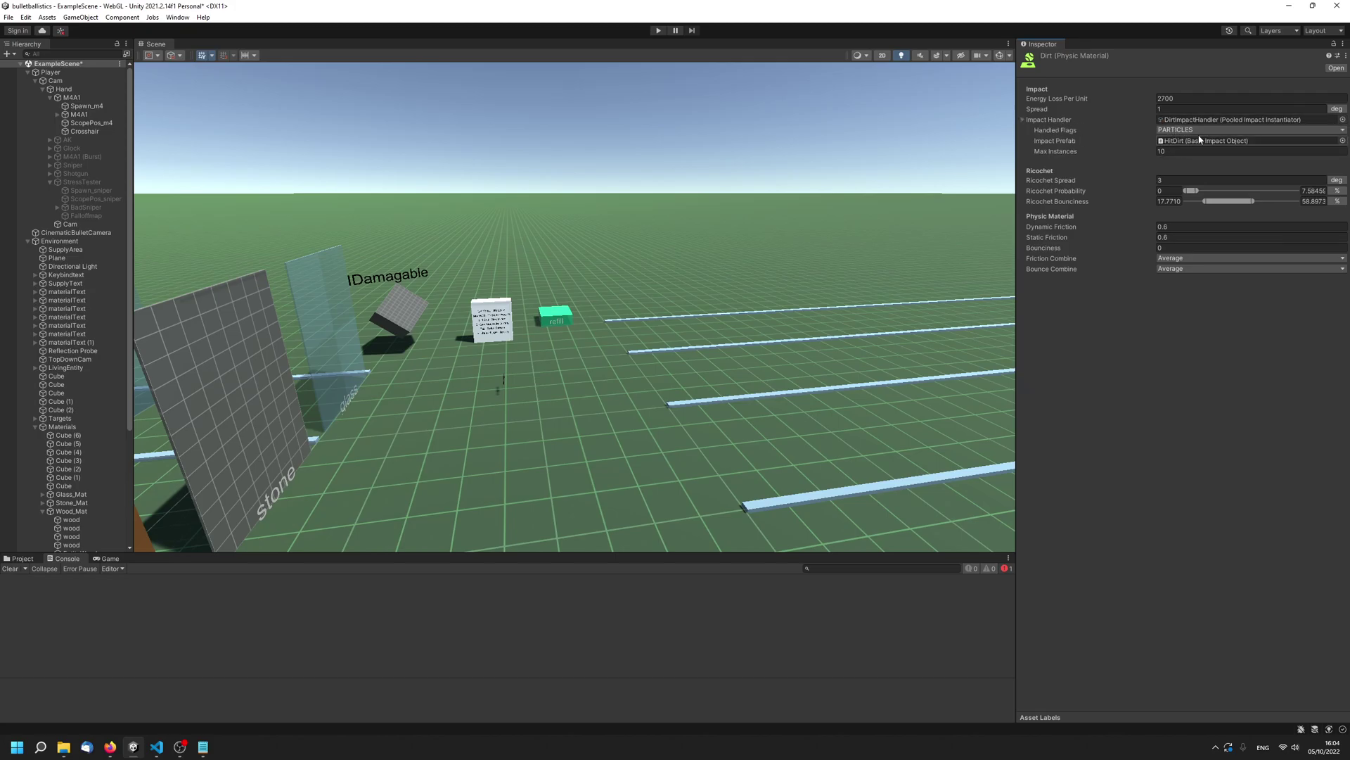
{"action": "middle_click_drag", "start_coordinate": [682, 385], "coordinate": [623, 349]}
- Inspect BulletHandler's Default Ballistic Material, collapse it, and expand the Global Impact Handler to show its physics, damage and audio options
{"action": "scroll", "coordinate": [106, 428], "scroll_direction": "down", "scroll_amount": 4}
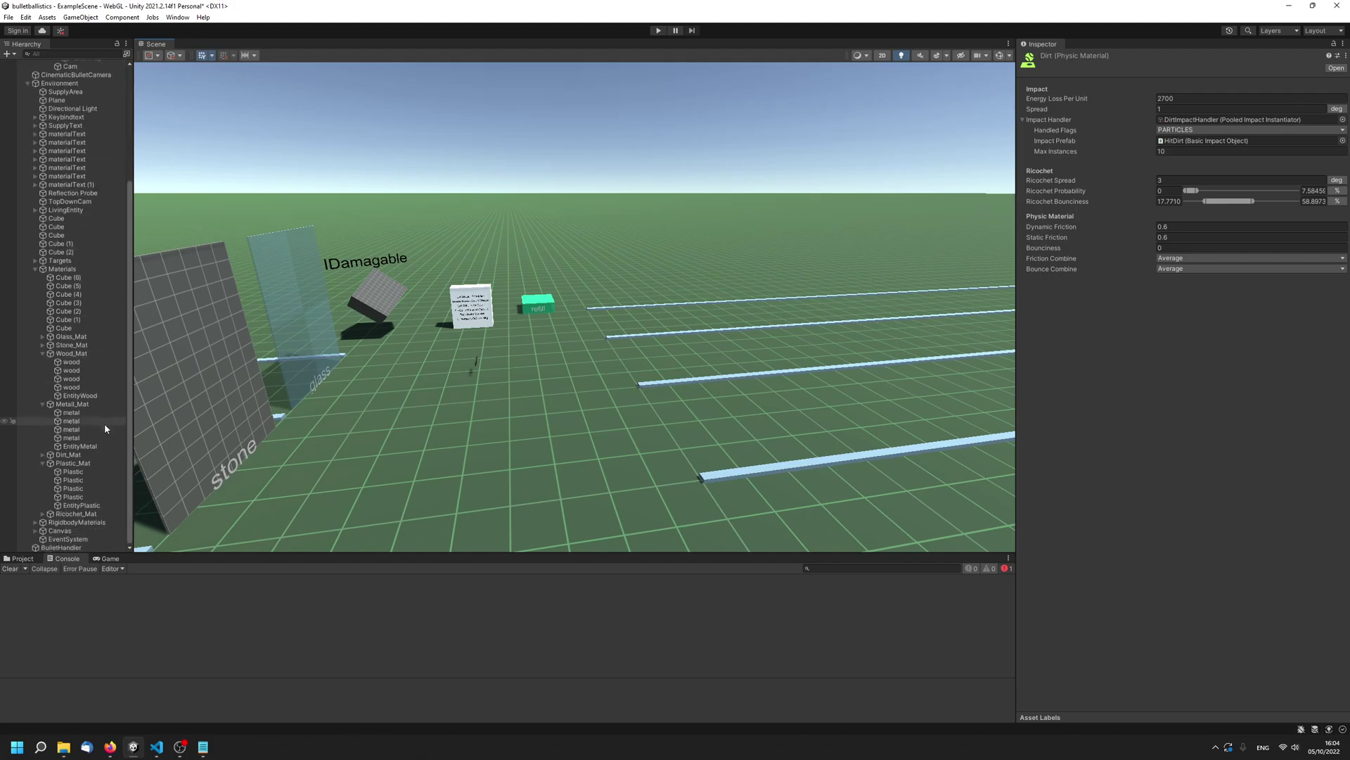
{"action": "left_click", "coordinate": [60, 548]}
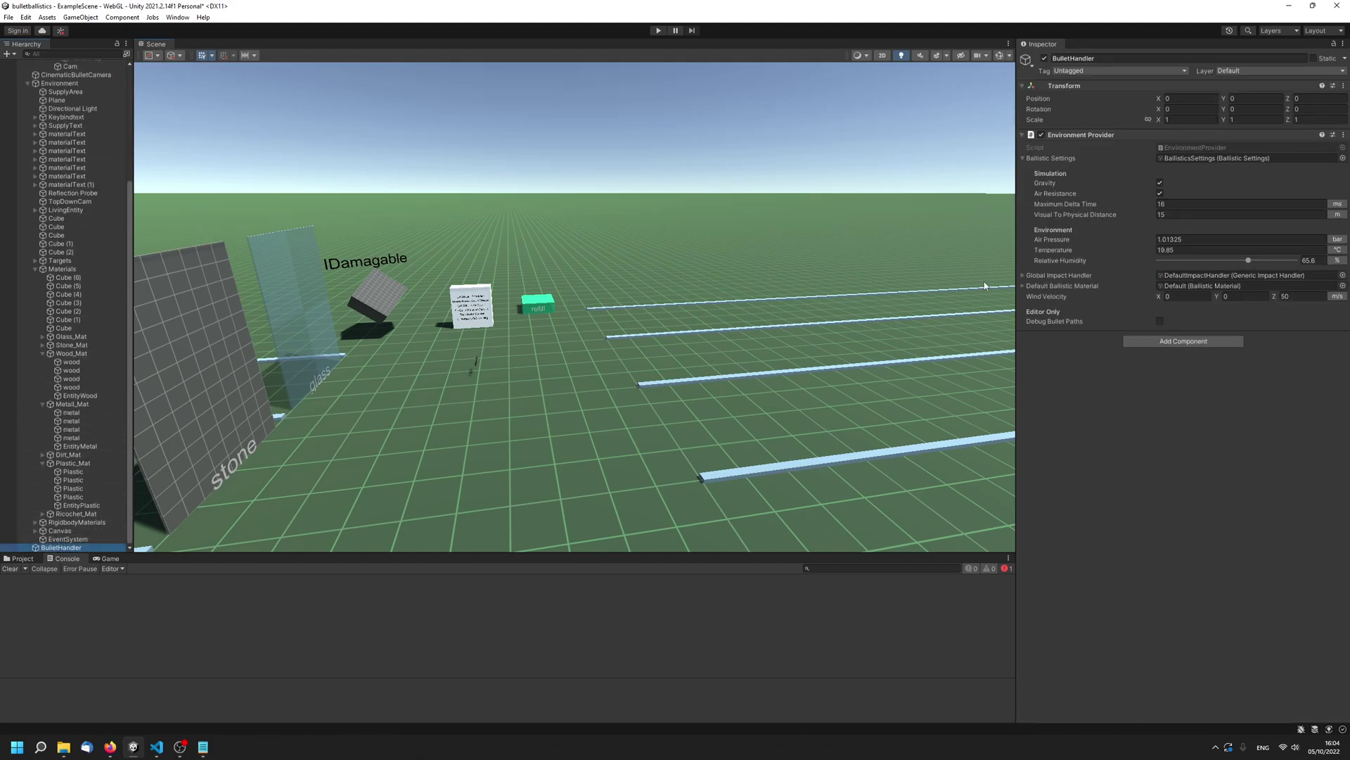
{"action": "left_click", "coordinate": [1064, 286]}
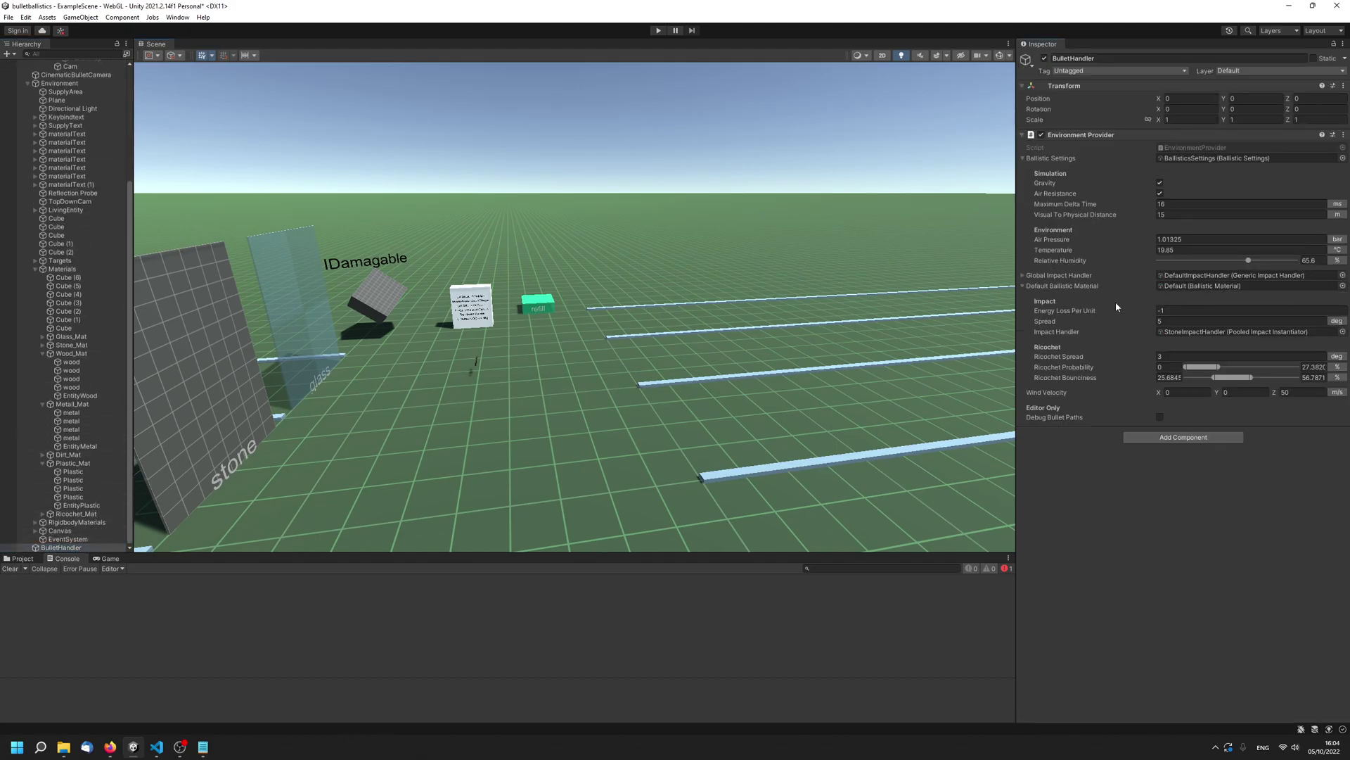
{"action": "left_click", "coordinate": [1048, 287]}
{"action": "left_click", "coordinate": [1047, 275]}
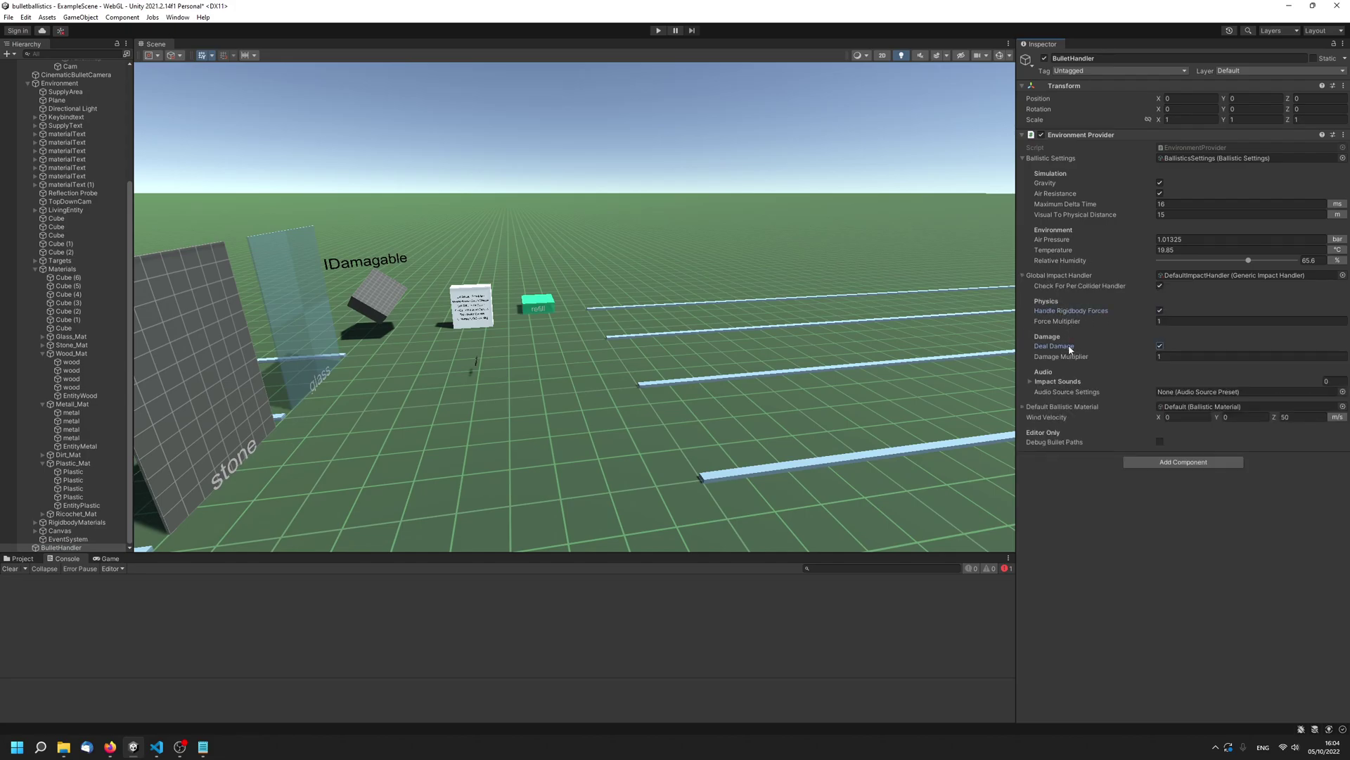
- Run the scene in play mode, fire four M4A1 shots at the instructions sign, and exit play mode
{"action": "left_click", "coordinate": [658, 30]}
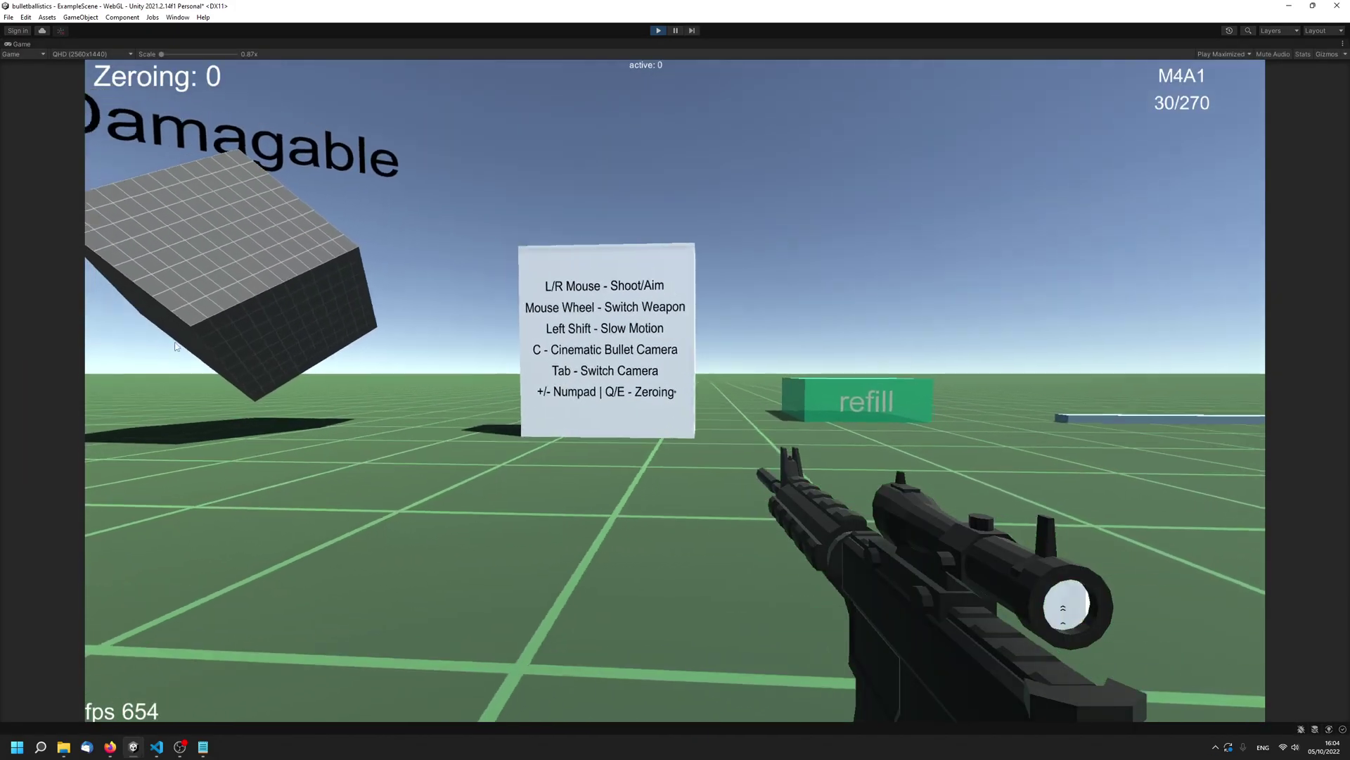
{"action": "left_click", "coordinate": [676, 390]}
{"action": "left_click", "coordinate": [675, 390]}
{"action": "left_click", "coordinate": [675, 391]}
{"action": "left_click", "coordinate": [675, 391]}
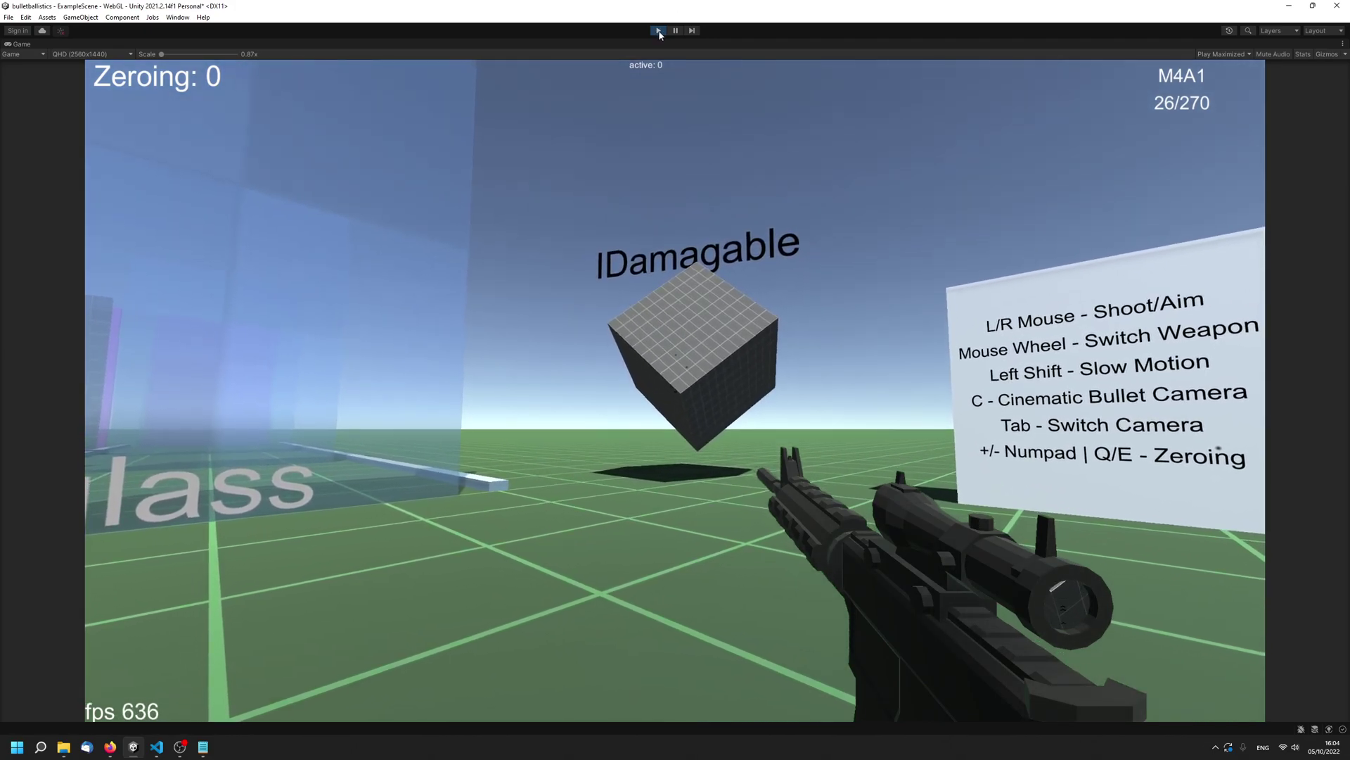
{"action": "left_click", "coordinate": [659, 31]}
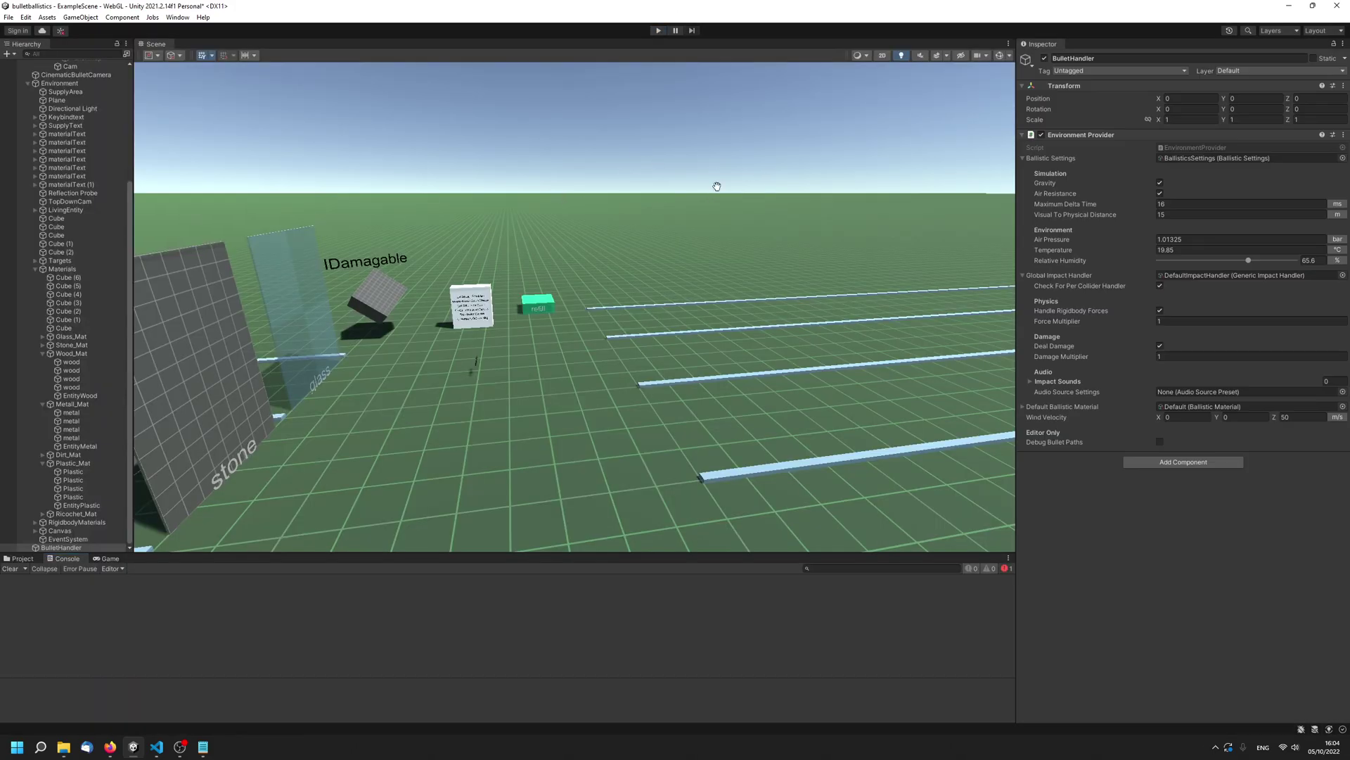
- Select the player's M4A1 weapon, examine its Bullet Spawn Point and Visual Spawn Point fields, and frame the rifle closely in the scene
{"action": "middle_click_drag", "start_coordinate": [717, 186], "coordinate": [735, 220]}
{"action": "scroll", "coordinate": [120, 192], "scroll_direction": "up", "scroll_amount": 5}
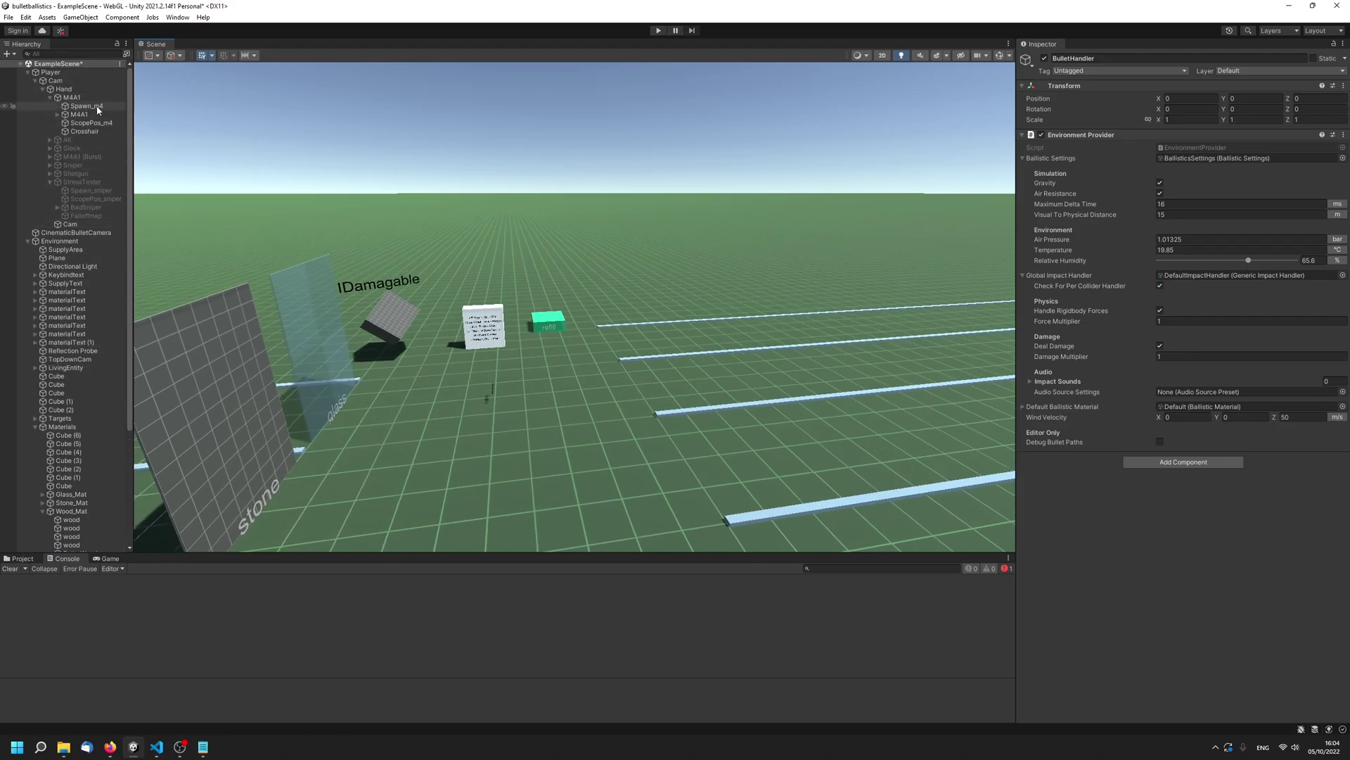
{"action": "left_click", "coordinate": [90, 115]}
{"action": "left_click", "coordinate": [83, 99]}
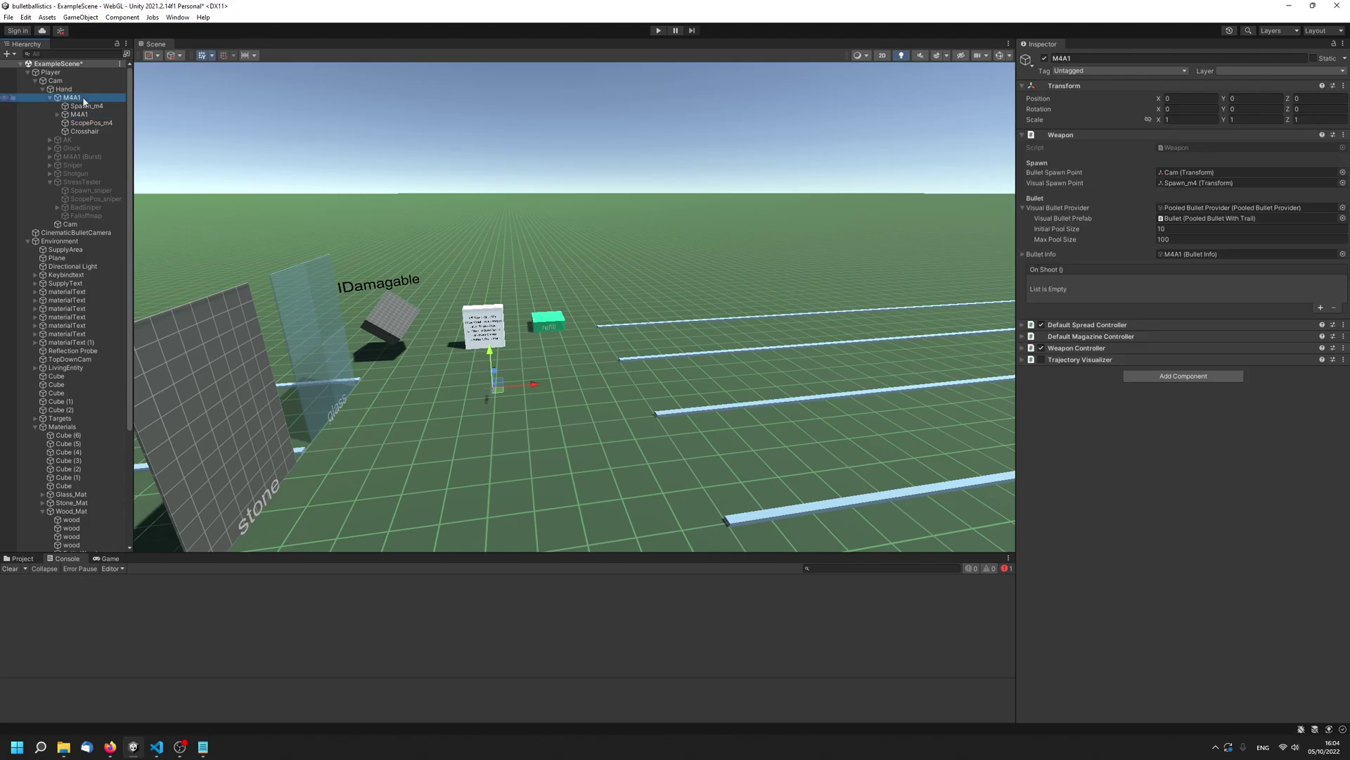
{"action": "left_click", "coordinate": [1076, 175]}
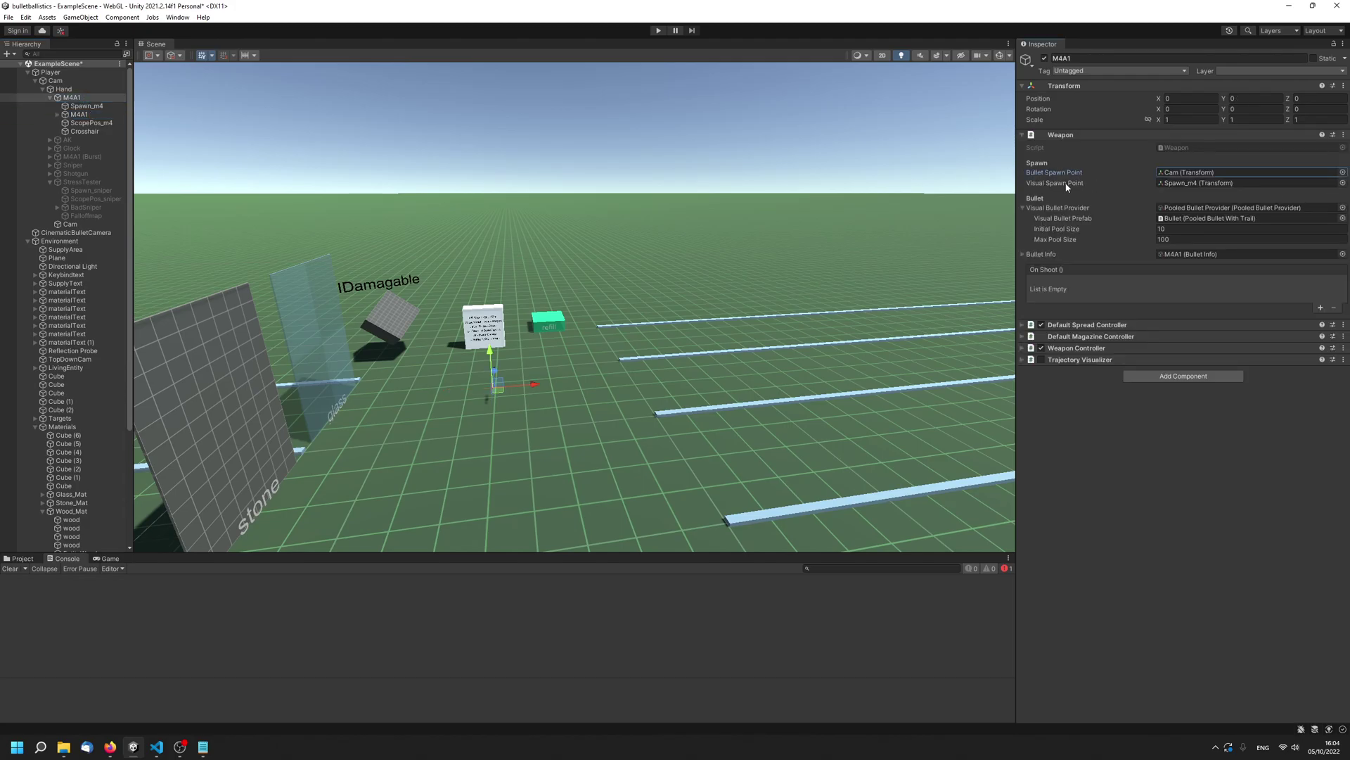
{"action": "left_click", "coordinate": [1067, 184]}
{"action": "scroll", "coordinate": [569, 287], "scroll_direction": "up", "scroll_amount": 5}
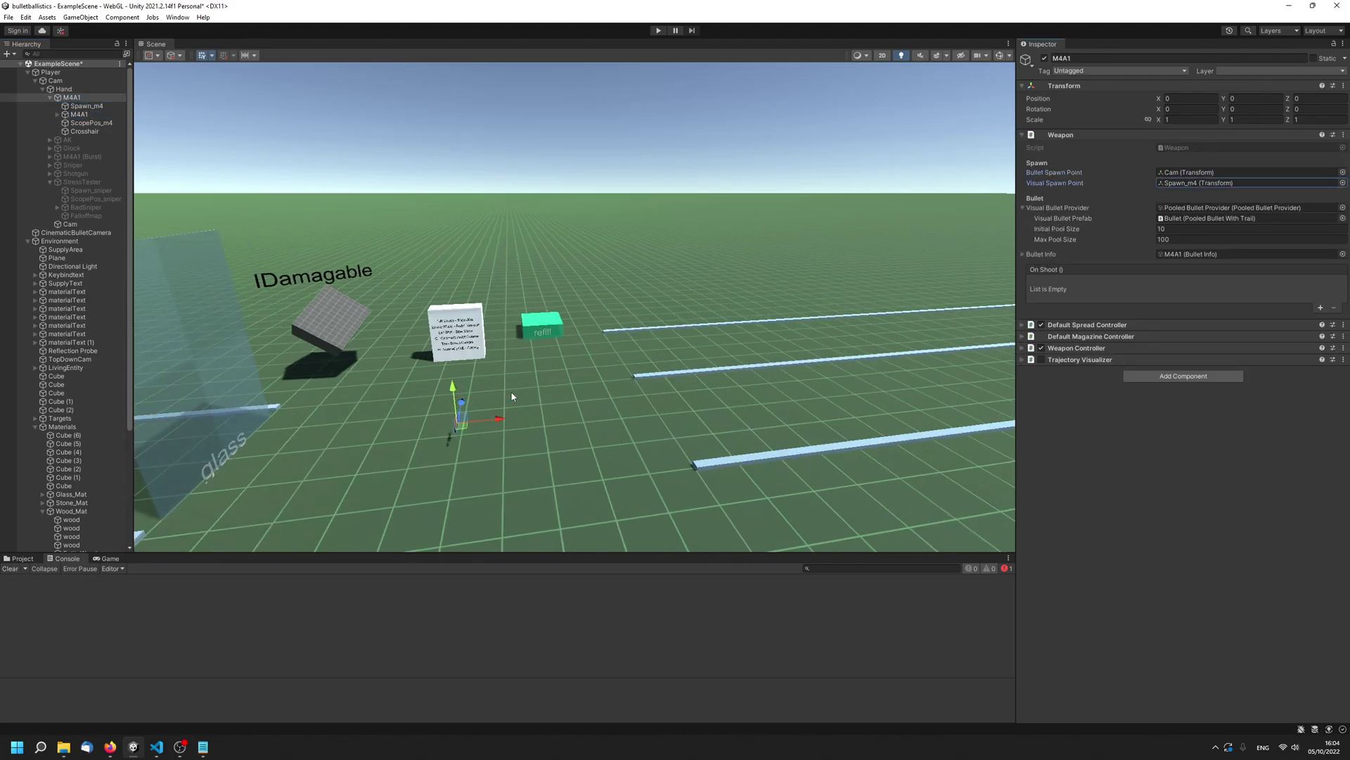
{"action": "middle_click_drag", "start_coordinate": [512, 398], "coordinate": [527, 387]}
{"action": "right_click_drag", "start_coordinate": [598, 313], "coordinate": [579, 374]}
{"action": "scroll", "coordinate": [565, 286], "scroll_direction": "up", "scroll_amount": 4}
{"action": "right_click_drag", "start_coordinate": [565, 290], "coordinate": [605, 299]}
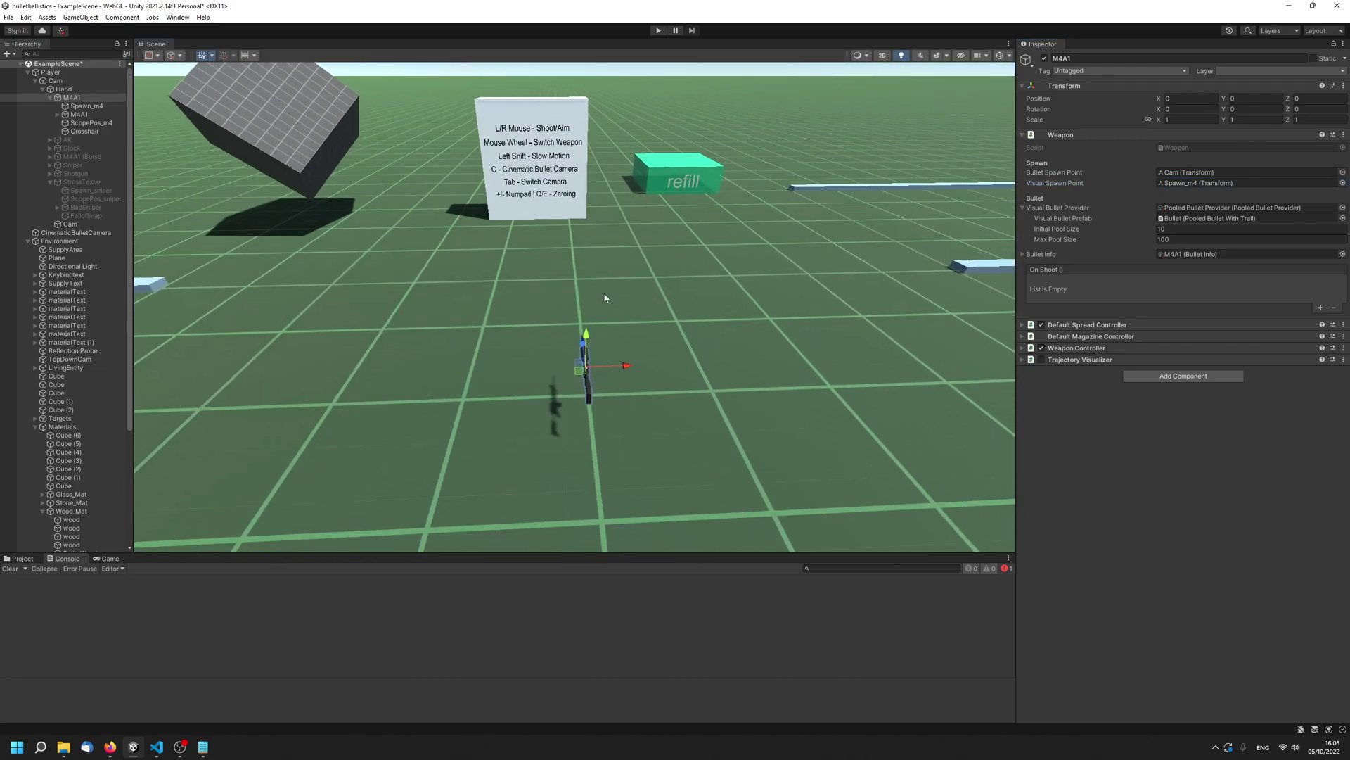
- Enter play mode, walk up to the instructions sign, and fire five M4A1 shots at its edge beside the refill box
{"action": "left_click", "coordinate": [659, 31]}
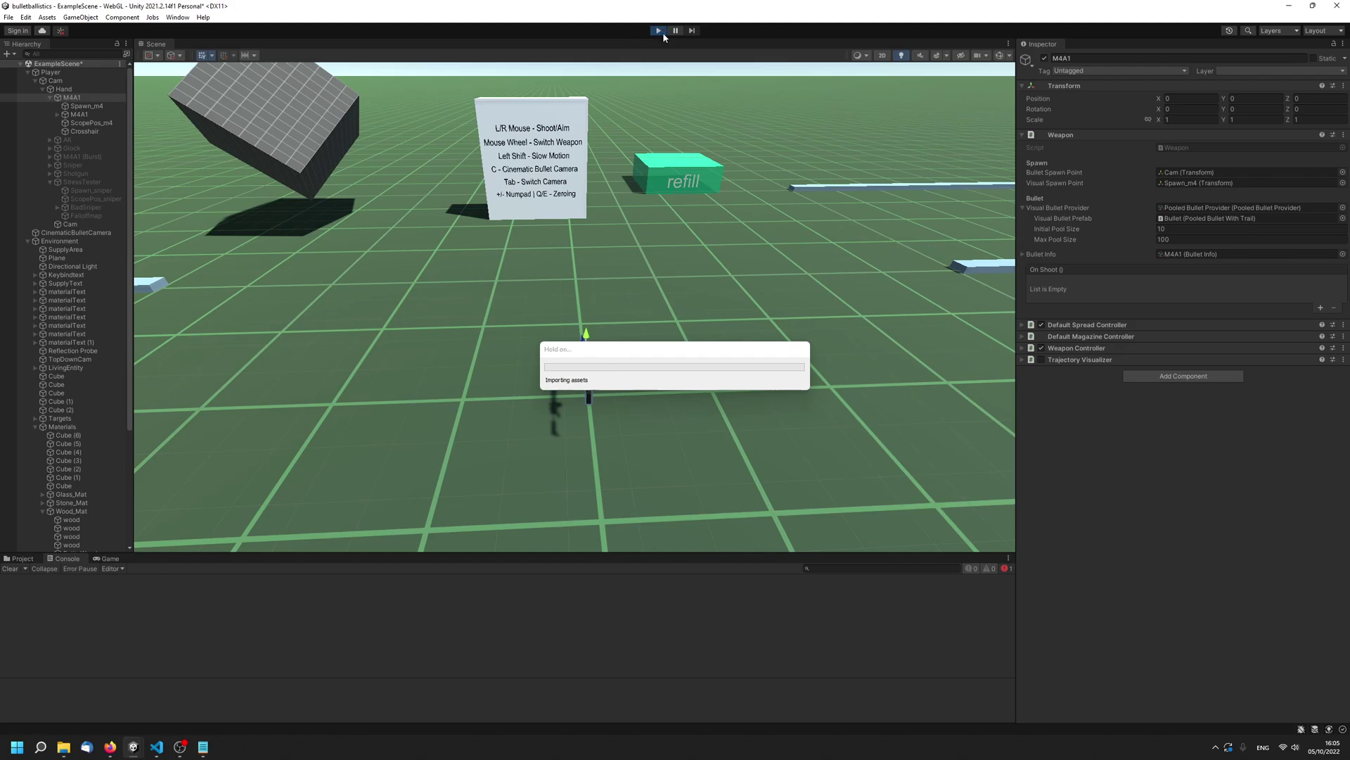
{"action": "key", "text": "w"}
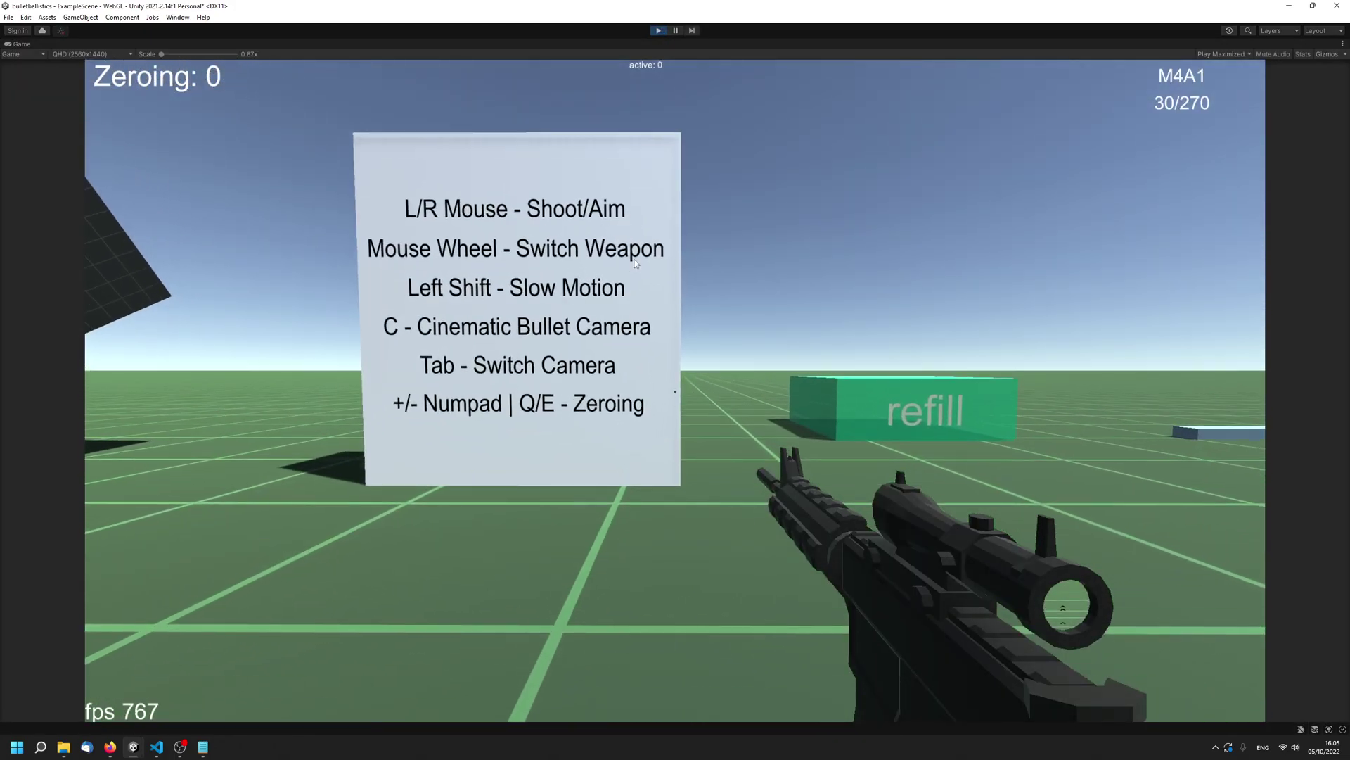
{"action": "left_click", "coordinate": [676, 391]}
{"action": "left_click", "coordinate": [675, 391]}
{"action": "left_click", "coordinate": [675, 391]}
{"action": "left_click", "coordinate": [675, 391]}
{"action": "key", "text": "w"}
{"action": "key", "text": "a"}
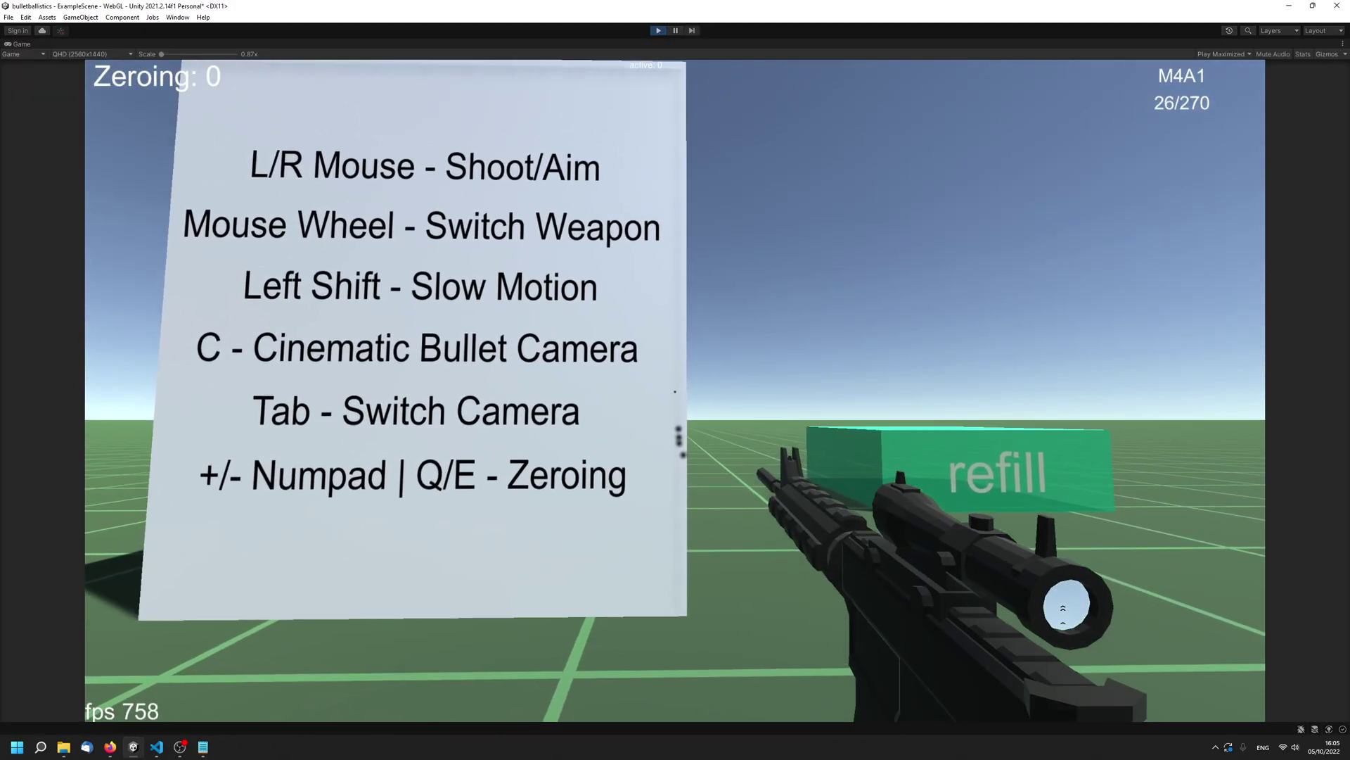
{"action": "left_click", "coordinate": [675, 391]}
{"action": "key", "text": "Escape"}
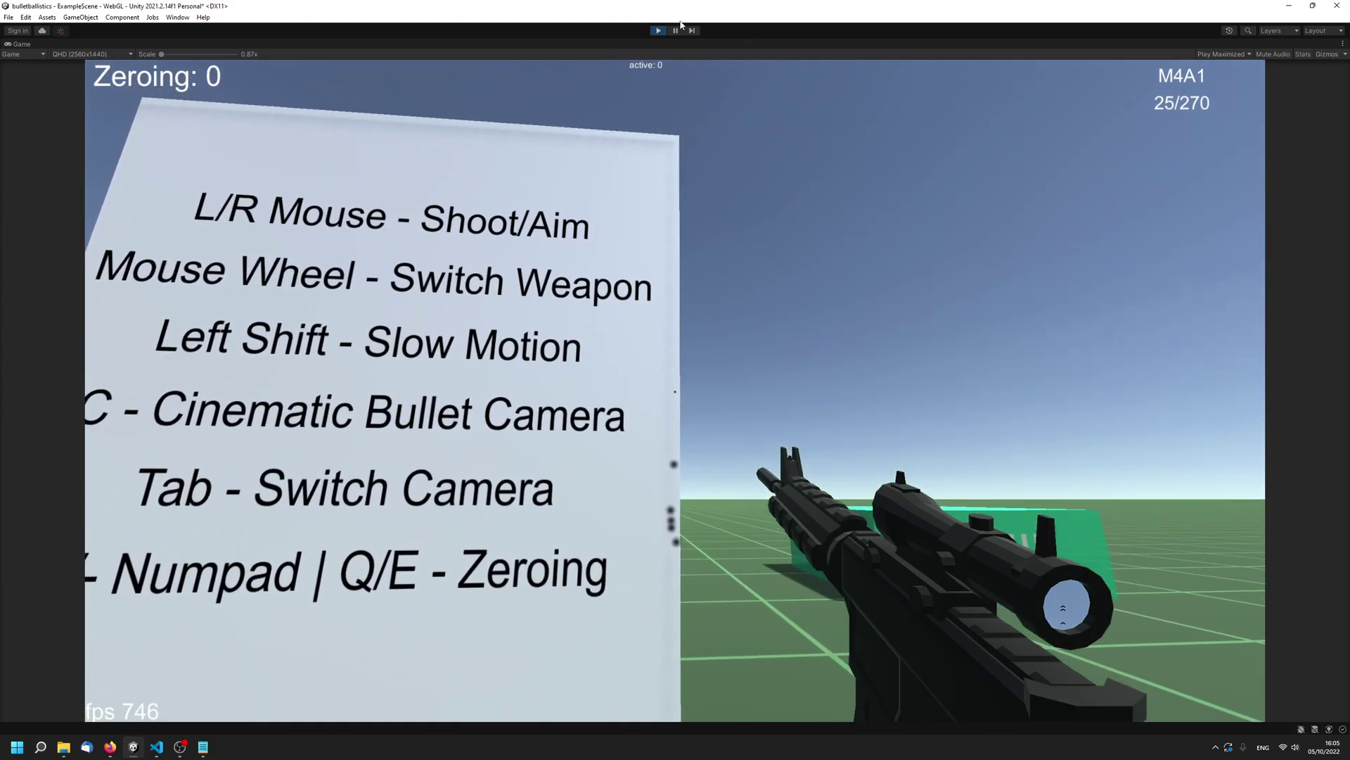
- Pause the running game and examine the M4A1's barrel and the bullet holes in the sign from the Scene view
{"action": "left_click", "coordinate": [676, 30]}
{"action": "middle_click_drag", "start_coordinate": [643, 144], "coordinate": [537, 317]}
{"action": "scroll", "coordinate": [536, 317], "scroll_direction": "up", "scroll_amount": 3}
{"action": "left_click_drag", "start_coordinate": [539, 367], "coordinate": [573, 365], "text": "alt"}
{"action": "scroll", "coordinate": [477, 351], "scroll_direction": "up", "scroll_amount": 3}
{"action": "scroll", "coordinate": [486, 352], "scroll_direction": "up", "scroll_amount": 2}
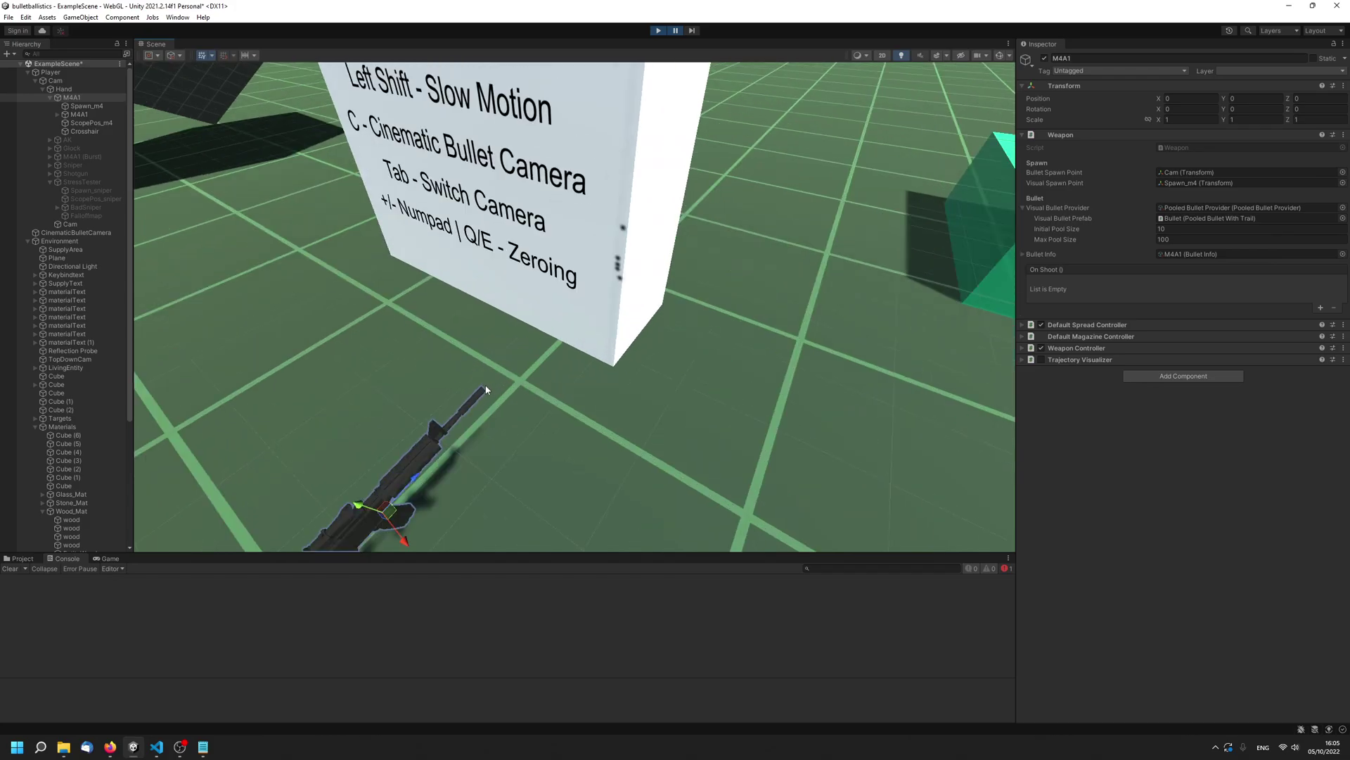
{"action": "middle_click_drag", "start_coordinate": [493, 381], "coordinate": [503, 398]}
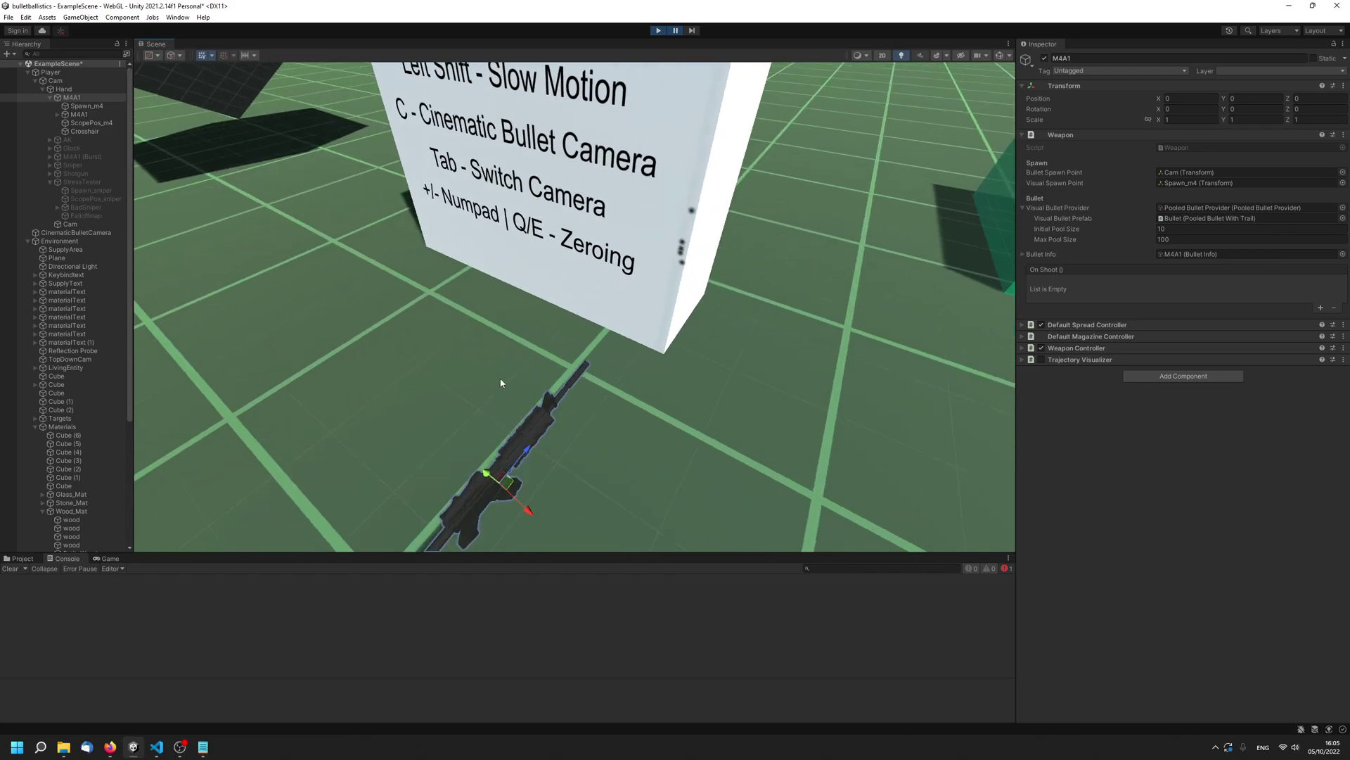
- Compare the Cam object used as bullet origin with the Visual Spawn Point assigned on the M4A1
{"action": "left_click", "coordinate": [88, 81]}
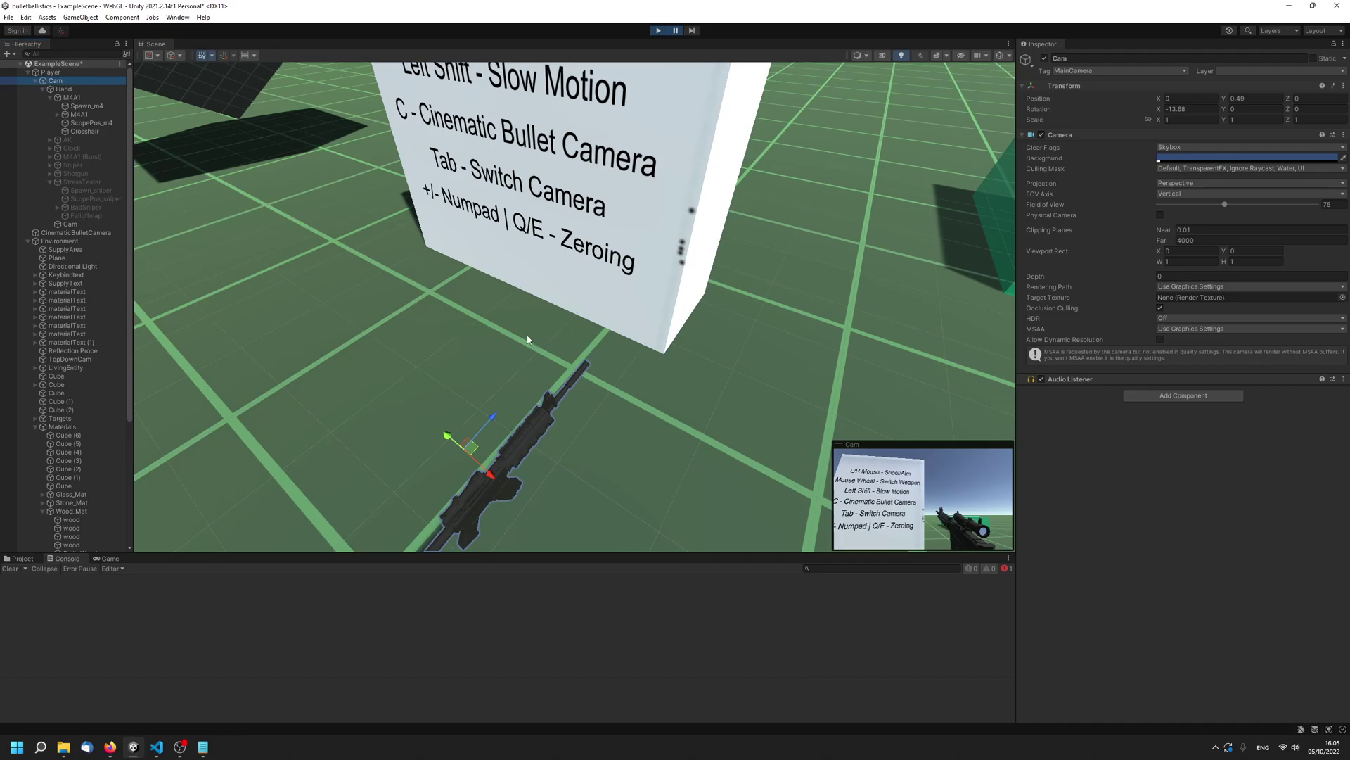
{"action": "left_click", "coordinate": [76, 97]}
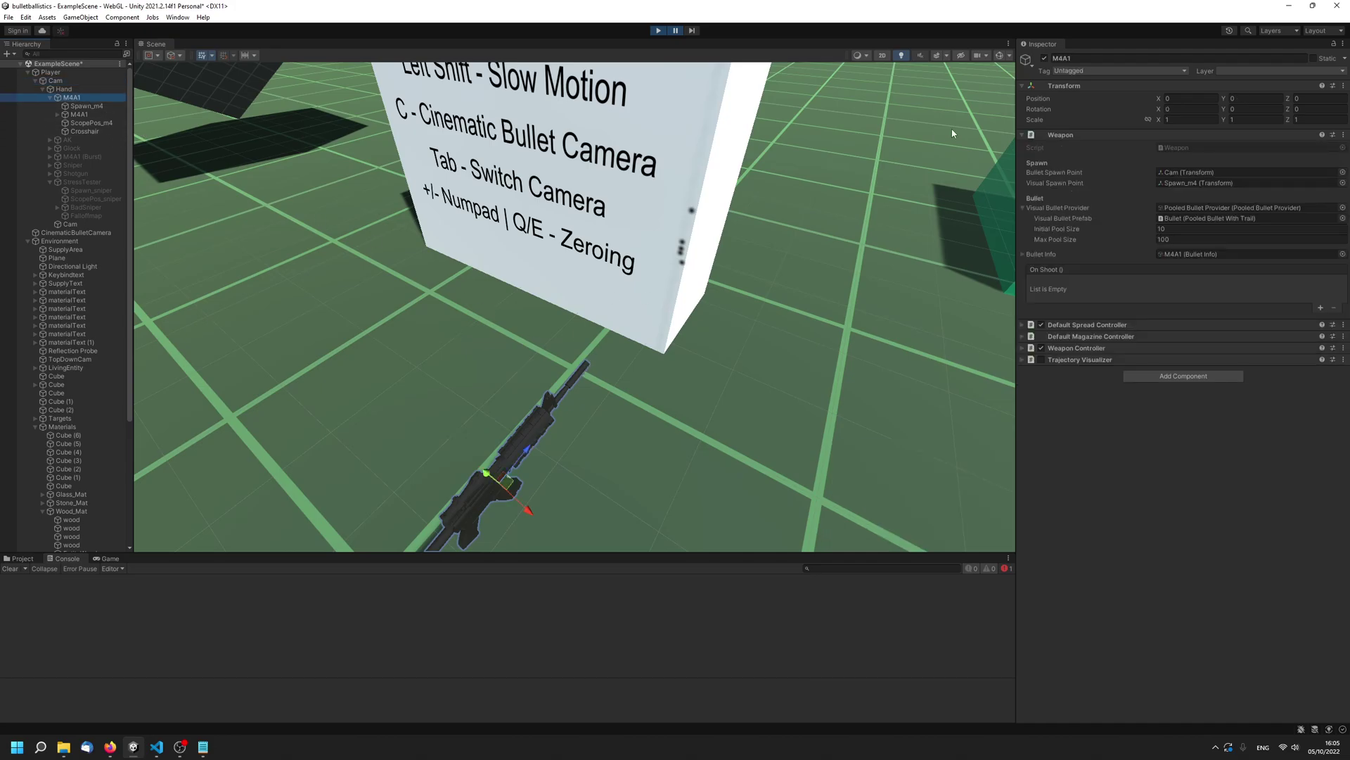
{"action": "left_click", "coordinate": [1062, 182]}
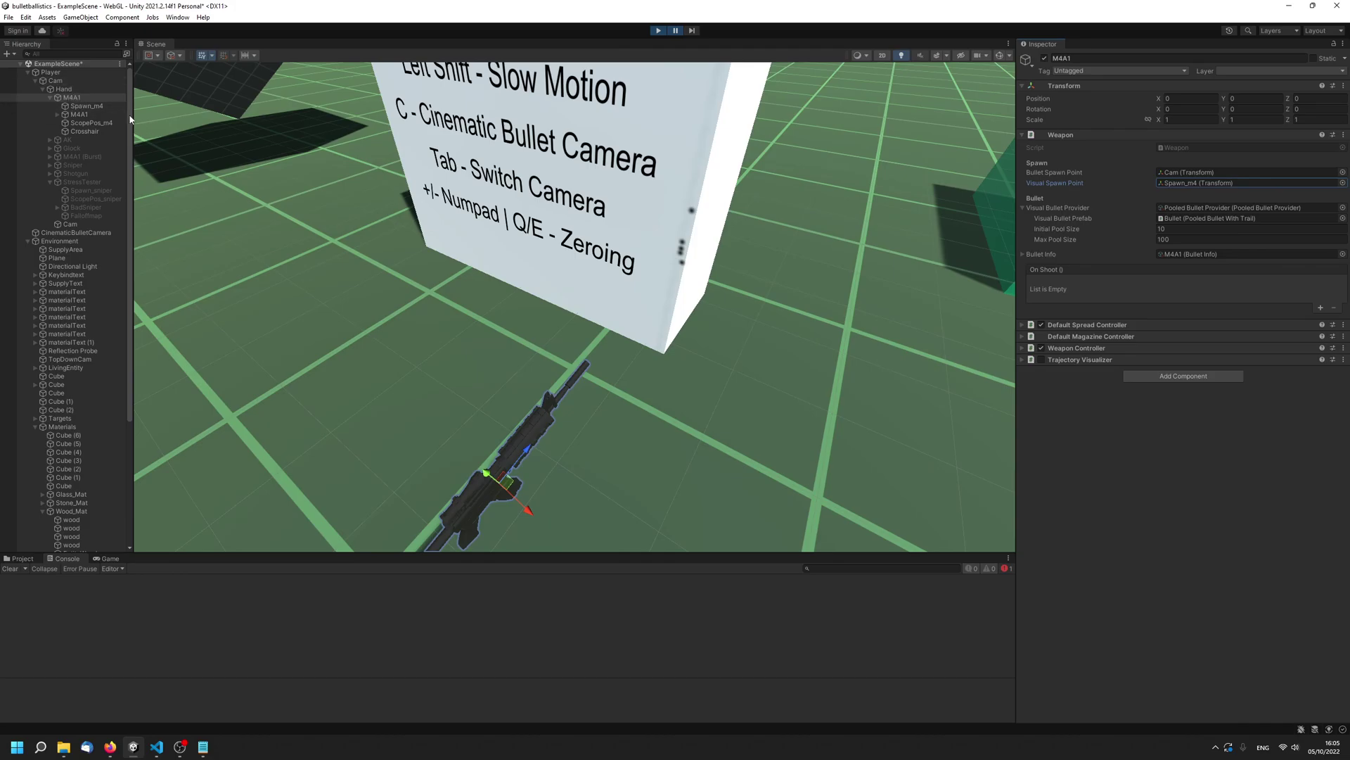
- Move the Spawn_m4 object sideways away from the rifle to an X position of 0.913 and enlarge the Scene view
{"action": "left_click", "coordinate": [99, 105]}
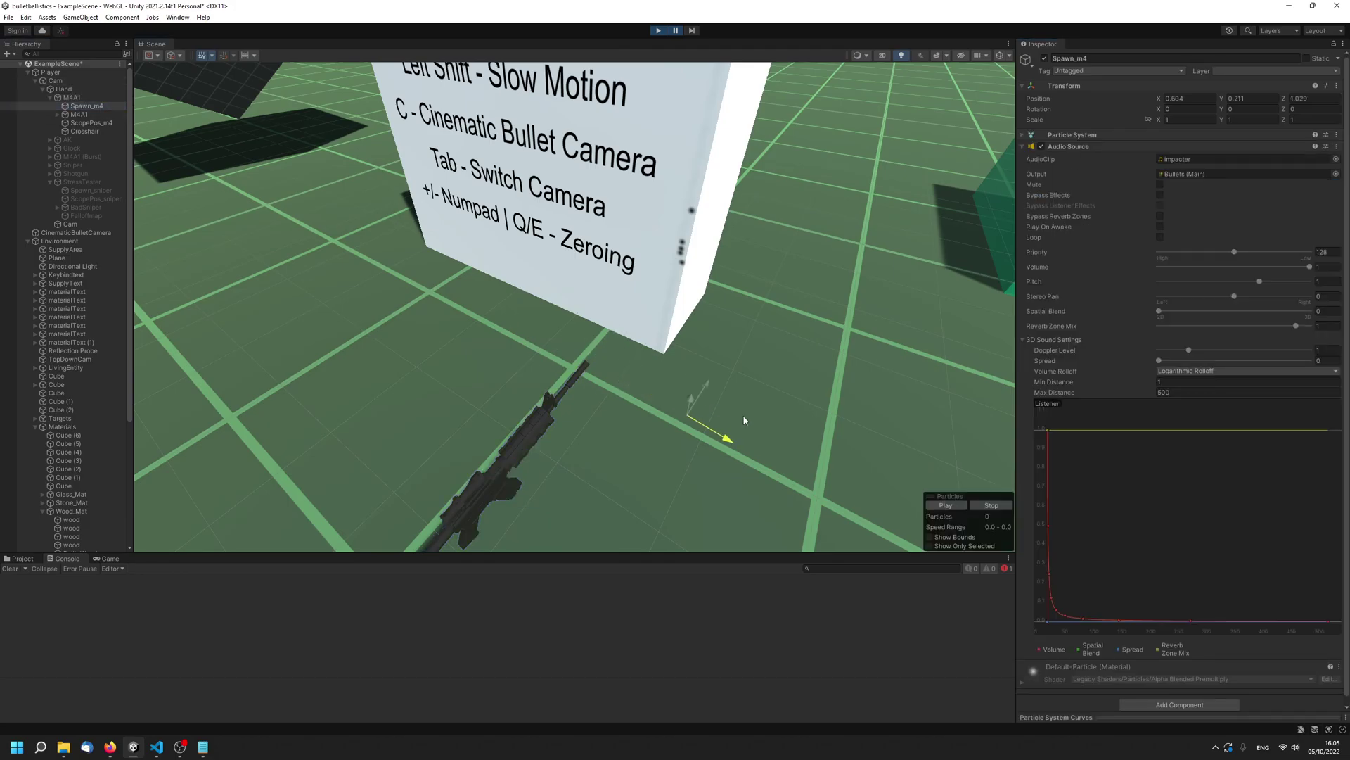
{"action": "left_click_drag", "start_coordinate": [745, 420], "coordinate": [809, 445]}
{"action": "left_click_drag", "start_coordinate": [655, 553], "coordinate": [552, 622]}
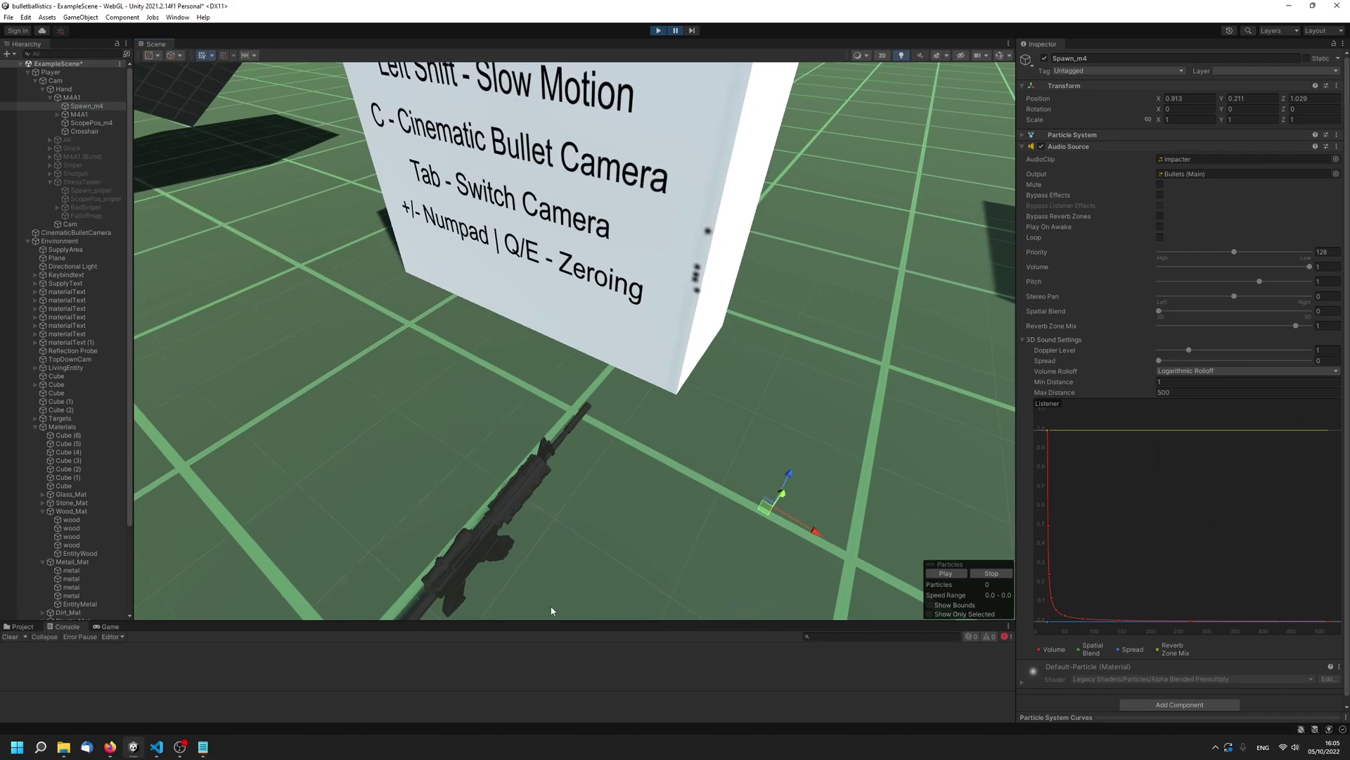
- Show the Game view below the scene, set it to Play Focused, and continue the game
{"action": "left_click", "coordinate": [109, 626]}
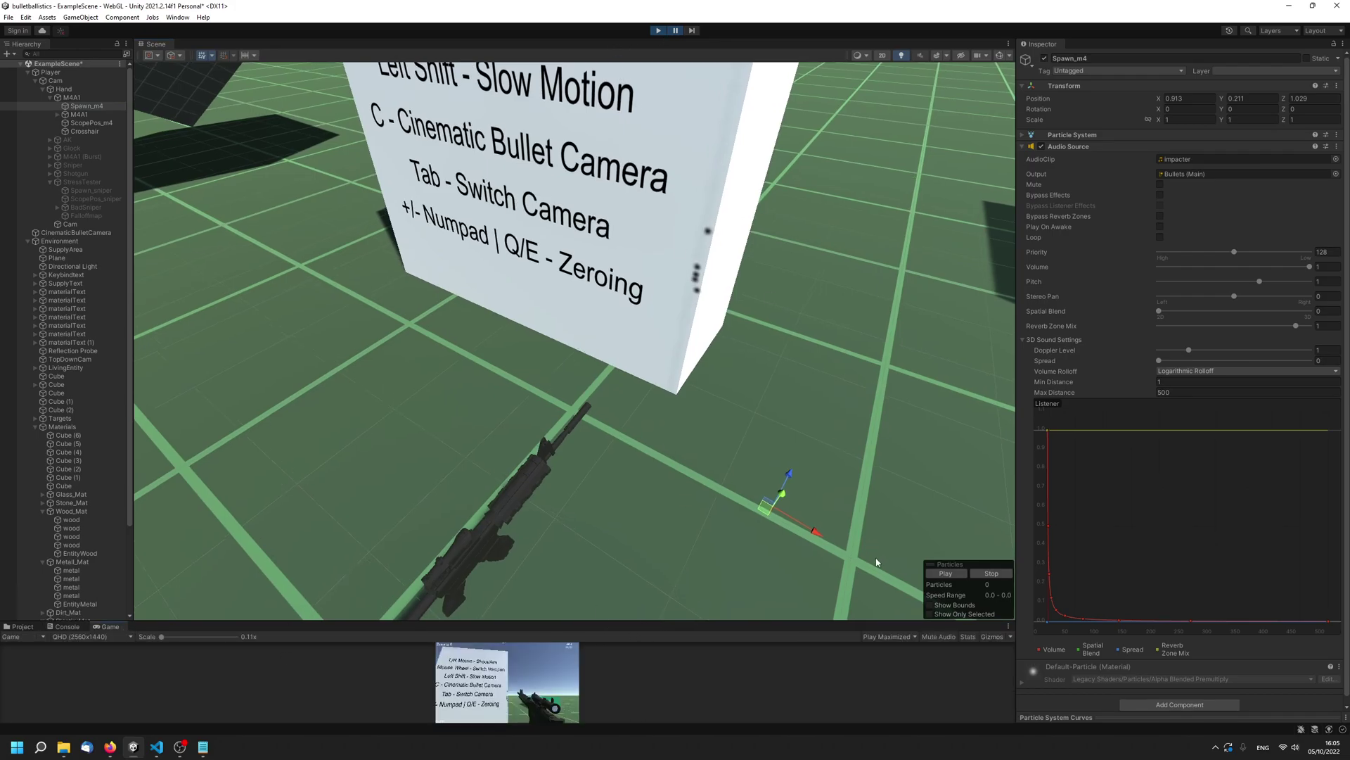
{"action": "left_click", "coordinate": [888, 637]}
{"action": "left_click", "coordinate": [904, 651]}
{"action": "left_click", "coordinate": [559, 692]}
{"action": "key", "text": "d"}
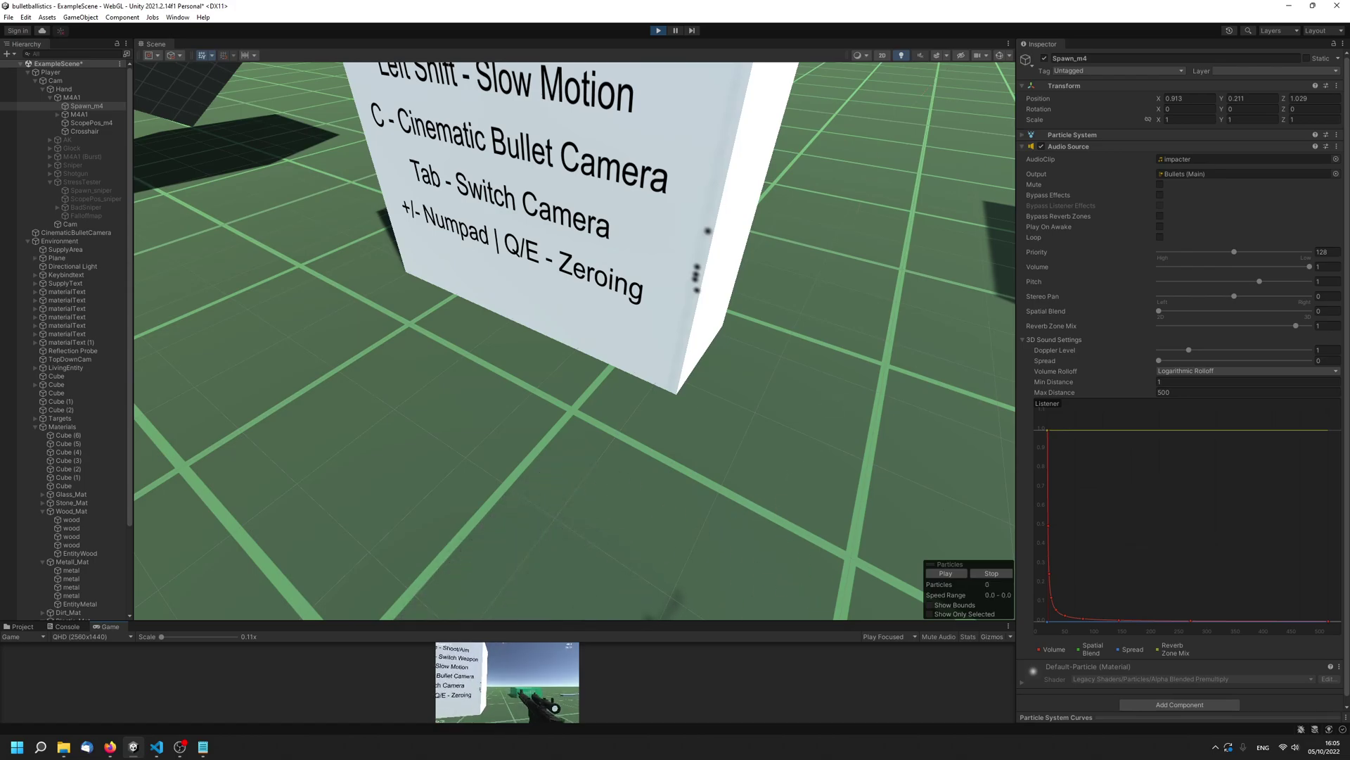
- Fire the M4A1 in slow motion while watching the bullets around the offset Spawn_m4 in the Scene view
{"action": "key", "text": "Escape"}
{"action": "middle_click_drag", "start_coordinate": [437, 443], "coordinate": [455, 398]}
{"action": "right_click_drag", "start_coordinate": [455, 398], "coordinate": [512, 404]}
{"action": "scroll", "coordinate": [512, 404], "scroll_direction": "down", "scroll_amount": 5}
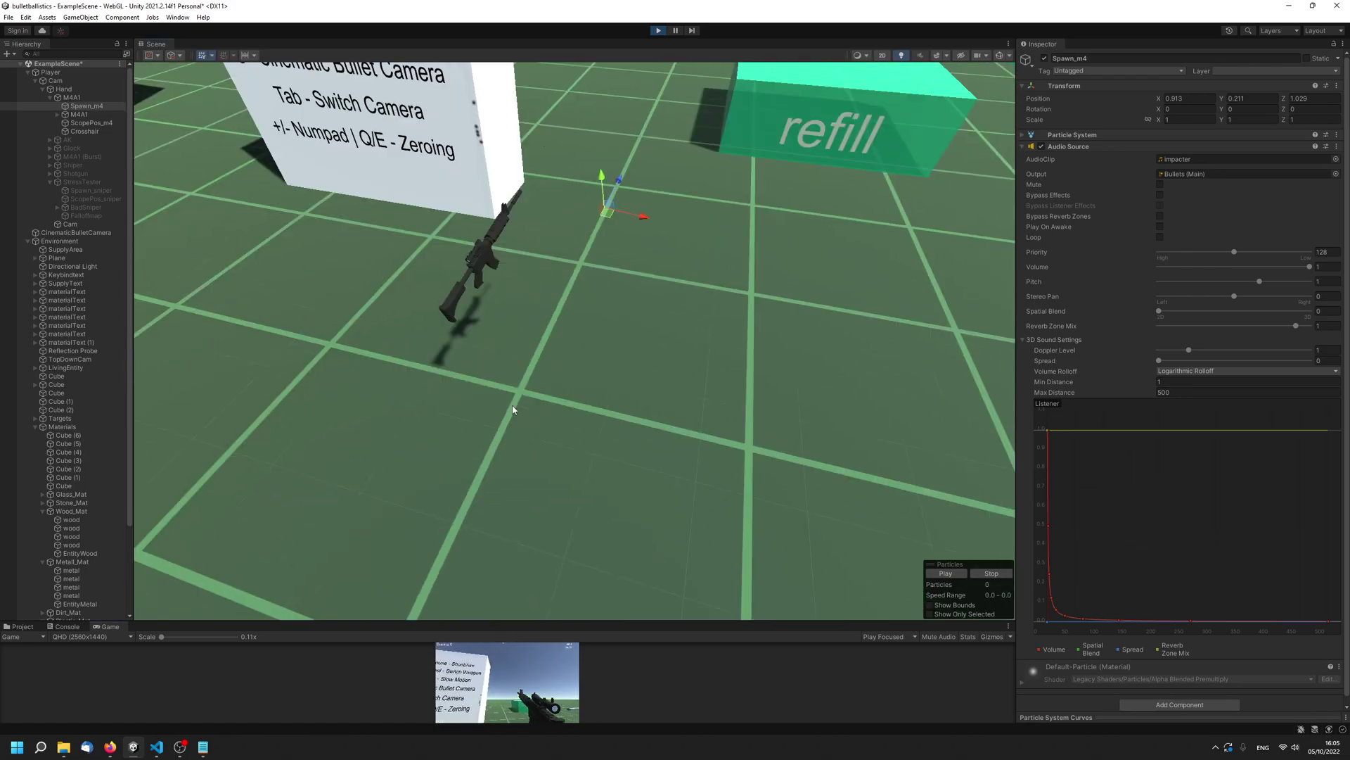
{"action": "middle_click_drag", "start_coordinate": [512, 403], "coordinate": [585, 412]}
{"action": "scroll", "coordinate": [585, 413], "scroll_direction": "up", "scroll_amount": 4}
{"action": "scroll", "coordinate": [588, 413], "scroll_direction": "down", "scroll_amount": 2}
{"action": "right_click_drag", "start_coordinate": [591, 414], "coordinate": [663, 405]}
{"action": "scroll", "coordinate": [650, 420], "scroll_direction": "up", "scroll_amount": 3}
{"action": "left_click", "coordinate": [538, 681]}
{"action": "key", "text": "shift"}
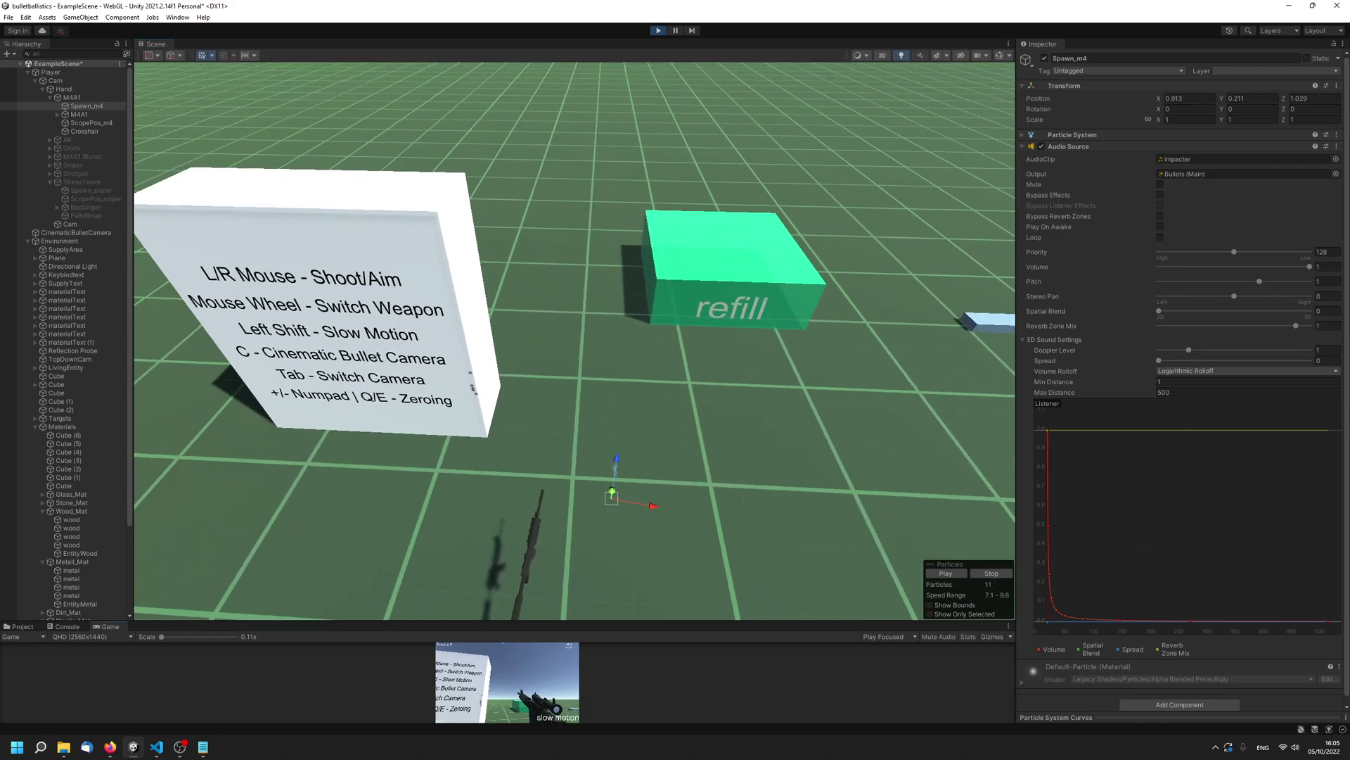
{"action": "key", "text": "shift"}
{"action": "left_click", "coordinate": [507, 682]}
{"action": "key", "text": "shift"}
{"action": "left_click", "coordinate": [507, 682]}
- Show BulletHandler's Environment Provider and collapse its Global Impact Handler to examine the Simulation and Environment settings
{"action": "scroll", "coordinate": [98, 593], "scroll_direction": "down", "scroll_amount": 5}
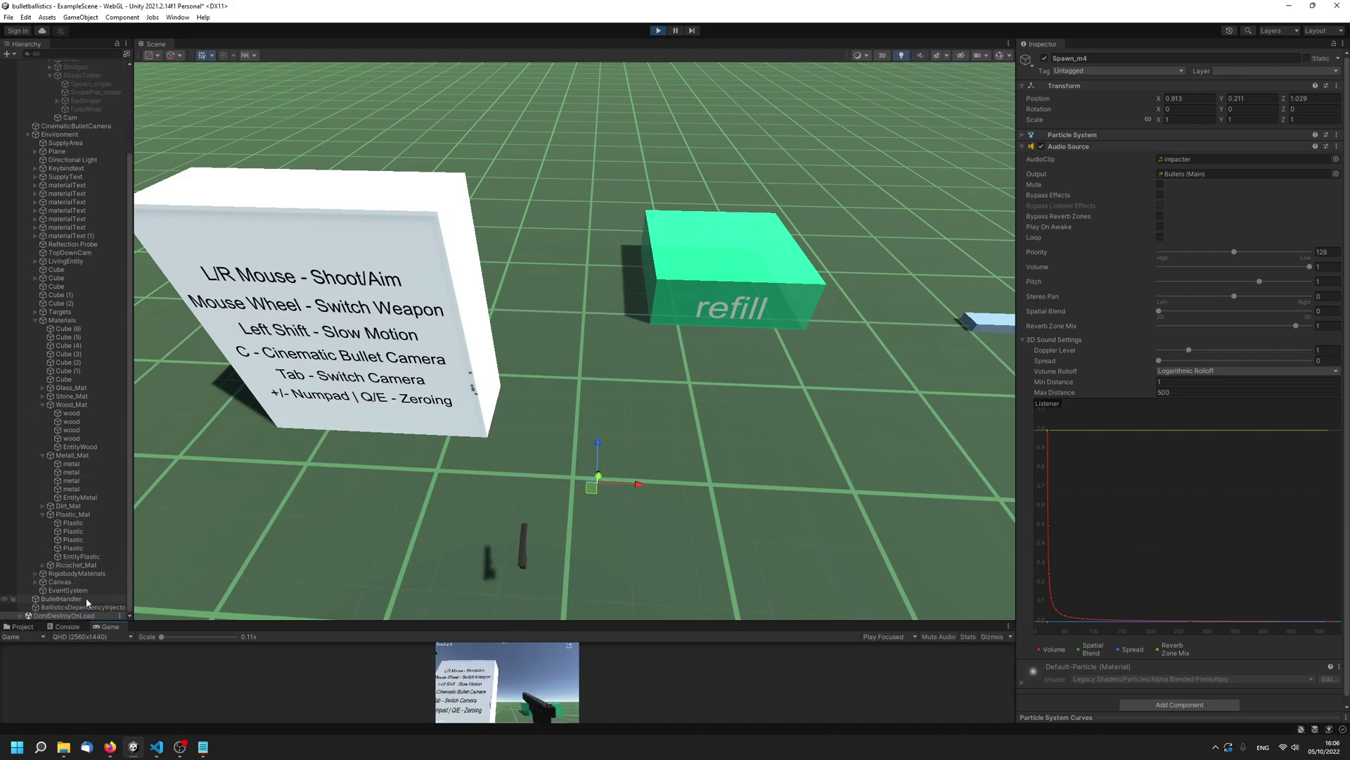
{"action": "left_click", "coordinate": [92, 599]}
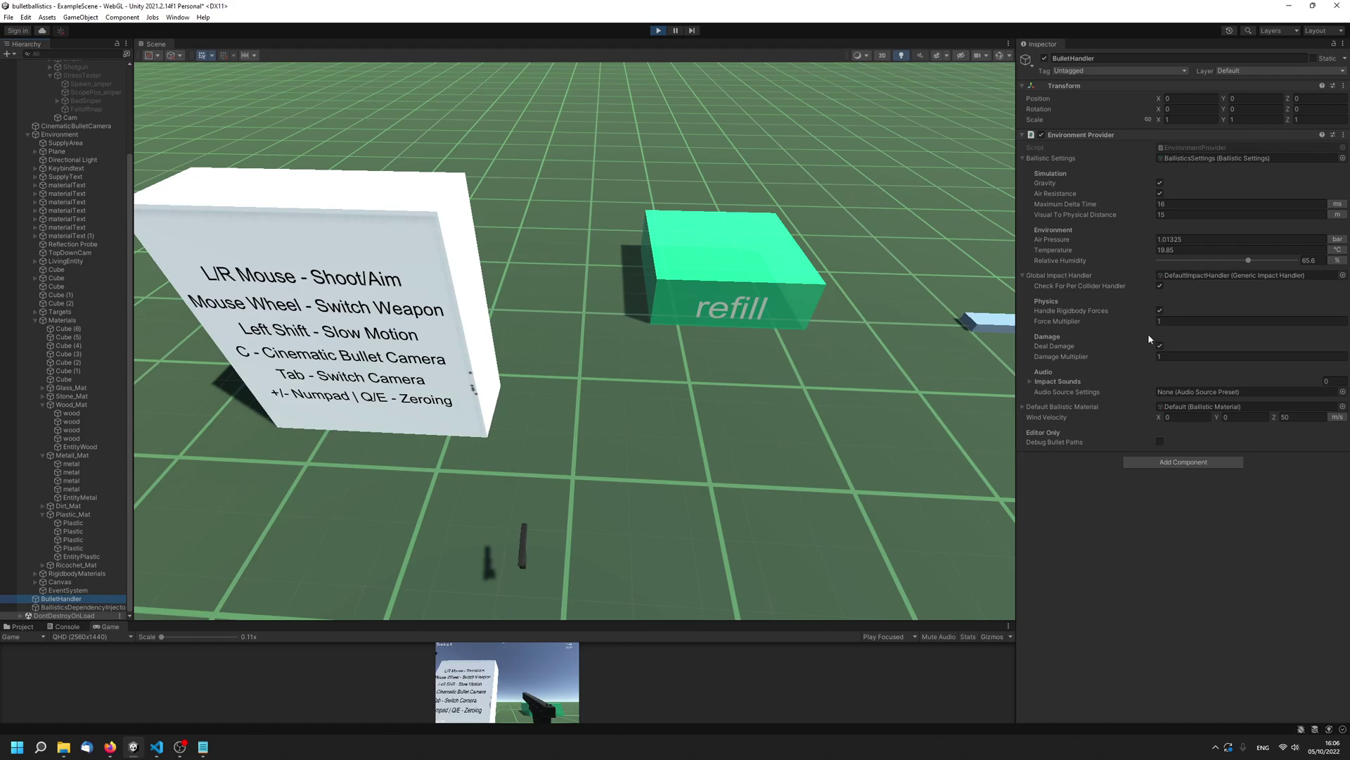
{"action": "left_click", "coordinate": [1052, 275]}
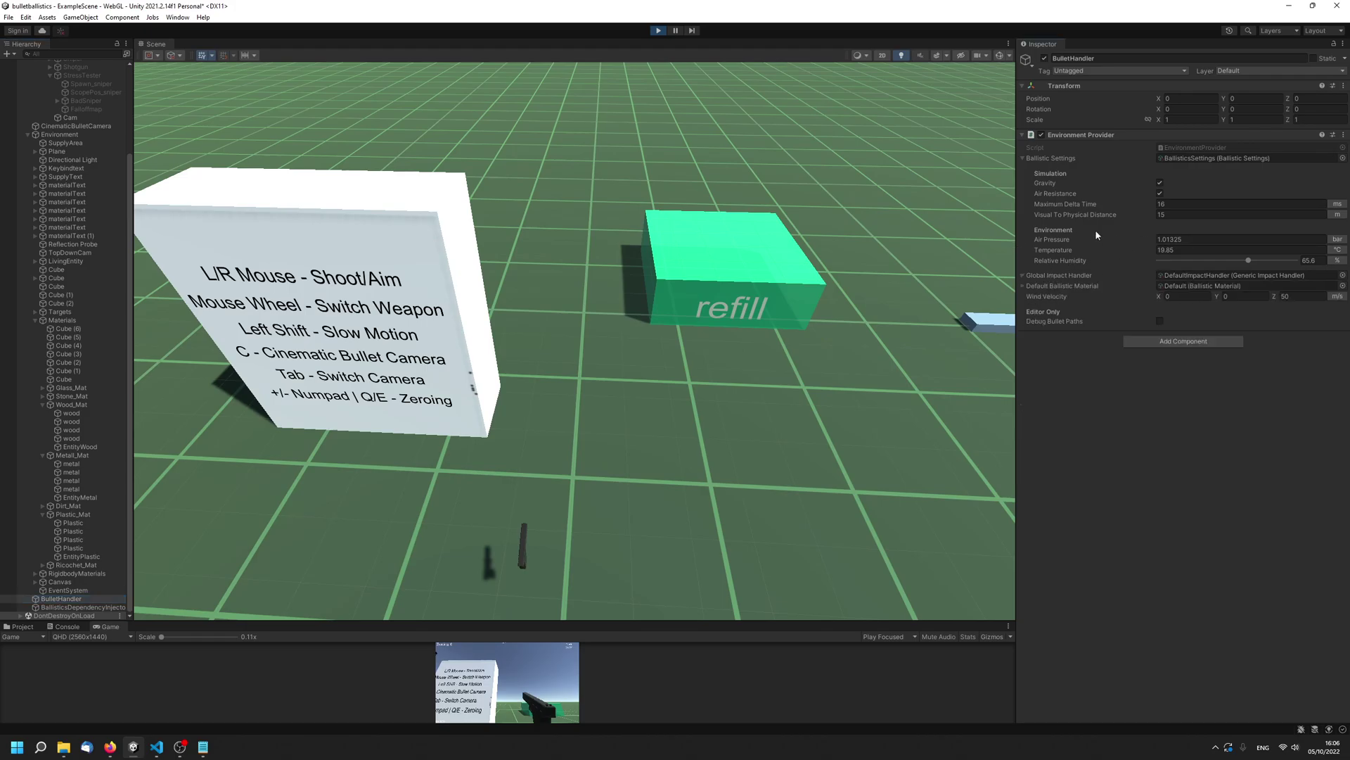
- Set BulletHandler's Visual To Physical Distance to 30 m and switch the player's weapon to the scoped rifle in the running game
{"action": "left_click", "coordinate": [1157, 215]}
{"action": "left_click", "coordinate": [492, 675]}
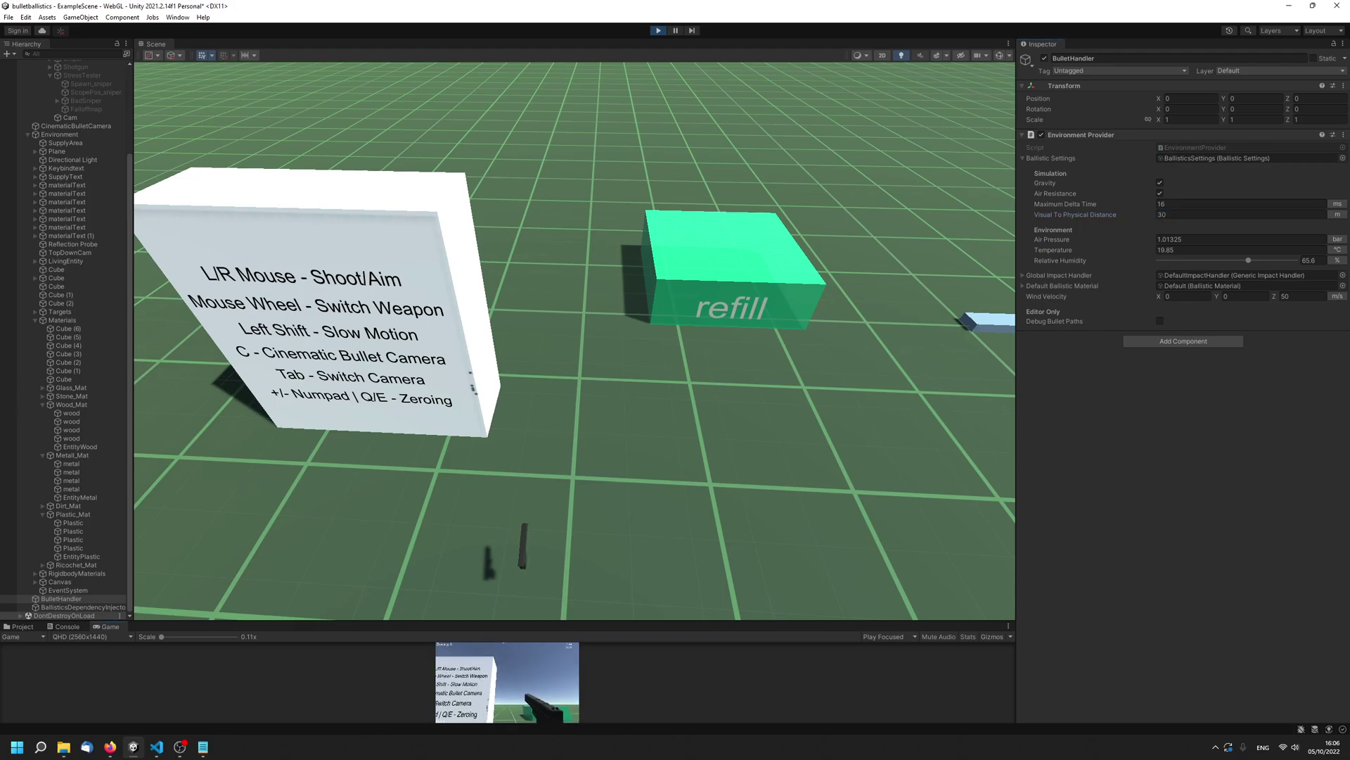
{"action": "scroll", "coordinate": [508, 682], "scroll_direction": "up", "scroll_amount": 4}
{"action": "scroll", "coordinate": [507, 682], "scroll_direction": "down", "scroll_amount": 2}
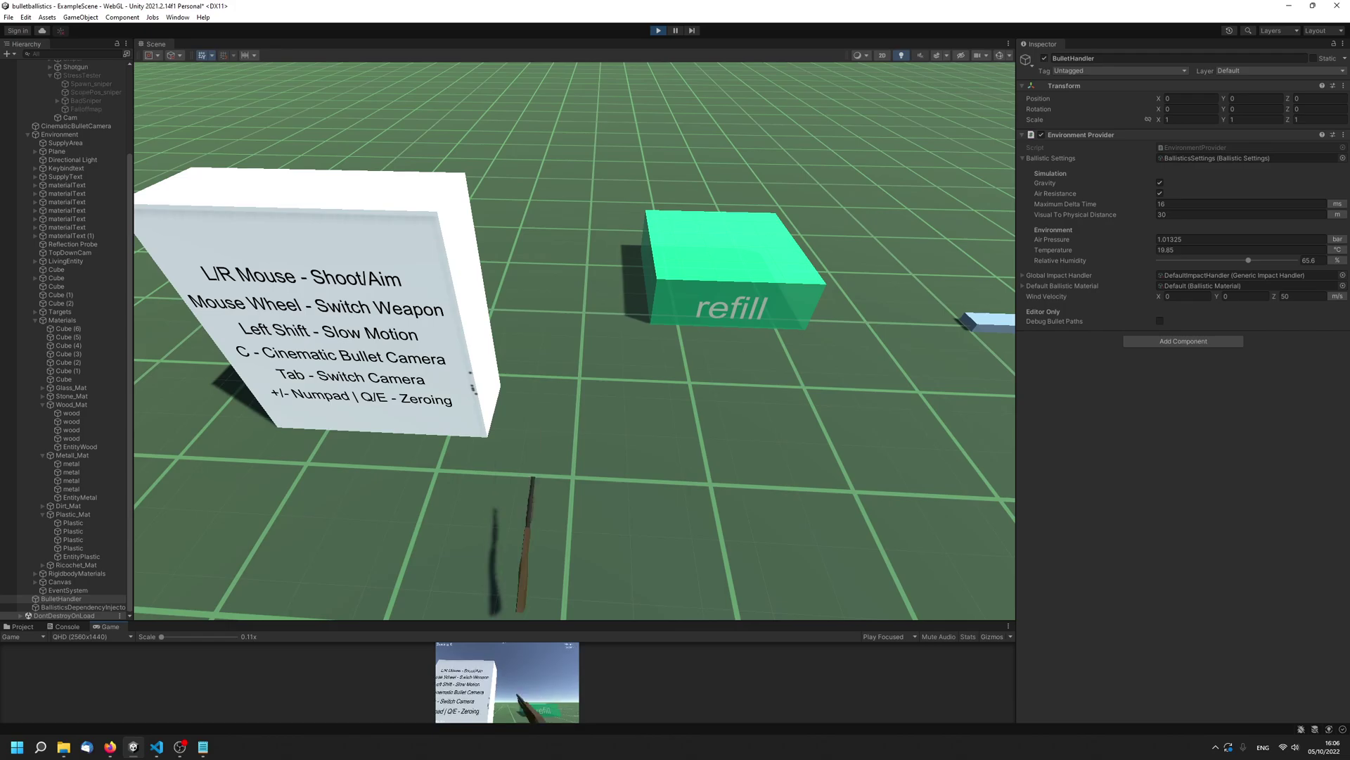
{"action": "scroll", "coordinate": [507, 682], "scroll_direction": "down", "scroll_amount": 2}
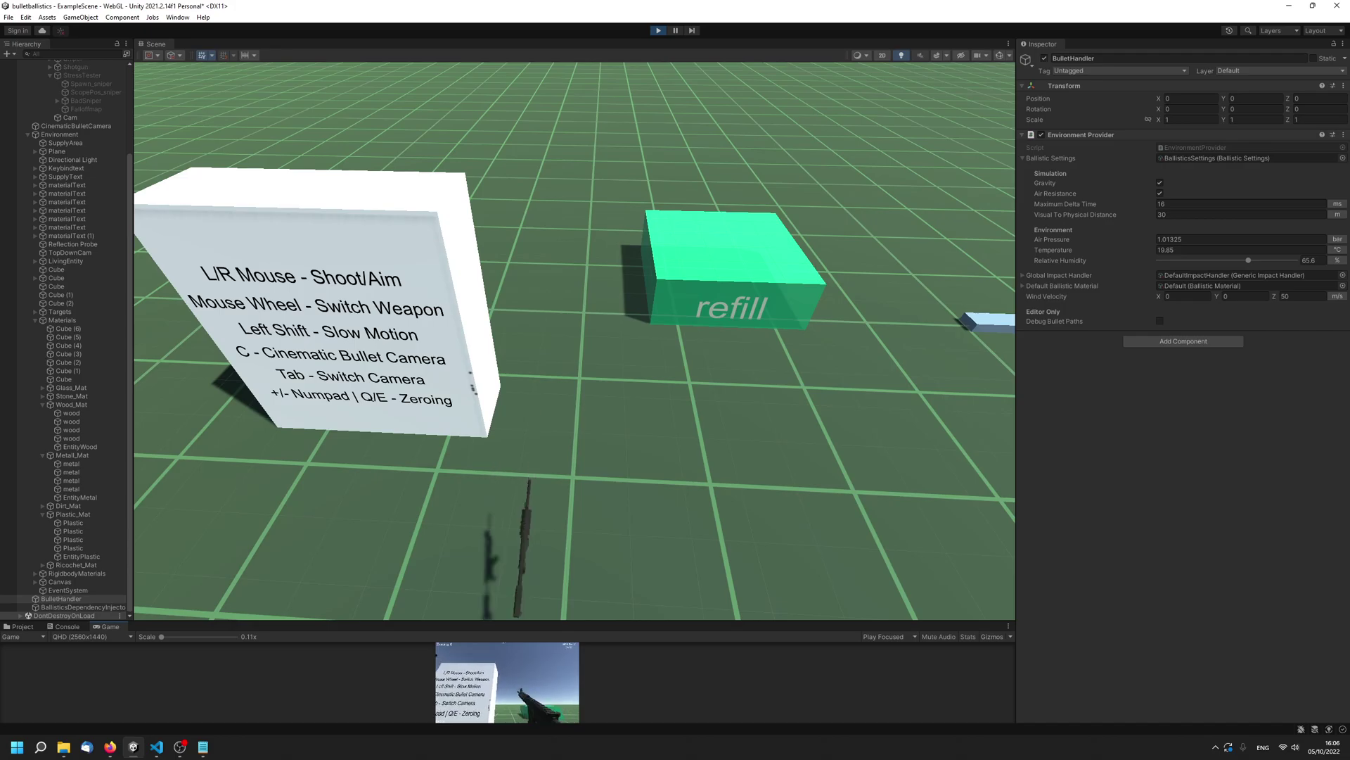
{"action": "scroll", "coordinate": [507, 682], "scroll_direction": "down", "scroll_amount": 1}
{"action": "scroll", "coordinate": [507, 683], "scroll_direction": "down", "scroll_amount": 1}
- Fire the scoped rifle in slow motion while watching the bullets' path in the Scene view, and stop the game
{"action": "key", "text": "shift"}
{"action": "left_click", "coordinate": [507, 682]}
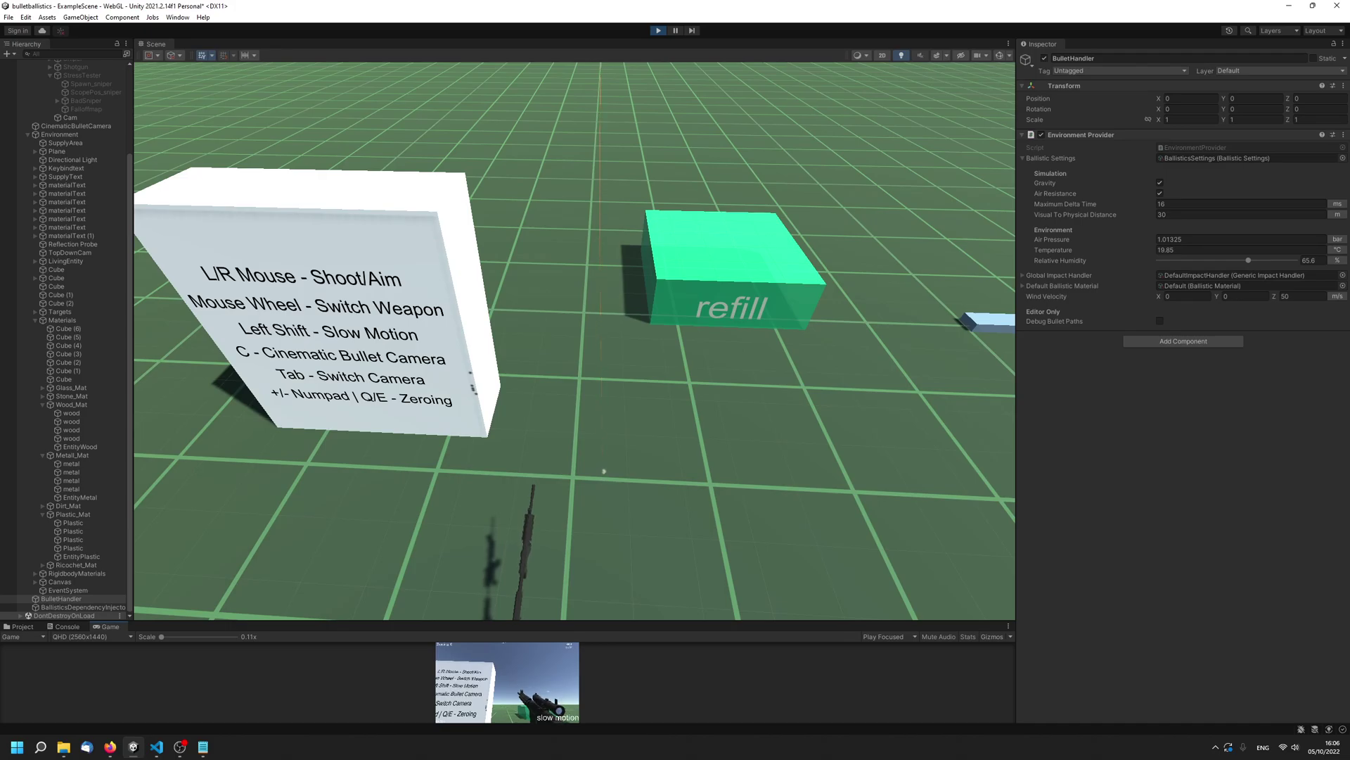
{"action": "left_click", "coordinate": [507, 682]}
{"action": "key", "text": "shift"}
{"action": "left_click", "coordinate": [507, 682]}
{"action": "key", "text": "Escape"}
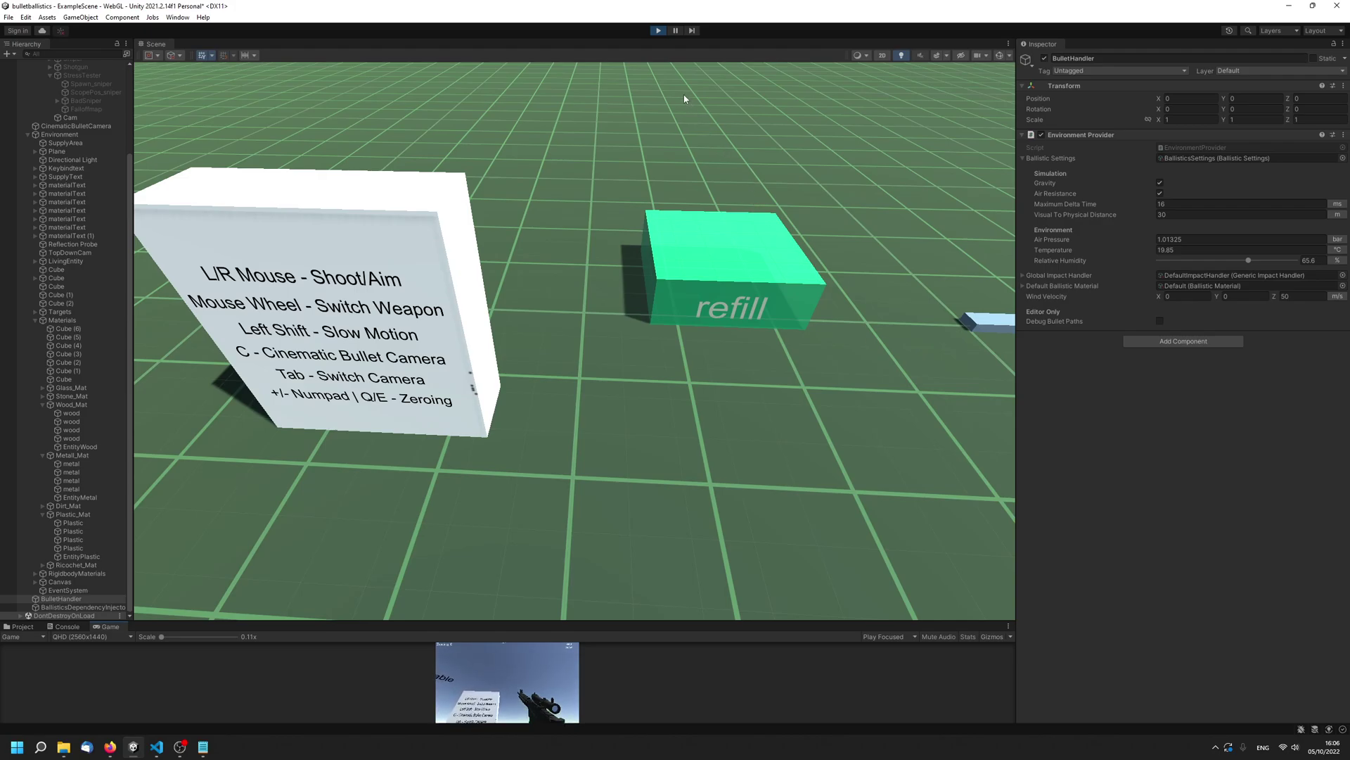
{"action": "left_click", "coordinate": [657, 31]}
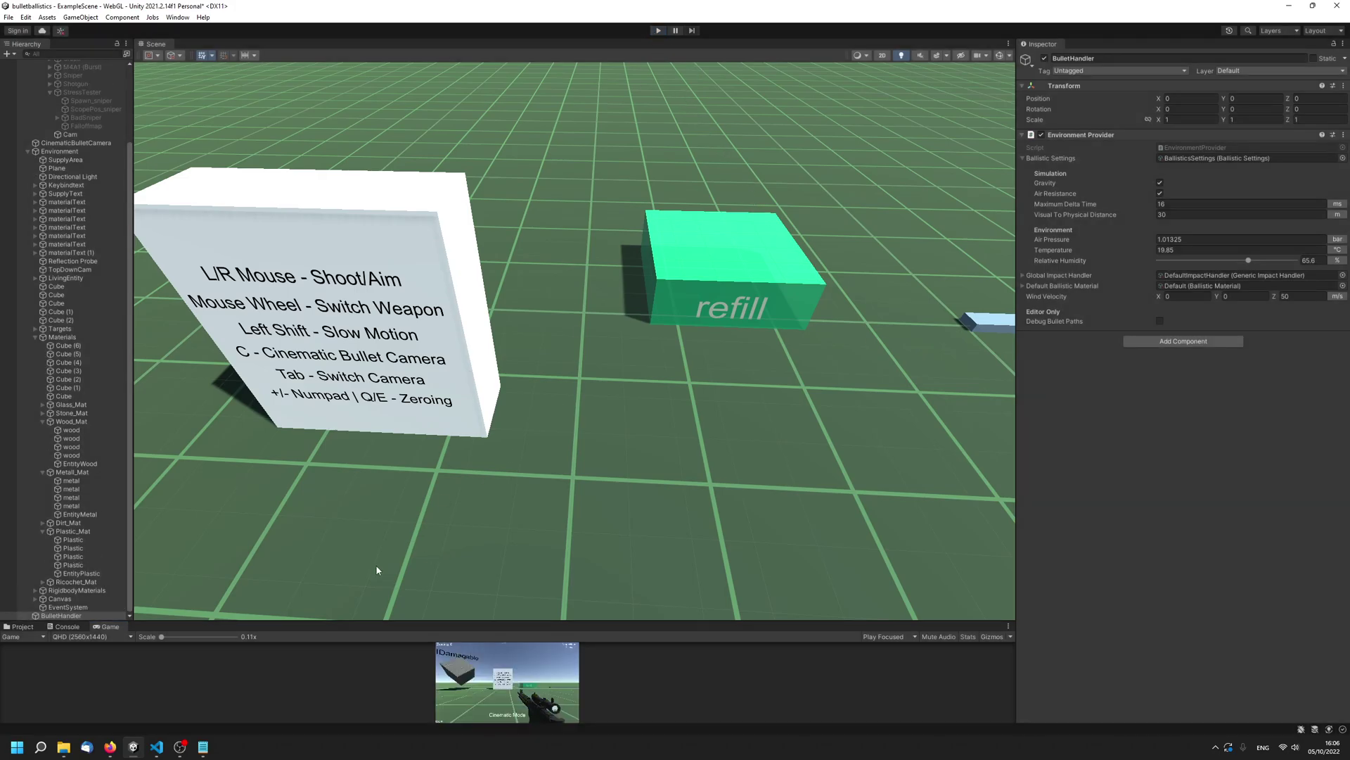
- Switch to the Bullet Ballistics documentation in Firefox and look through the Getting Started, Visual Bullet Providers and Impact Handlers pages
{"action": "left_click", "coordinate": [109, 748]}
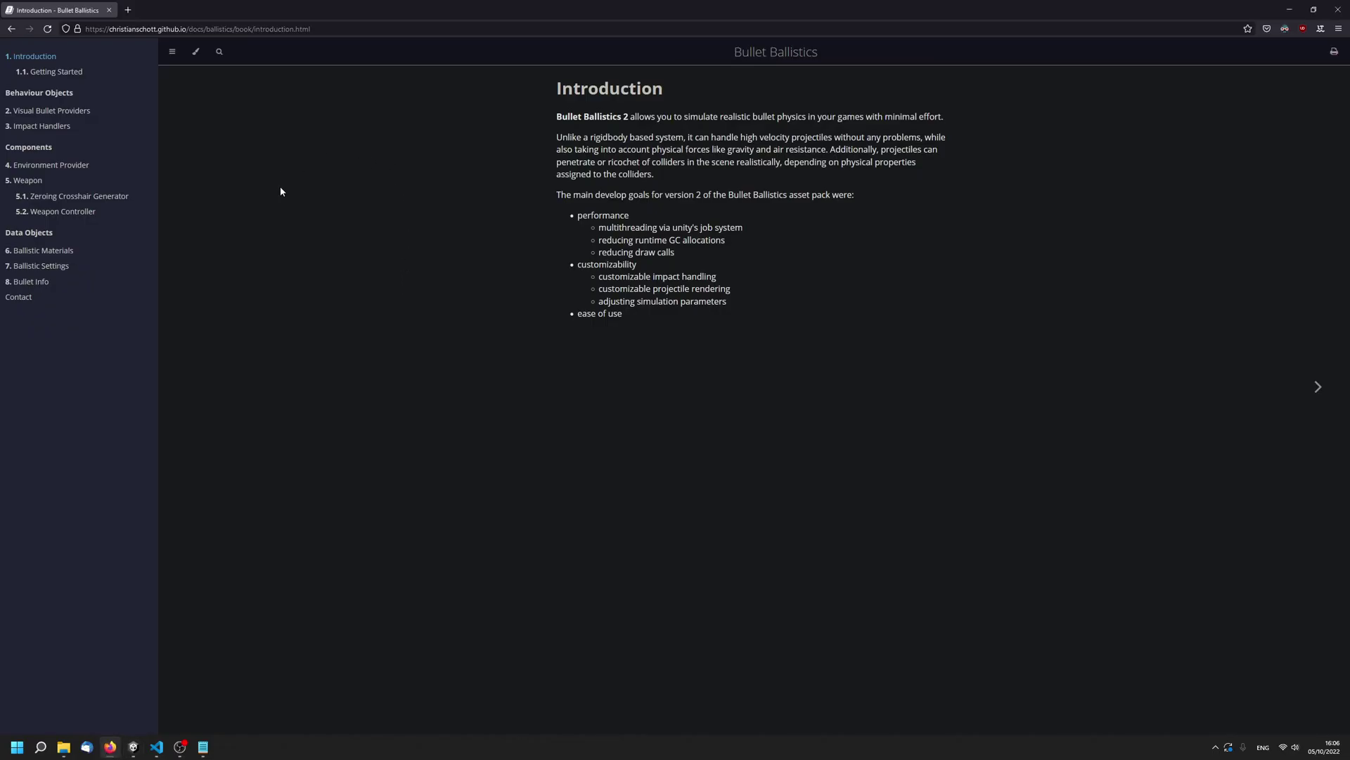
{"action": "left_click", "coordinate": [74, 72]}
{"action": "left_click", "coordinate": [53, 111]}
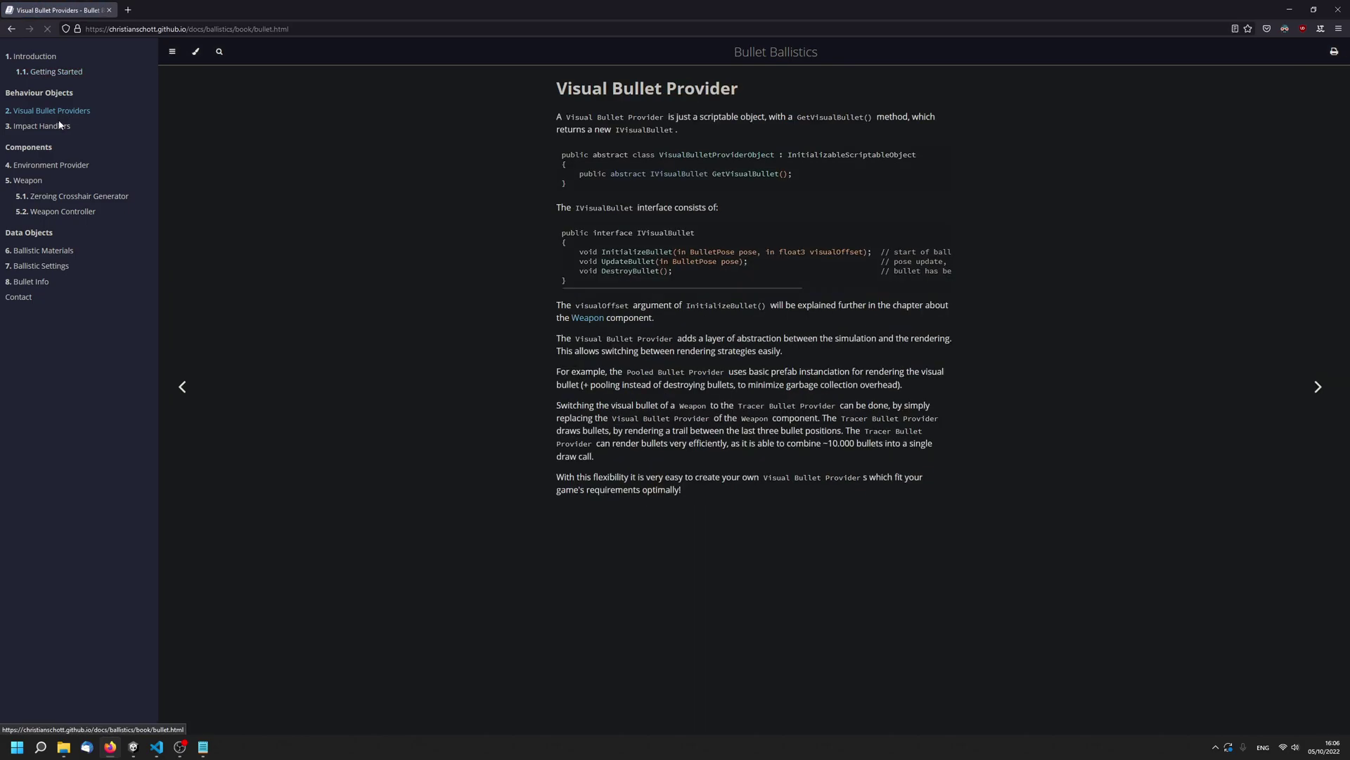
{"action": "left_click", "coordinate": [55, 128]}
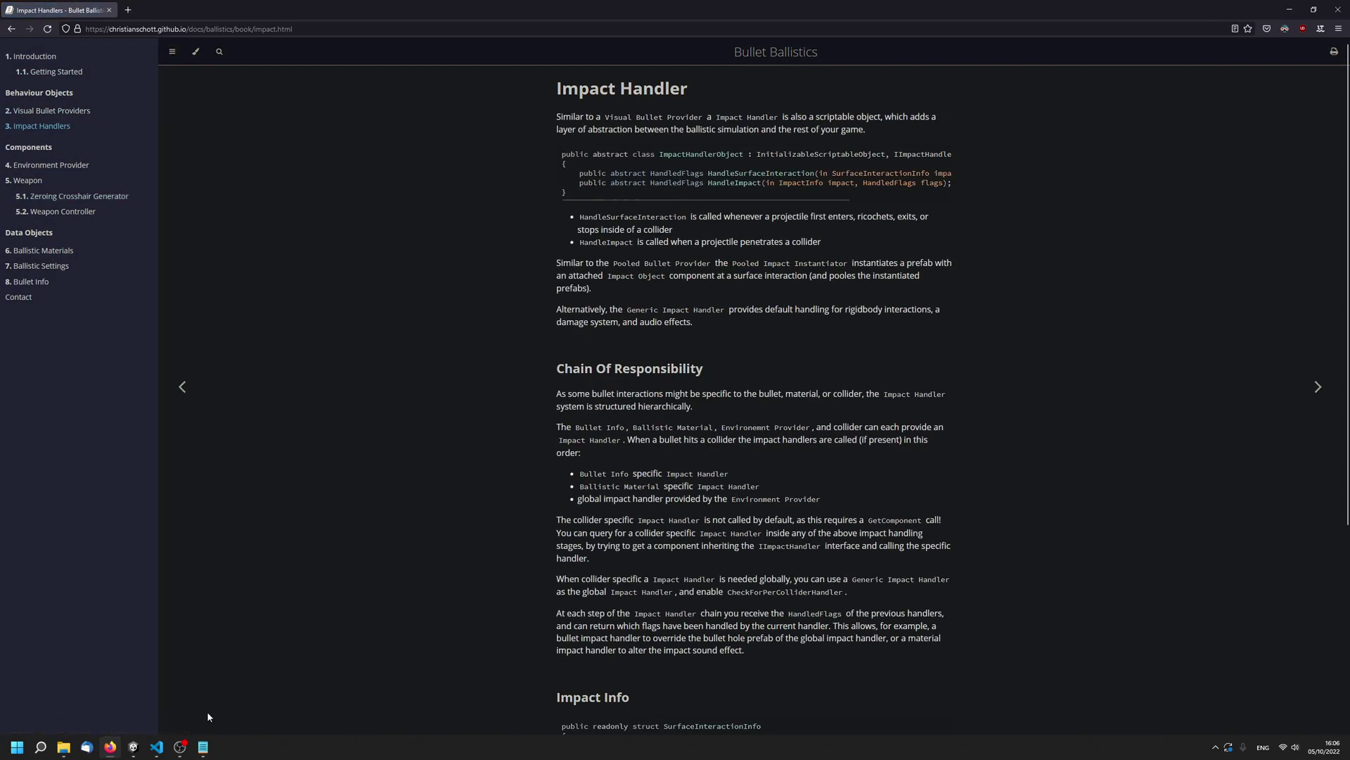
- Return to Unity and survey the example scene's material target walls from an elevated overview in the Scene view
{"action": "left_click", "coordinate": [133, 747]}
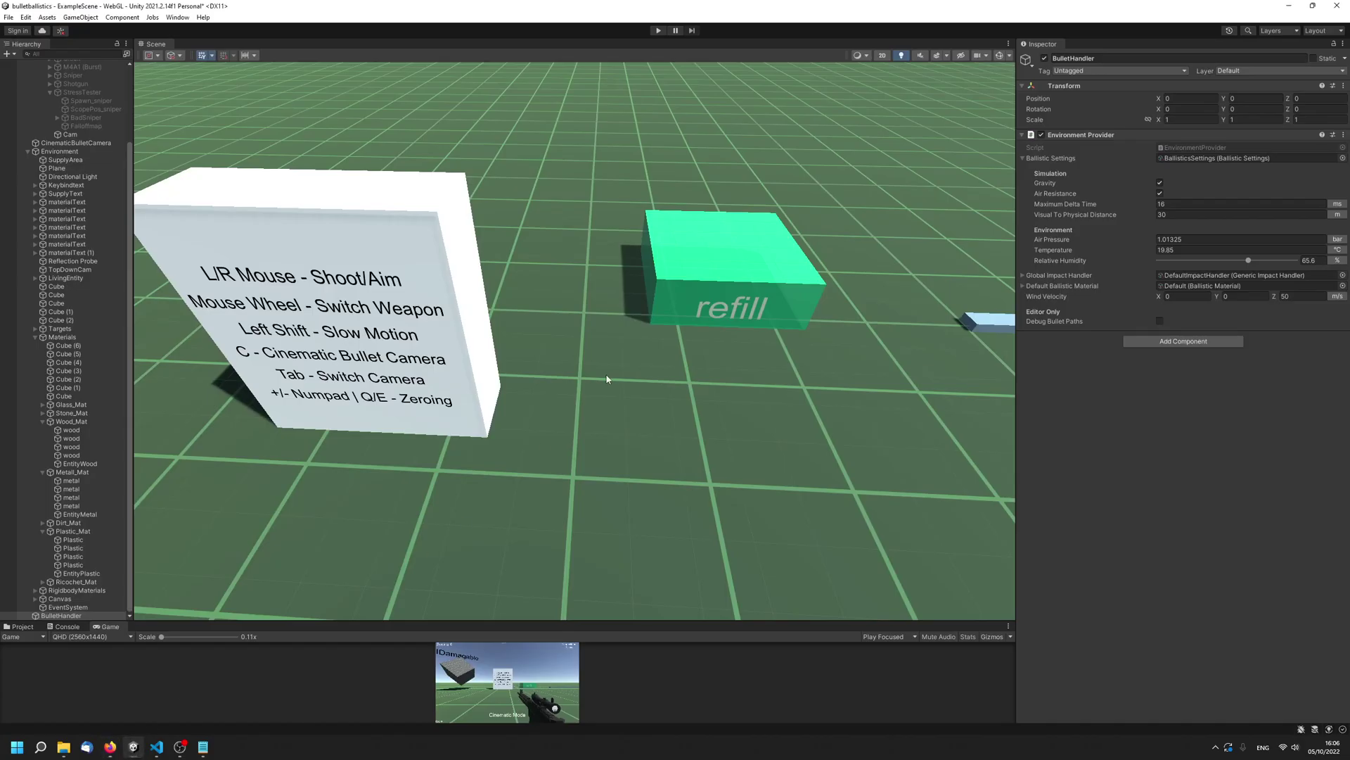
{"action": "scroll", "coordinate": [607, 378], "scroll_direction": "down", "scroll_amount": 10}
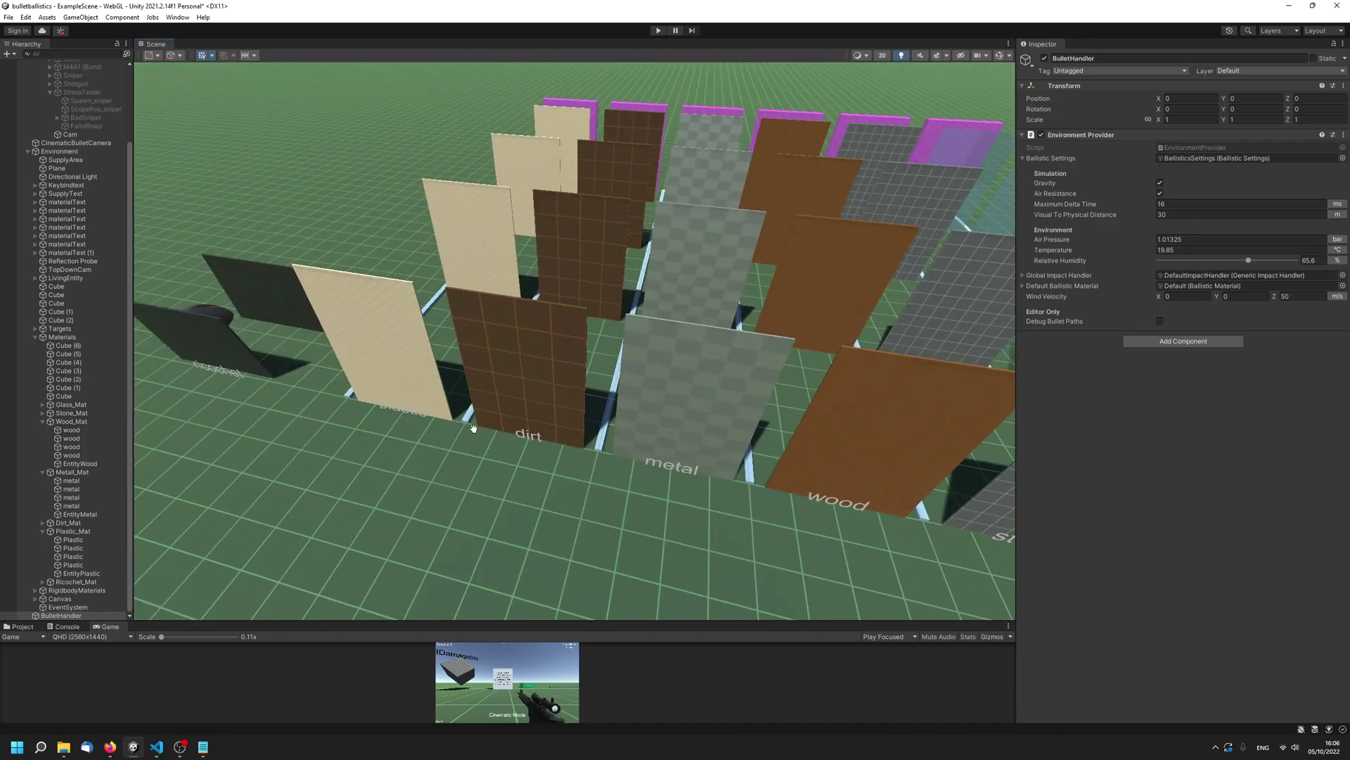
{"action": "scroll", "coordinate": [473, 429], "scroll_direction": "down", "scroll_amount": 8}
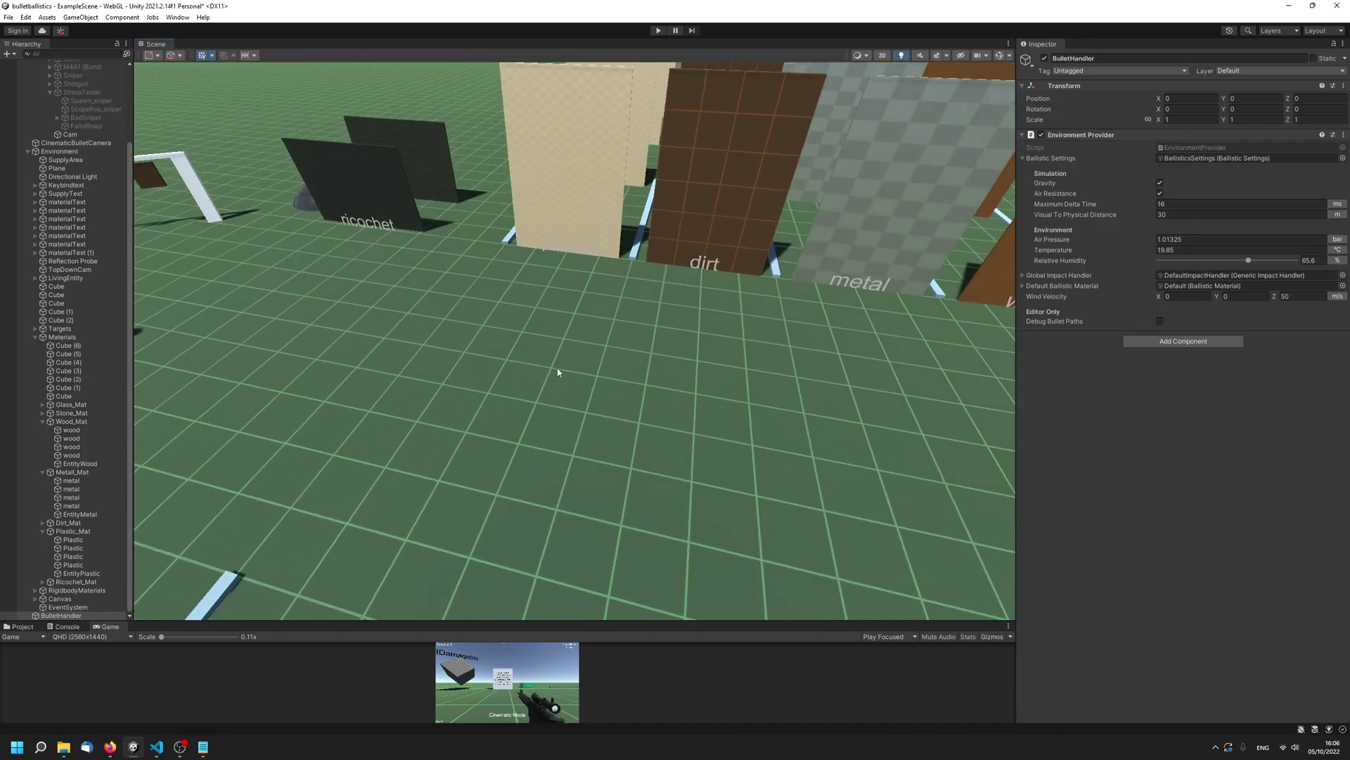
{"action": "right_click_drag", "start_coordinate": [546, 428], "coordinate": [636, 415]}
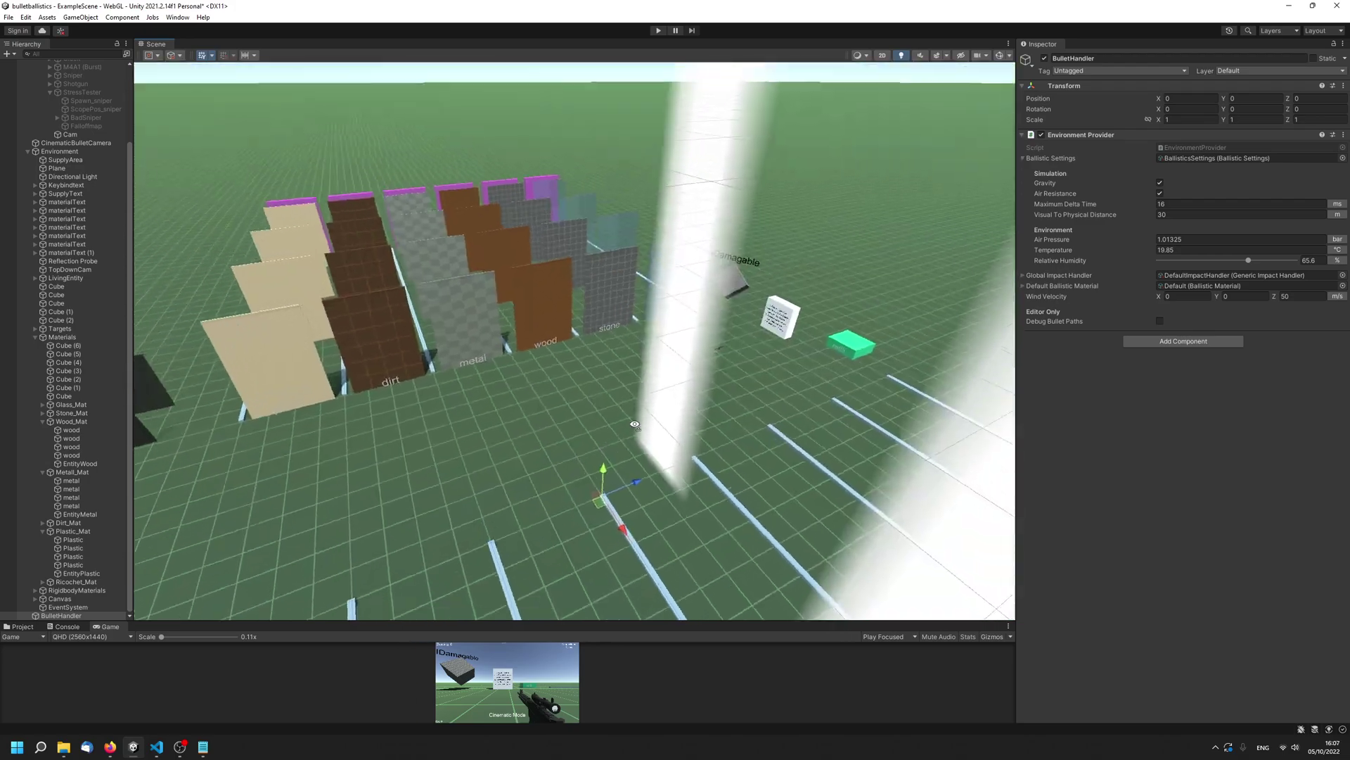
{"action": "middle_click_drag", "start_coordinate": [538, 440], "coordinate": [653, 415]}
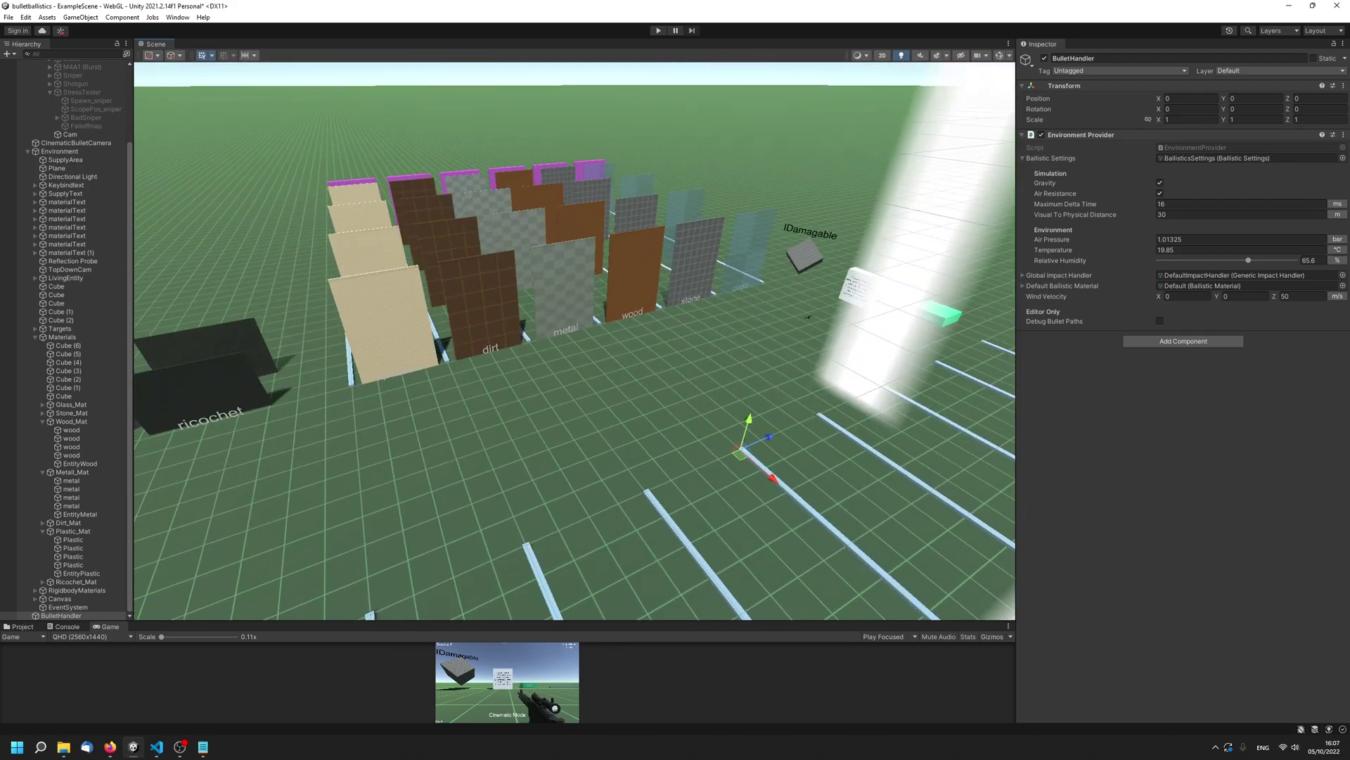